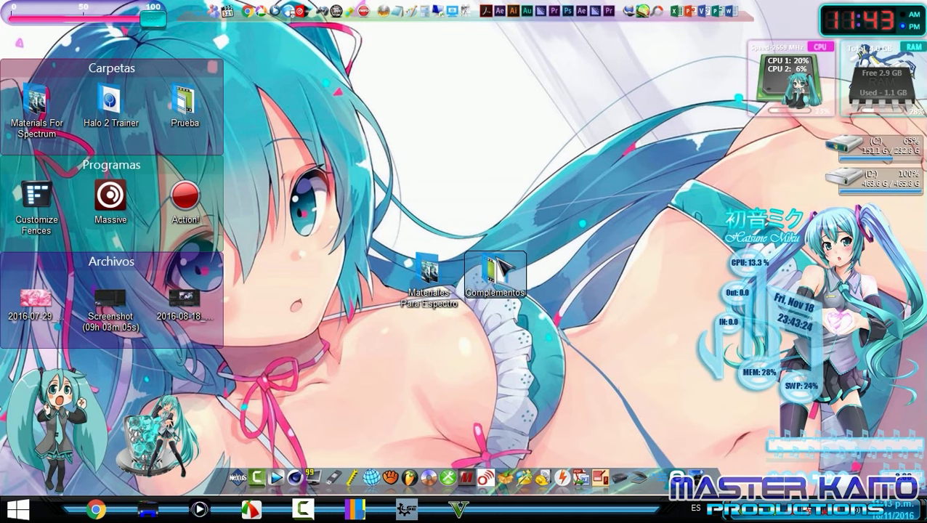
Drag the Complementos icon below the Materiales Para Espectro folder and nudge the Materiales icon.
{"action": "left_click_drag", "start_coordinate": [507, 280], "coordinate": [440, 361]}
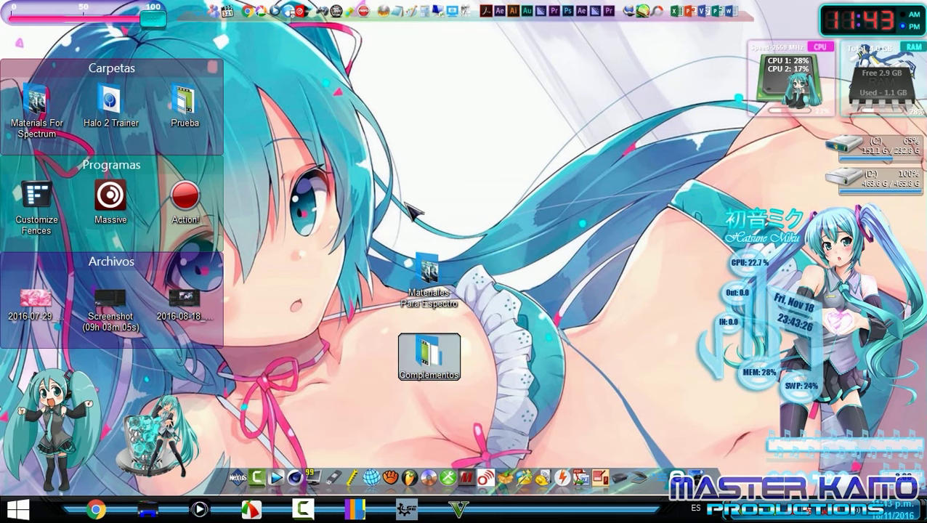
{"action": "mouse_move", "coordinate": [427, 275]}
{"action": "left_mouse_down"}
{"action": "mouse_move", "coordinate": [494, 193]}
{"action": "mouse_move", "coordinate": [428, 276]}
{"action": "left_mouse_up"}
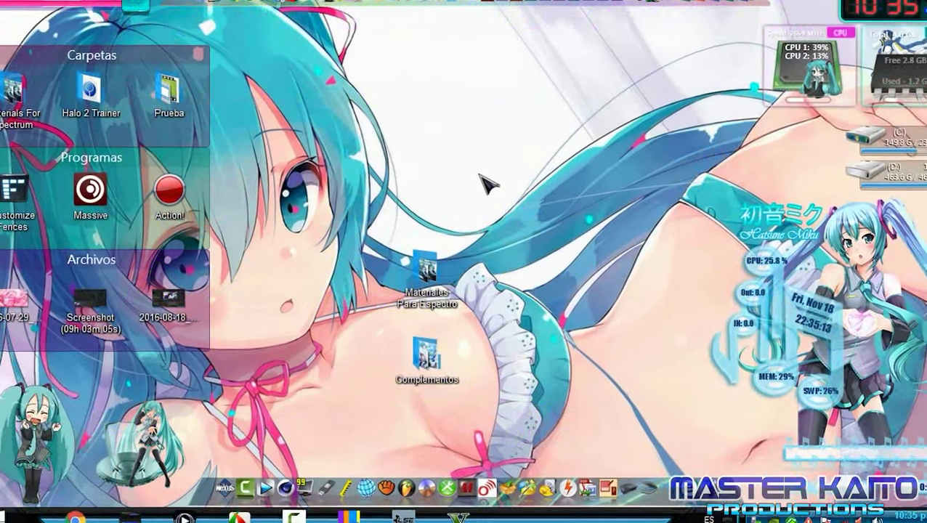
Open the Materiales Para Espectro folder and check details of its first three folders.
{"action": "left_click", "coordinate": [406, 269]}
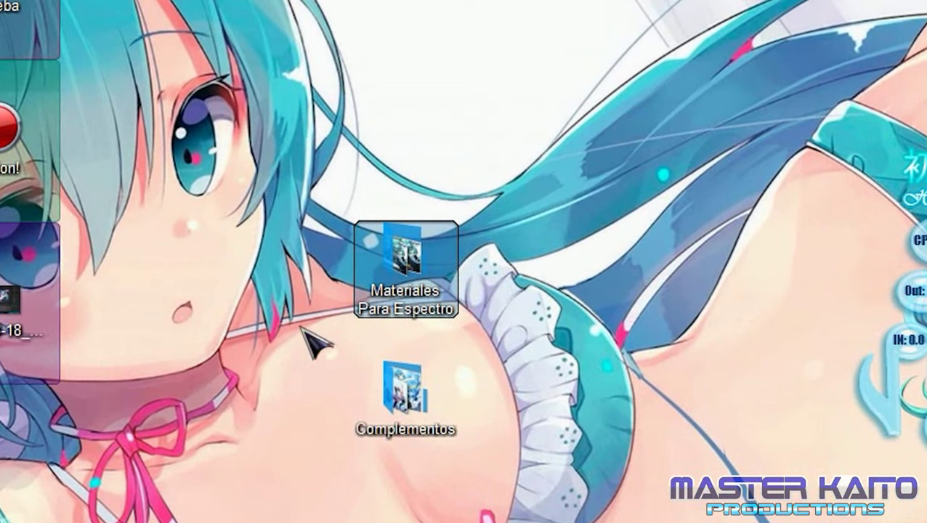
{"action": "left_click_drag", "start_coordinate": [406, 262], "coordinate": [407, 263]}
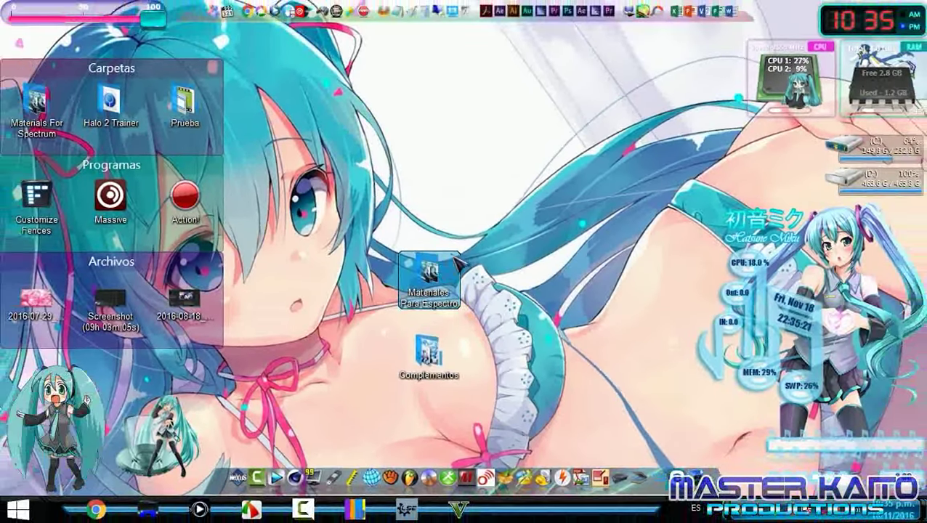
{"action": "key", "text": "Return"}
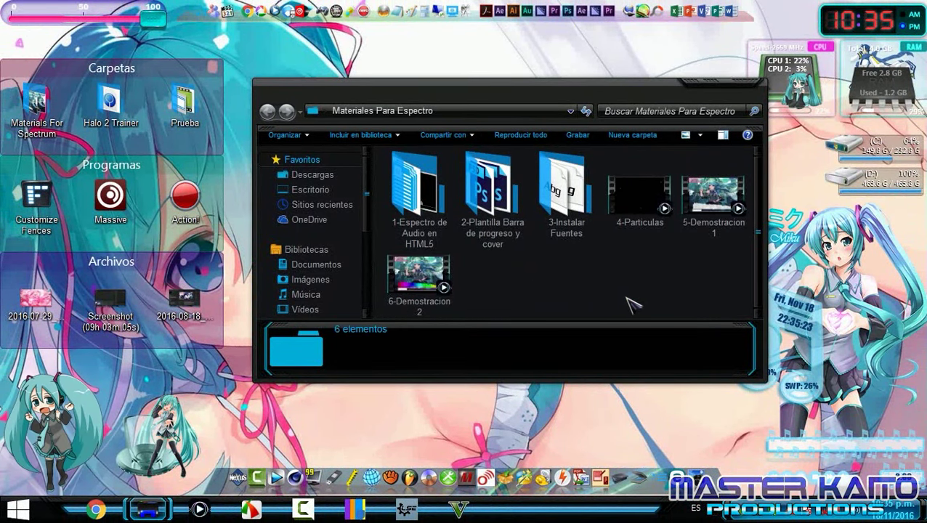
{"action": "left_click", "coordinate": [417, 218]}
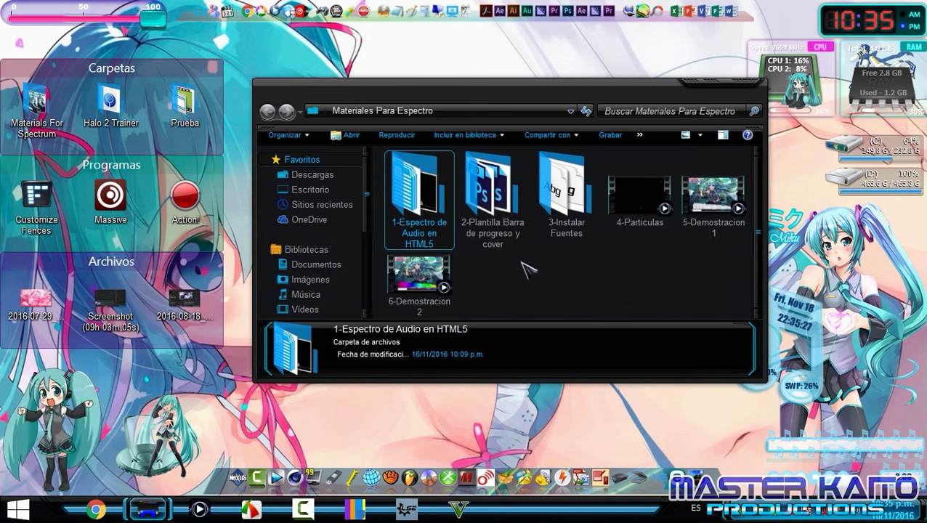
{"action": "left_click", "coordinate": [494, 195]}
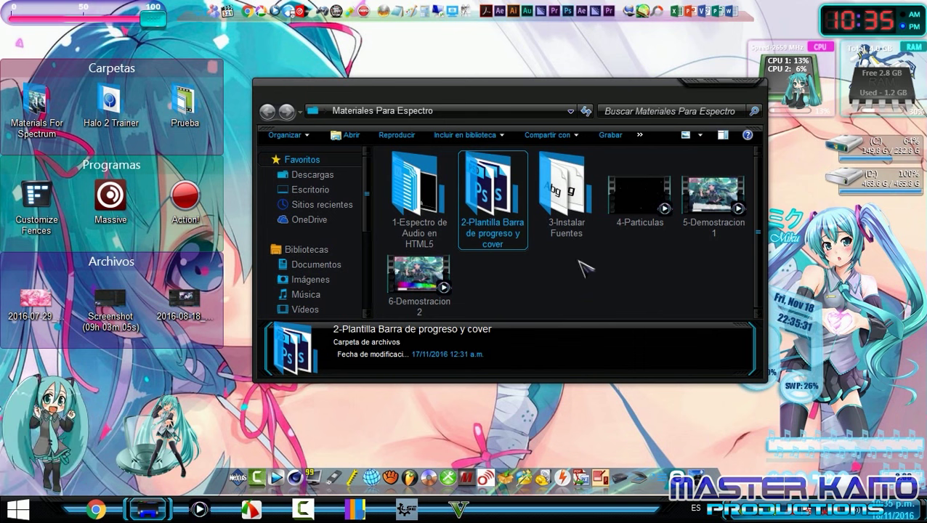
{"action": "left_click", "coordinate": [580, 206]}
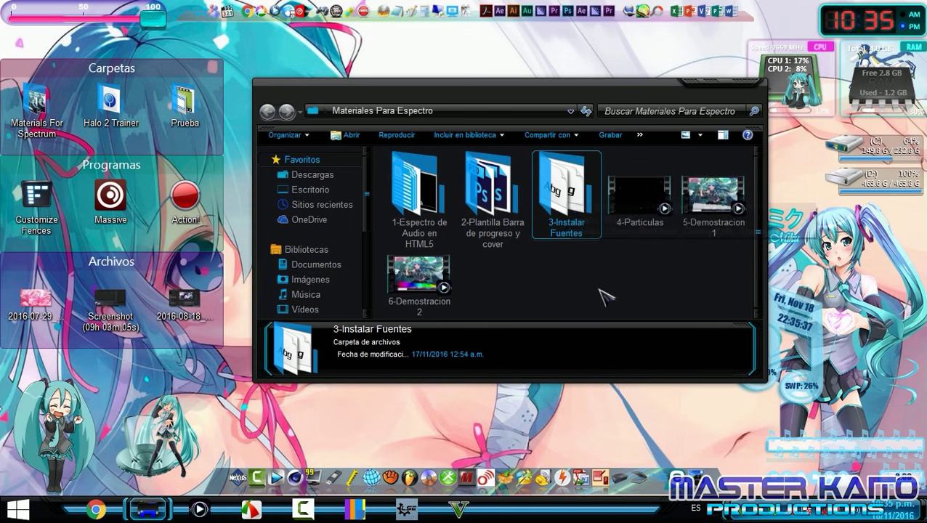
Preview 4-Particulas in Windows Media Player, then open 1-Espectro de Audio en HTML5.
{"action": "left_click", "coordinate": [642, 212]}
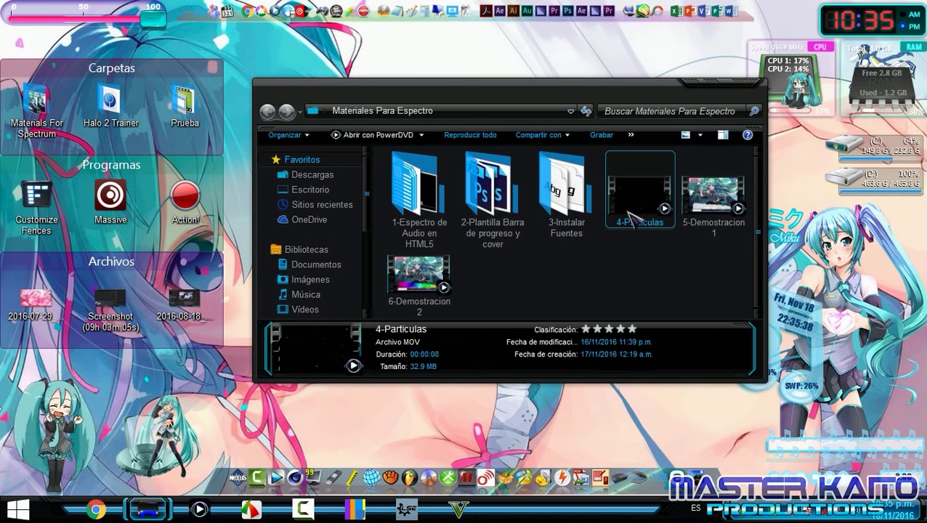
{"action": "right_click", "coordinate": [639, 202]}
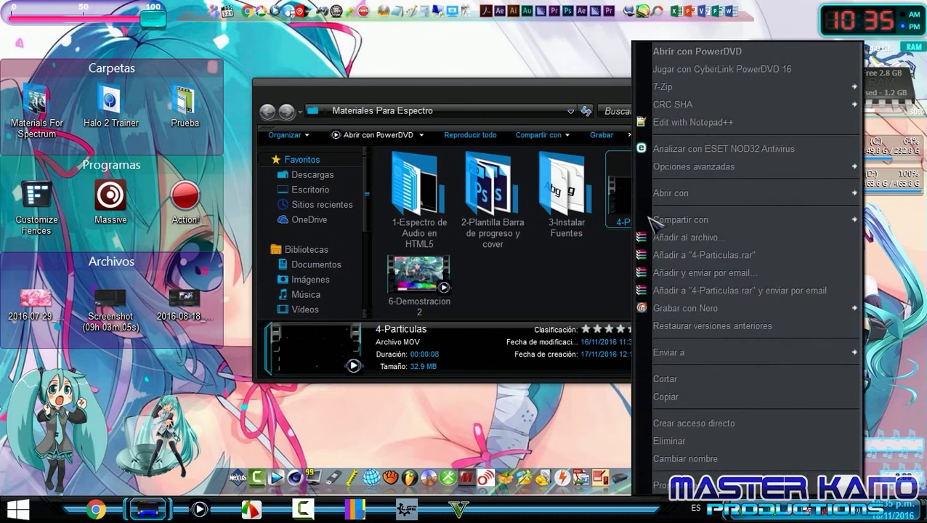
{"action": "mouse_move", "coordinate": [659, 196]}
{"action": "left_click", "coordinate": [524, 228]}
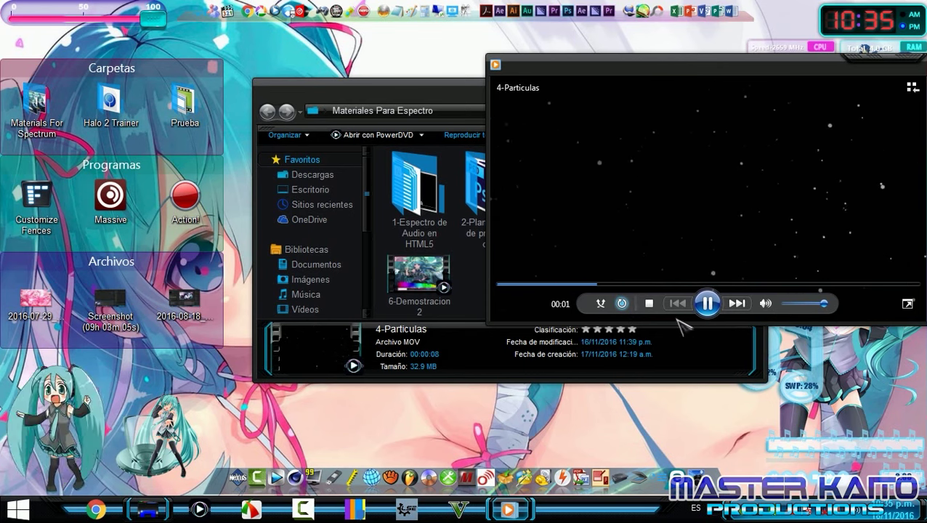
{"action": "left_click", "coordinate": [909, 65]}
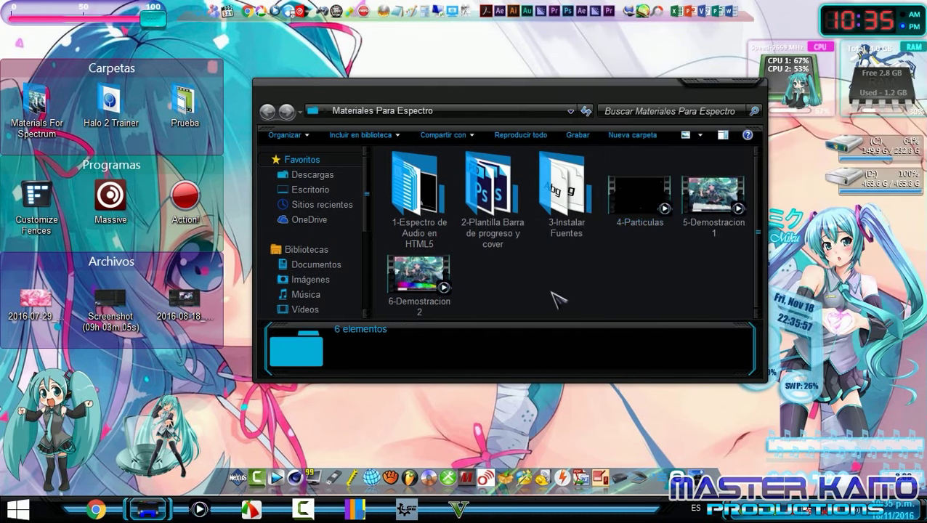
{"action": "double_click", "coordinate": [407, 186]}
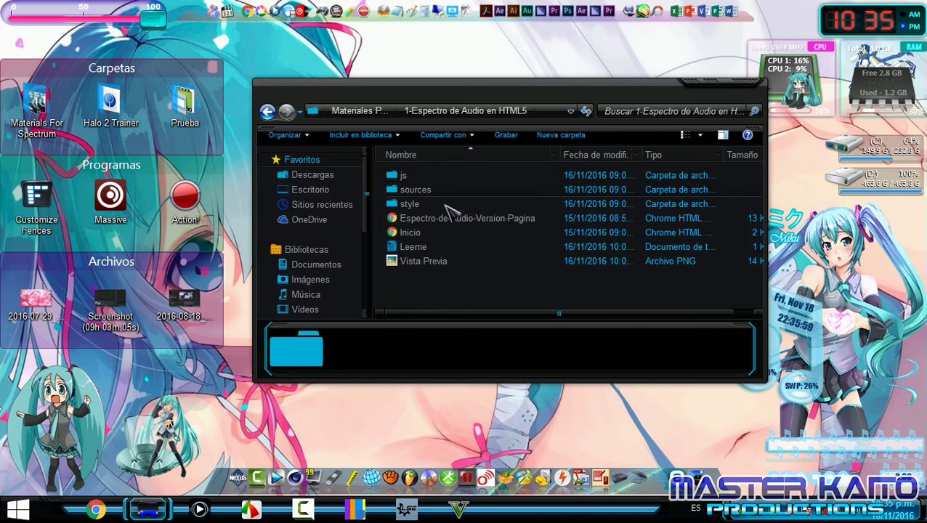
Open Inicio in the browser and resize the custom capture area to 822 × 358.
{"action": "double_click", "coordinate": [411, 234]}
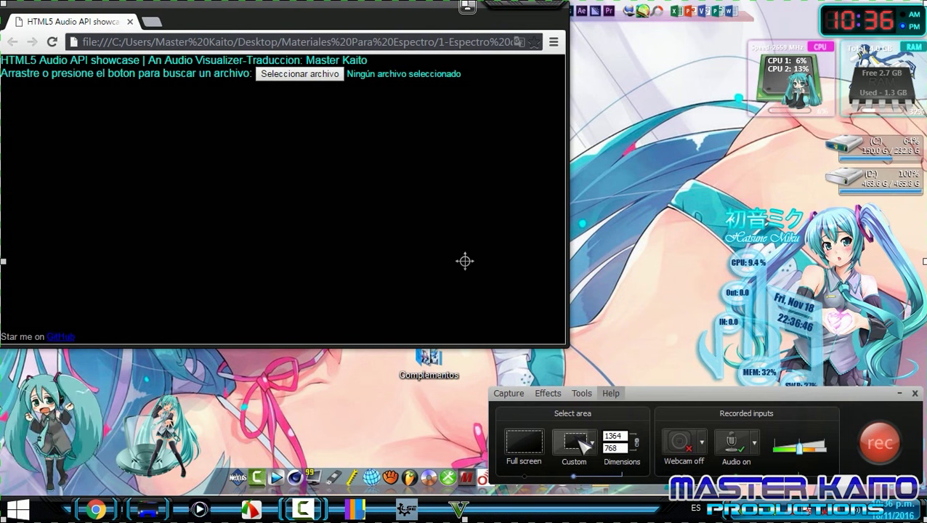
{"action": "left_click_drag", "start_coordinate": [1, 2], "coordinate": [59, 98]}
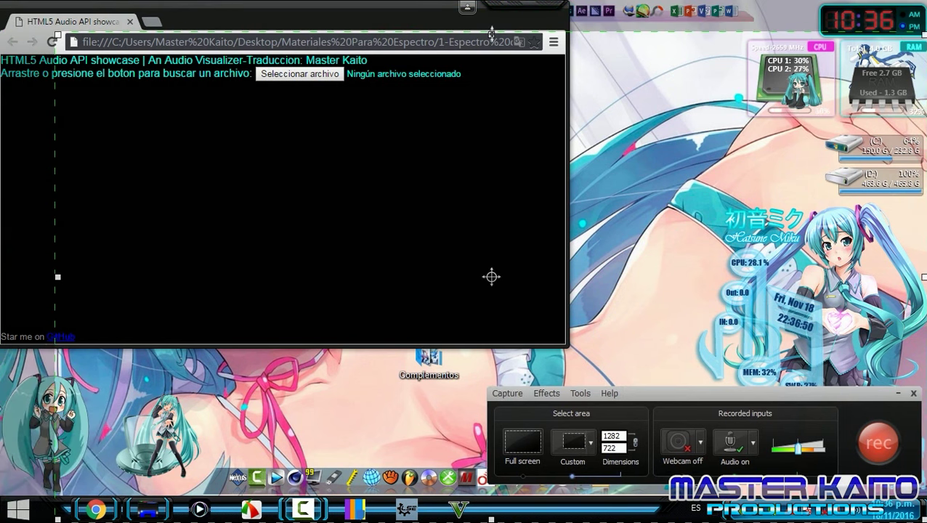
{"action": "left_click_drag", "start_coordinate": [491, 33], "coordinate": [488, 90]}
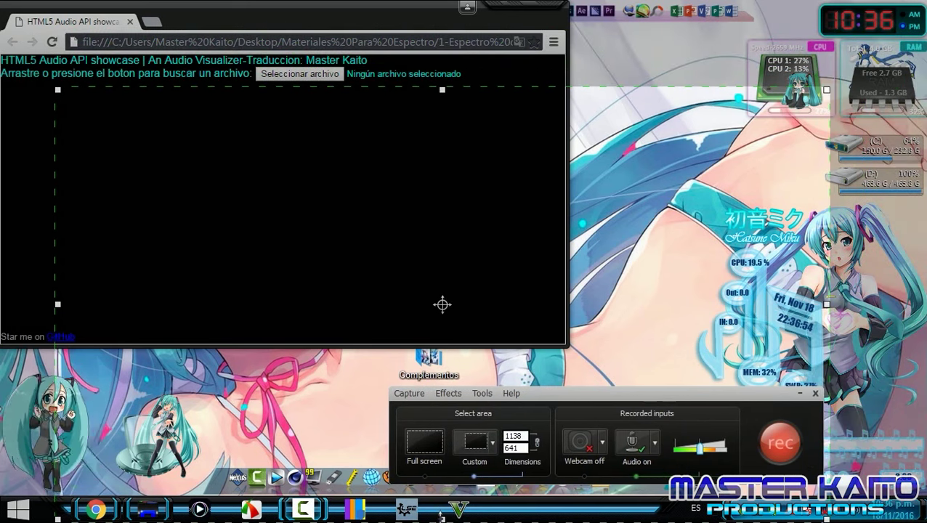
{"action": "left_click_drag", "start_coordinate": [827, 304], "coordinate": [486, 222]}
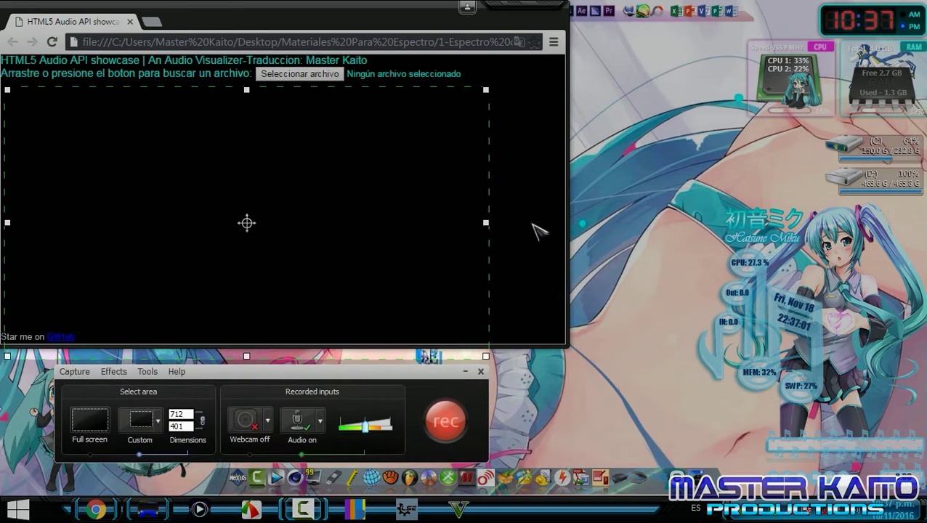
{"action": "left_click_drag", "start_coordinate": [294, 356], "coordinate": [294, 338]}
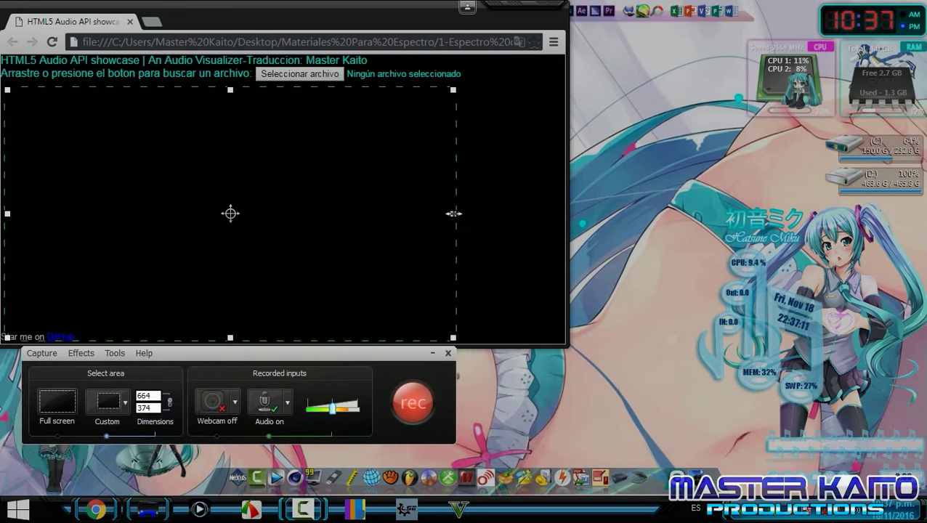
{"action": "left_click_drag", "start_coordinate": [453, 213], "coordinate": [561, 213]}
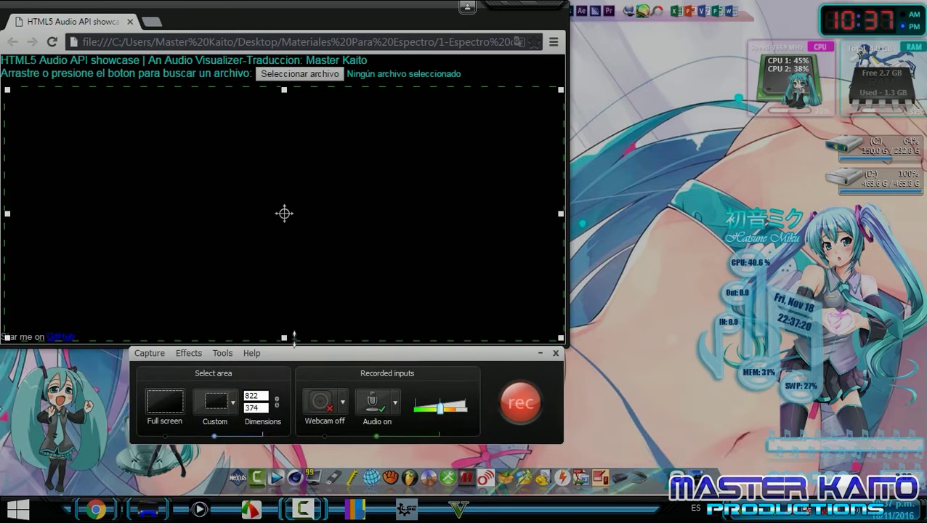
{"action": "mouse_move", "coordinate": [294, 336]}
{"action": "left_mouse_down"}
{"action": "mouse_move", "coordinate": [298, 324]}
{"action": "mouse_move", "coordinate": [676, 413]}
{"action": "left_mouse_up"}
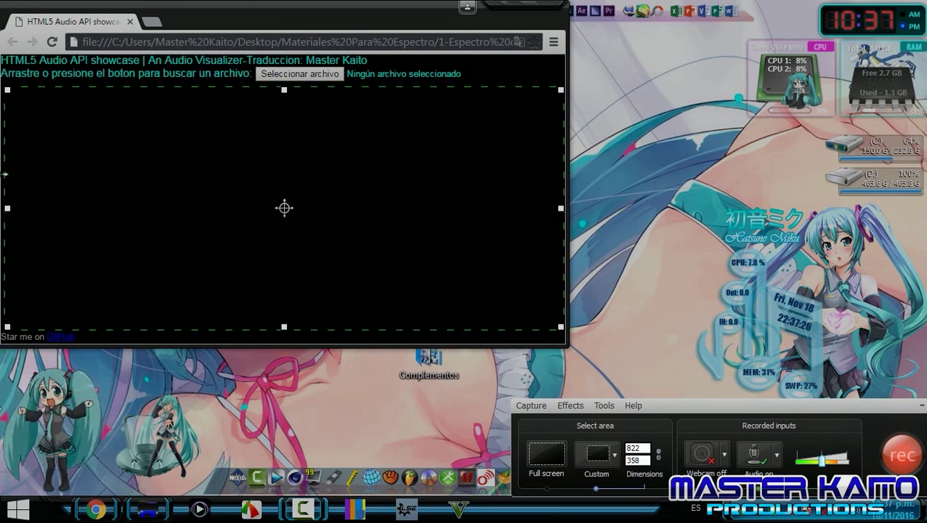
Open Complementos > 3.5 O'Clock! beside the browser and drop 9-Folie a Deux onto the visualizer.
{"action": "double_click", "coordinate": [434, 379]}
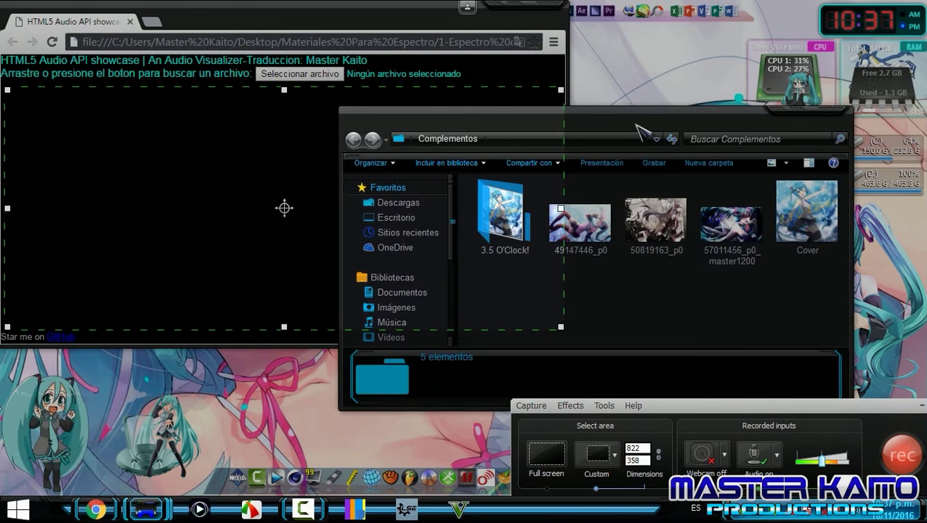
{"action": "left_click_drag", "start_coordinate": [635, 124], "coordinate": [803, 97]}
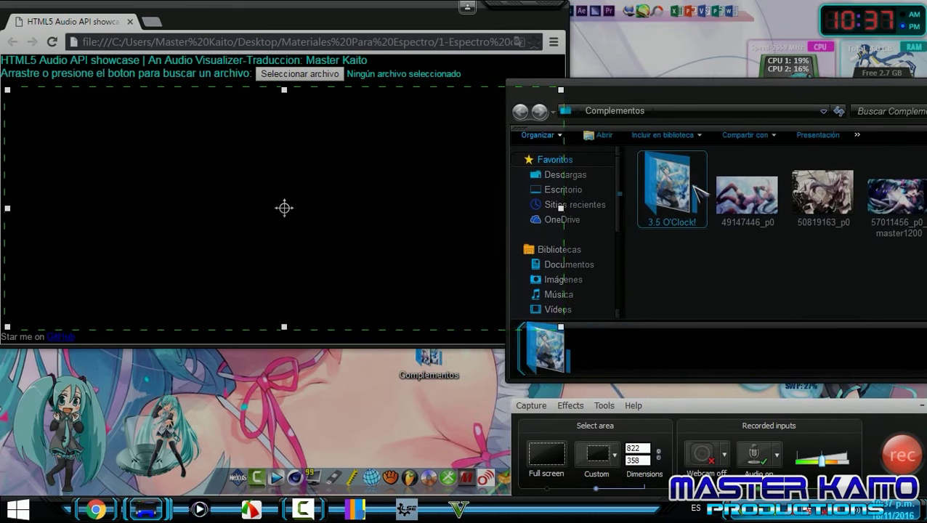
{"action": "double_click", "coordinate": [675, 189]}
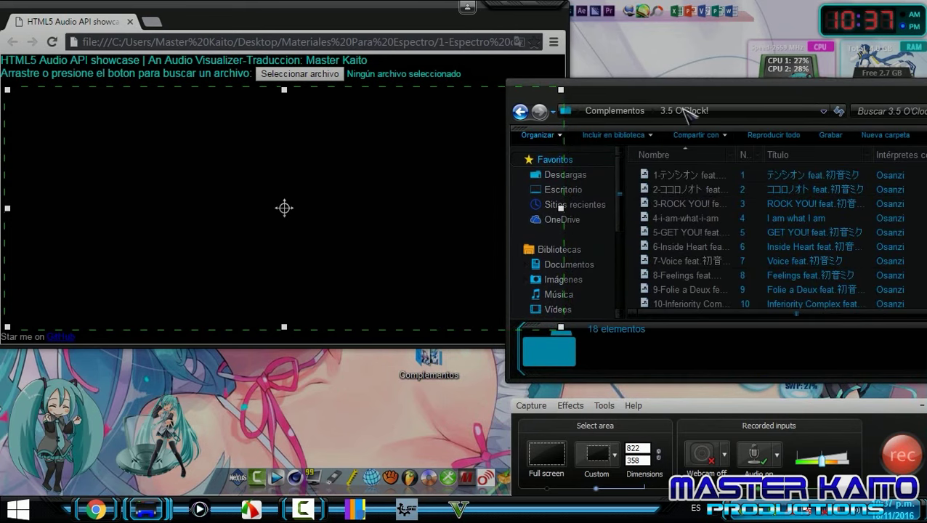
{"action": "left_click_drag", "start_coordinate": [685, 90], "coordinate": [706, 98]}
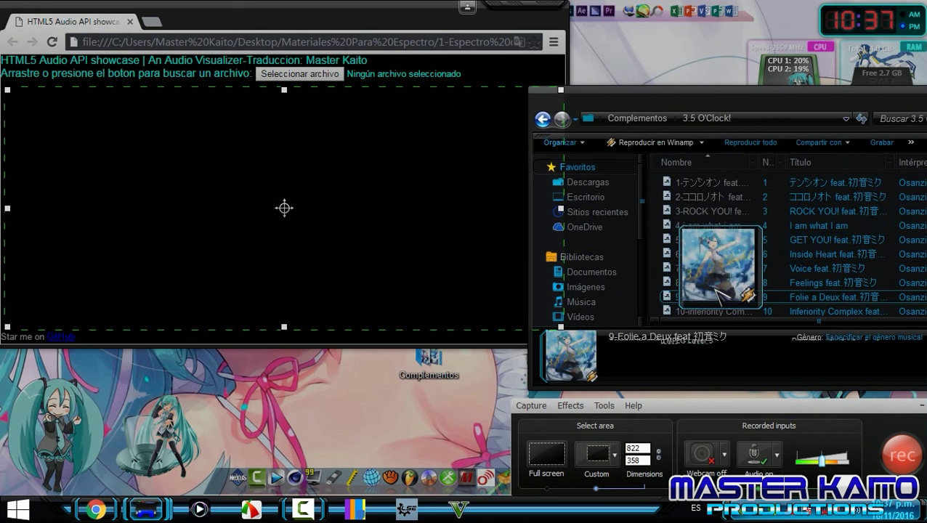
{"action": "left_click_drag", "start_coordinate": [687, 304], "coordinate": [325, 79]}
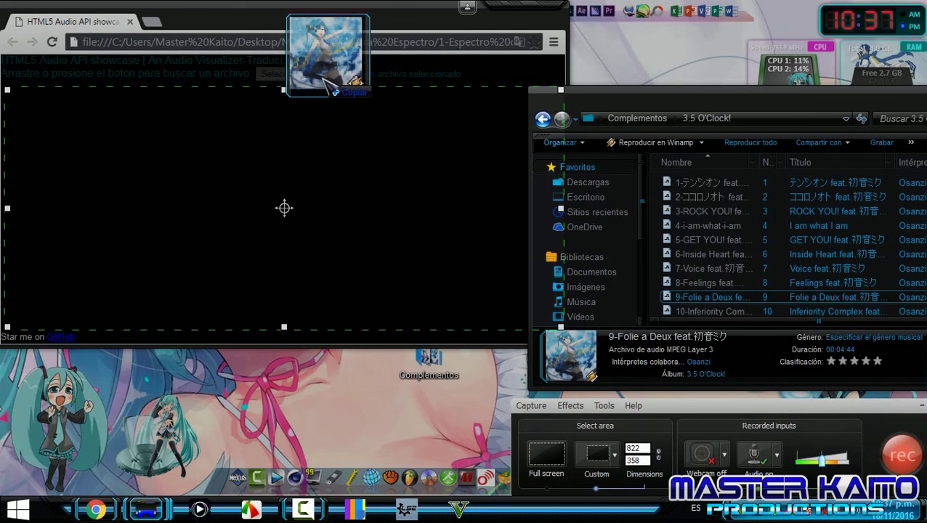
{"action": "left_click_drag", "start_coordinate": [324, 79], "coordinate": [324, 80]}
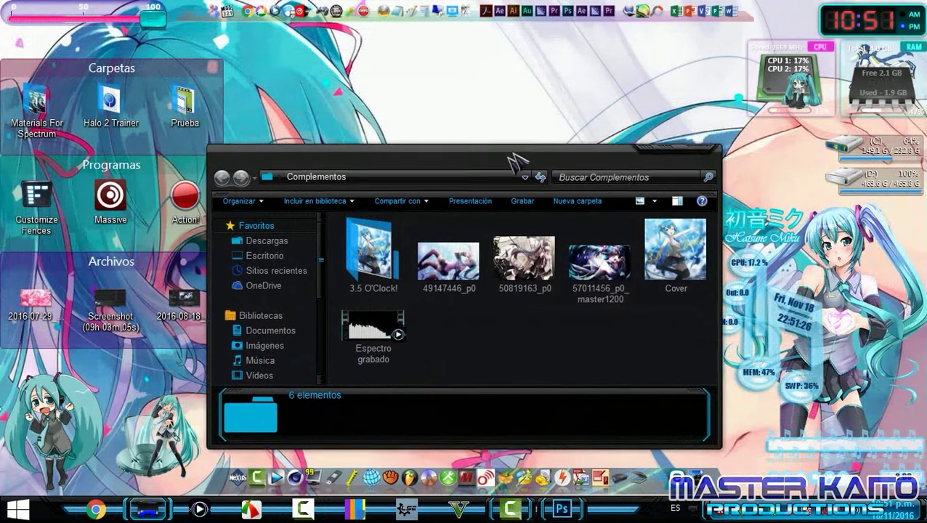
Drag Espectro grabado from the Complementos window into Camtasia's Clip Bin.
{"action": "left_click_drag", "start_coordinate": [517, 161], "coordinate": [572, 98]}
{"action": "left_click", "coordinate": [445, 266]}
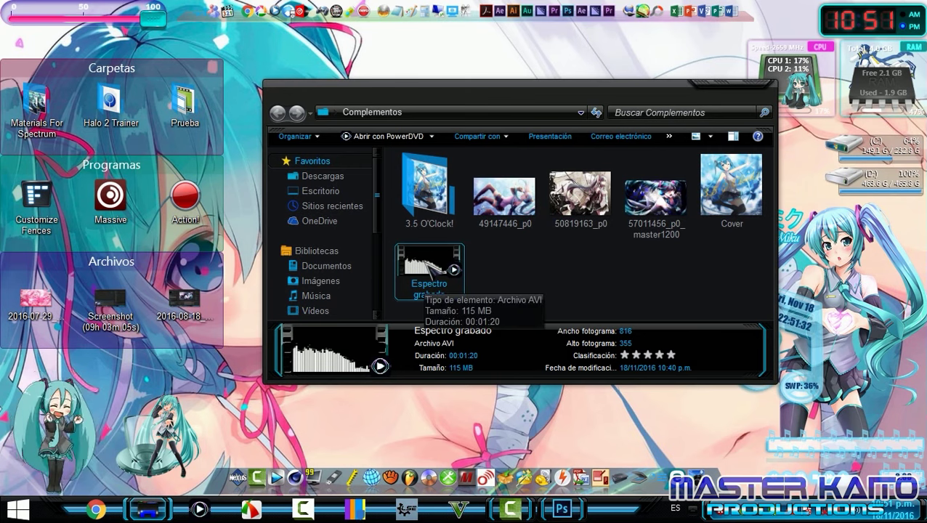
{"action": "left_click", "coordinate": [512, 509]}
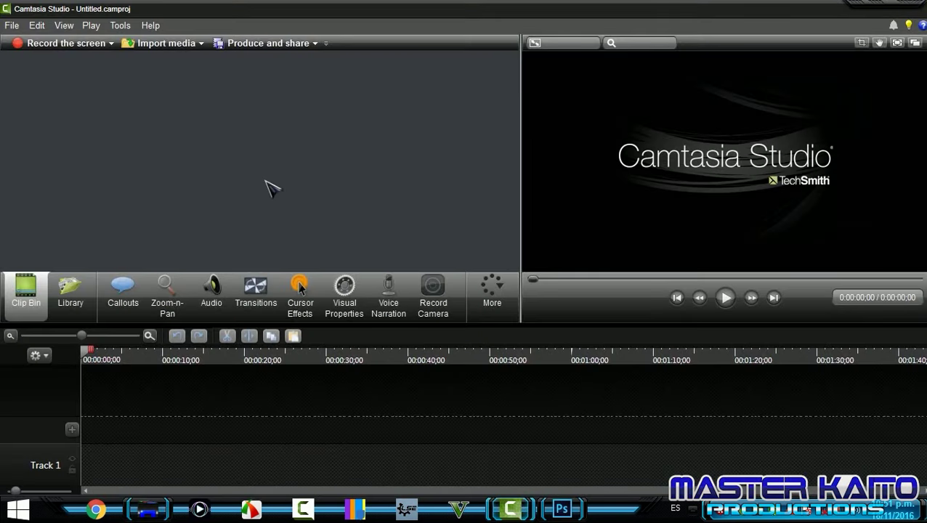
{"action": "left_click", "coordinate": [147, 509]}
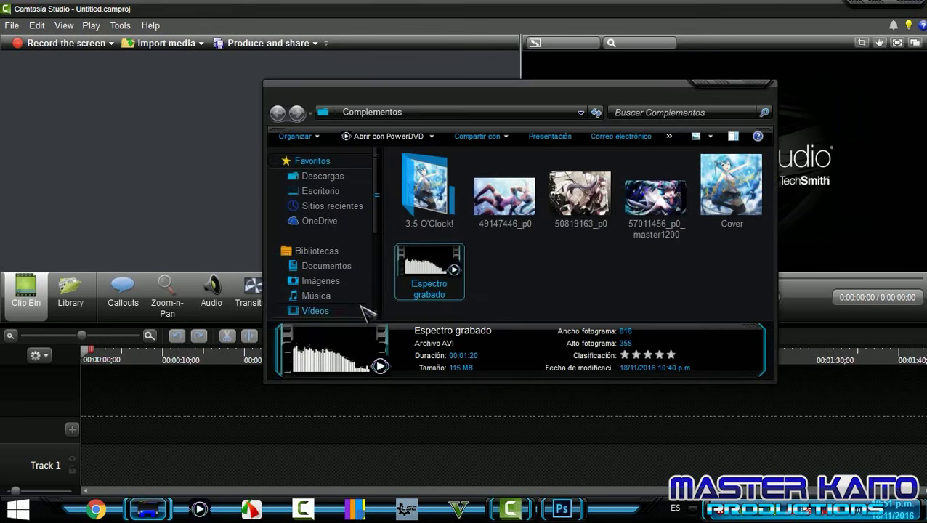
{"action": "left_click_drag", "start_coordinate": [436, 272], "coordinate": [84, 181]}
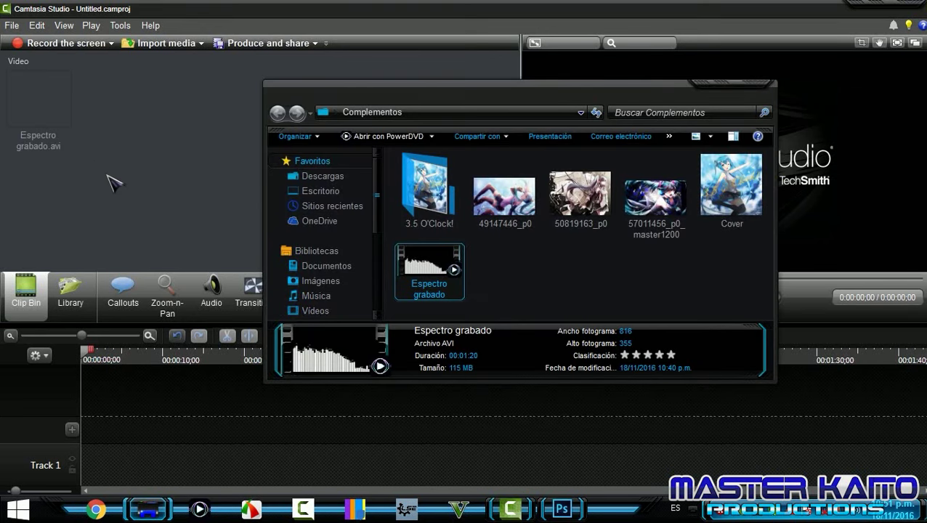
{"action": "left_click", "coordinate": [128, 184]}
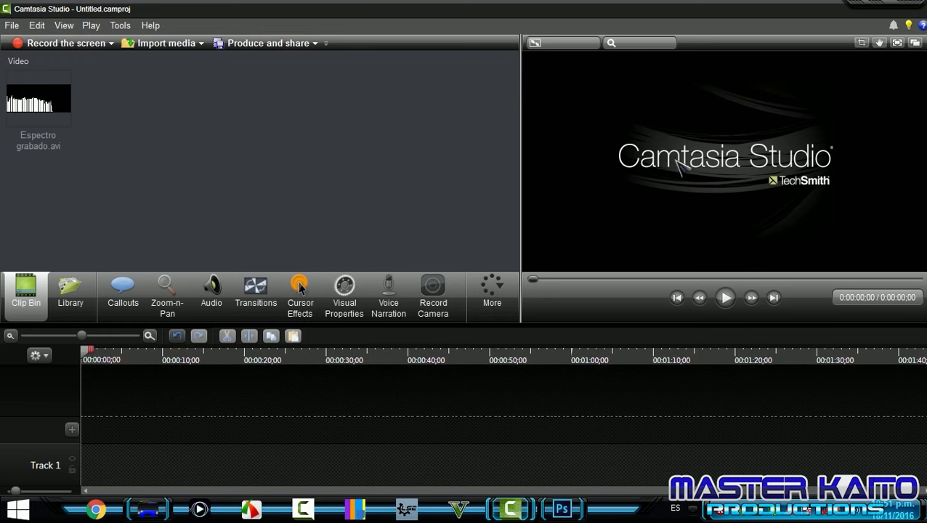
{"action": "left_click_drag", "start_coordinate": [38, 102], "coordinate": [145, 458]}
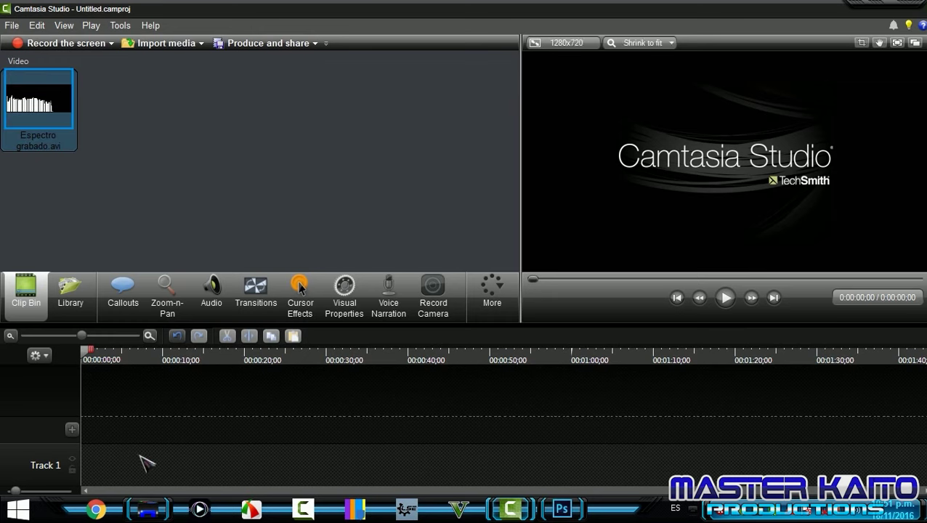
Drop Espectro grabado.avi onto Track 2 at the timeline start and play it.
{"action": "left_click_drag", "start_coordinate": [215, 443], "coordinate": [181, 436]}
{"action": "key", "text": "space"}
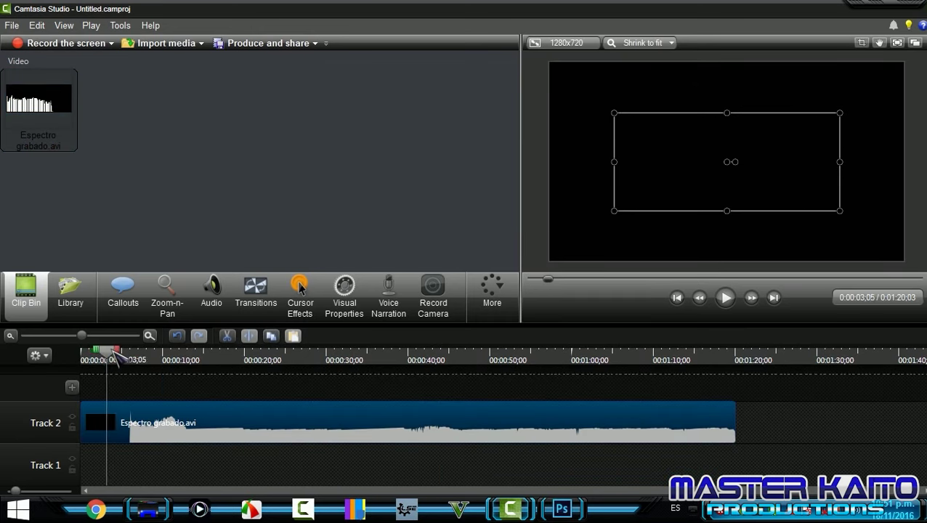
{"action": "left_click_drag", "start_coordinate": [109, 425], "coordinate": [373, 407]}
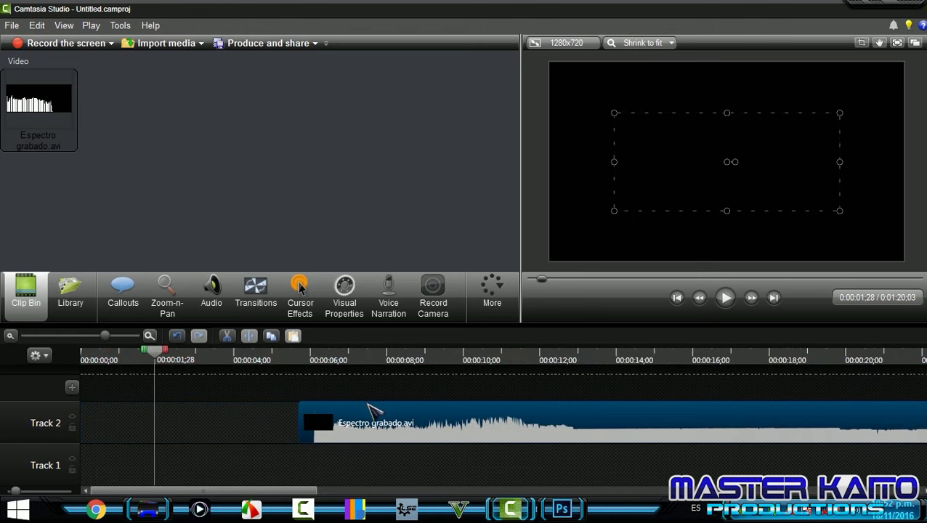
{"action": "scroll", "coordinate": [186, 412], "scroll_direction": "up", "scroll_amount": 3}
{"action": "mouse_move", "coordinate": [158, 371]}
{"action": "left_mouse_down"}
{"action": "mouse_move", "coordinate": [445, 363]}
{"action": "mouse_move", "coordinate": [116, 361]}
{"action": "left_mouse_up"}
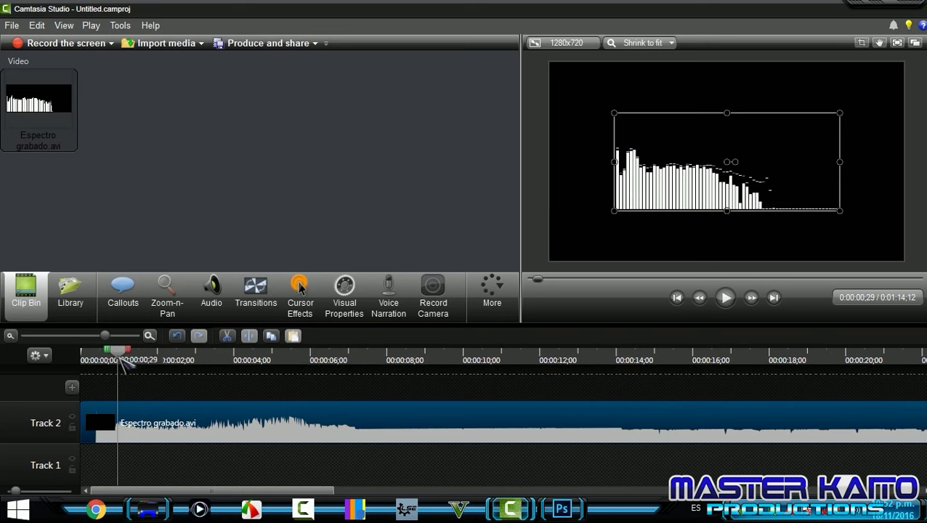
Stretch the spectrum wider left and right, then preview it full screen in crop mode.
{"action": "left_click_drag", "start_coordinate": [840, 162], "coordinate": [889, 164]}
{"action": "left_click_drag", "start_coordinate": [614, 162], "coordinate": [560, 160]}
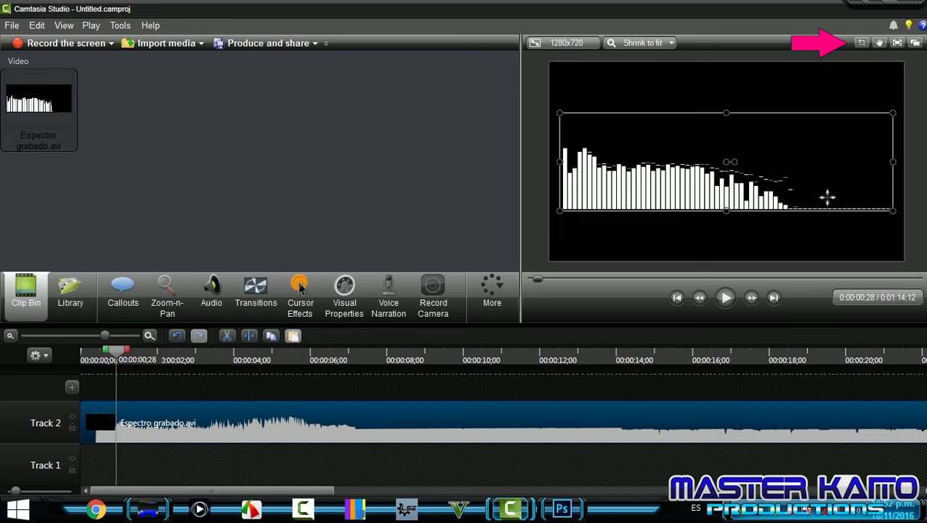
{"action": "left_click", "coordinate": [862, 43]}
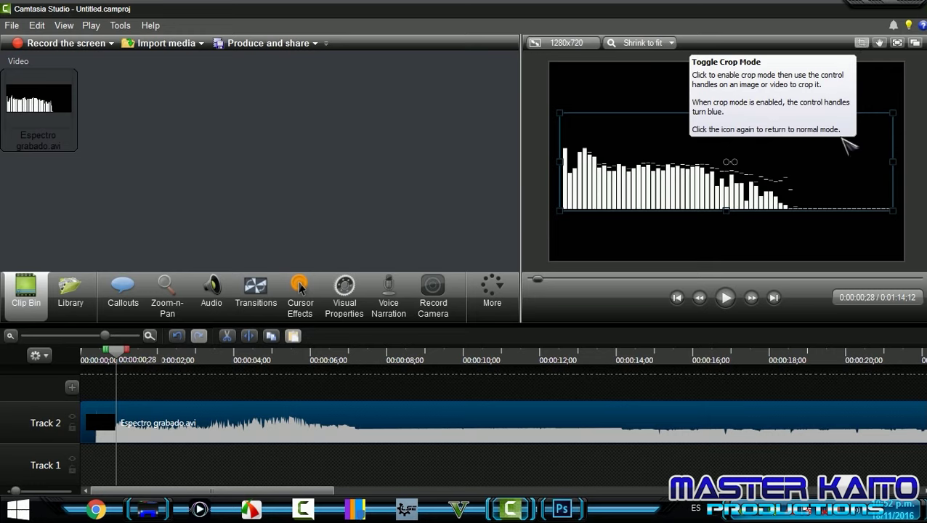
{"action": "left_click", "coordinate": [897, 43]}
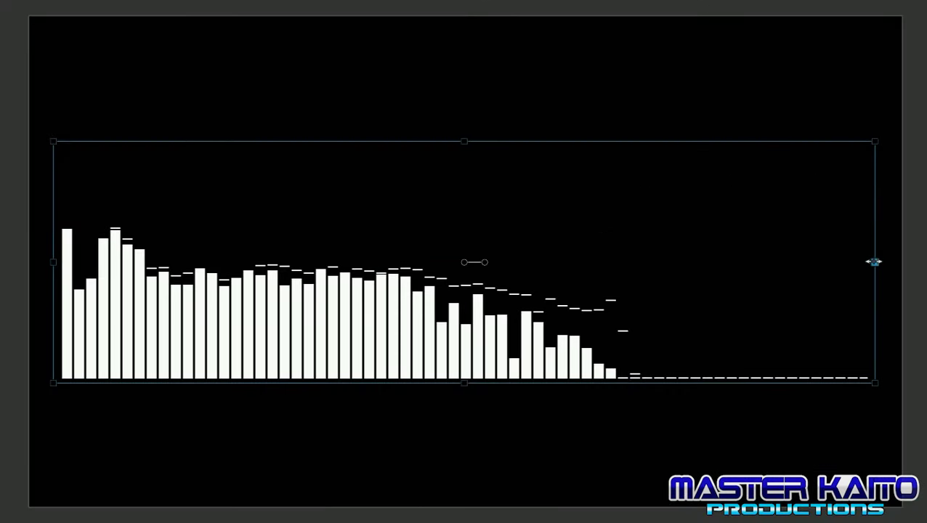
Crop off the empty right part of the spectrum, then leave crop mode.
{"action": "left_click_drag", "start_coordinate": [874, 262], "coordinate": [641, 260]}
{"action": "left_click_drag", "start_coordinate": [52, 263], "coordinate": [58, 263]}
{"action": "key", "text": "Escape"}
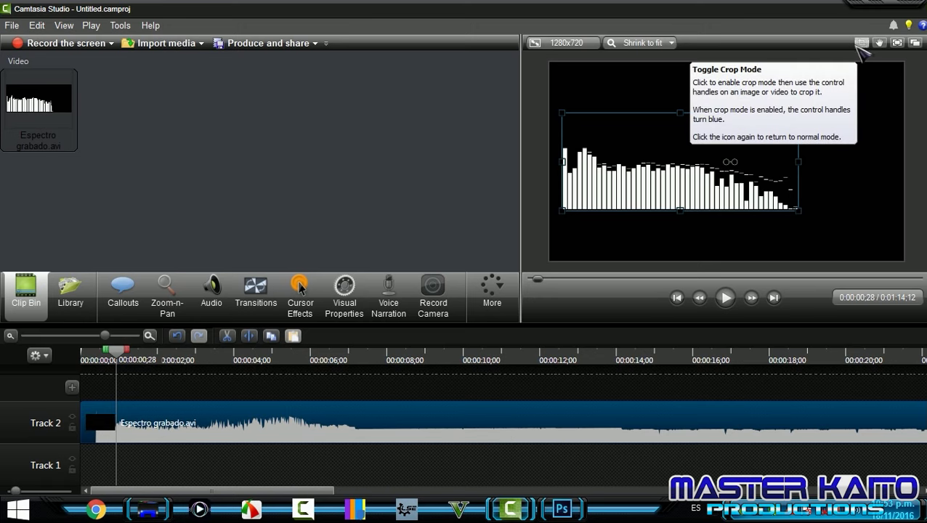
{"action": "left_click", "coordinate": [862, 43]}
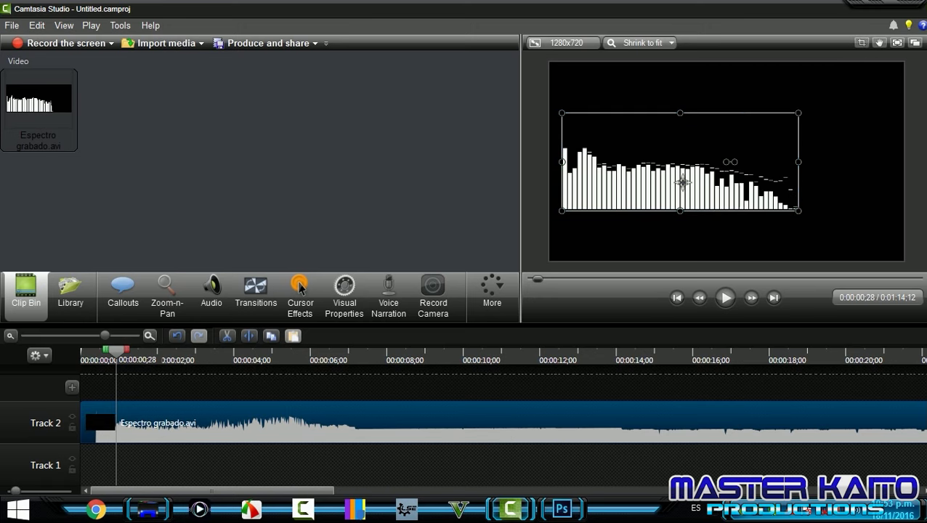
Stretch the spectrum to all four canvas edges and play it back to check.
{"action": "left_click_drag", "start_coordinate": [800, 162], "coordinate": [904, 162]}
{"action": "left_click_drag", "start_coordinate": [562, 162], "coordinate": [550, 162]}
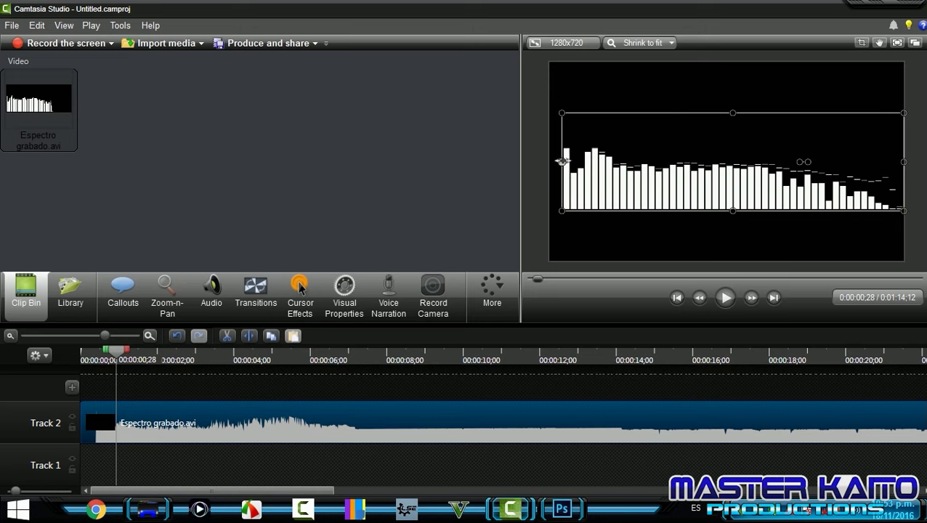
{"action": "left_click_drag", "start_coordinate": [727, 211], "coordinate": [727, 260]}
{"action": "left_click_drag", "start_coordinate": [728, 113], "coordinate": [726, 62]}
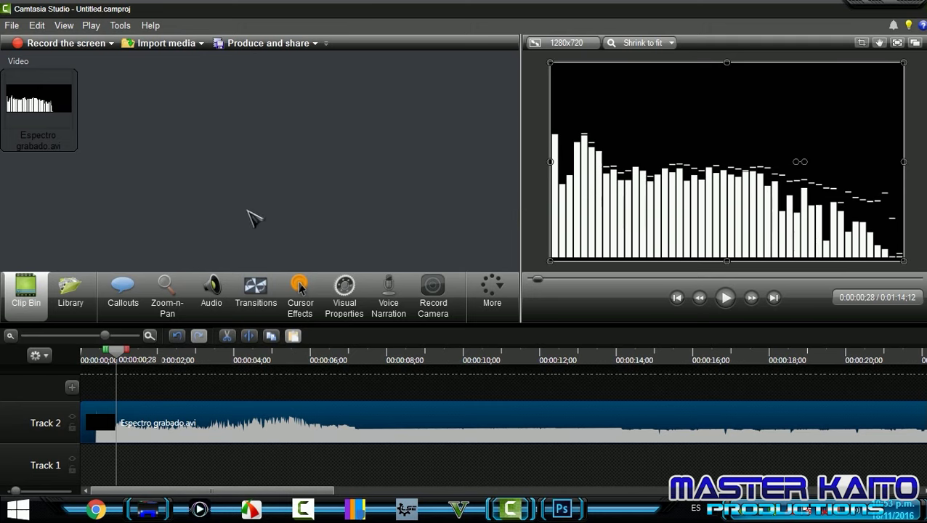
{"action": "key", "text": "space"}
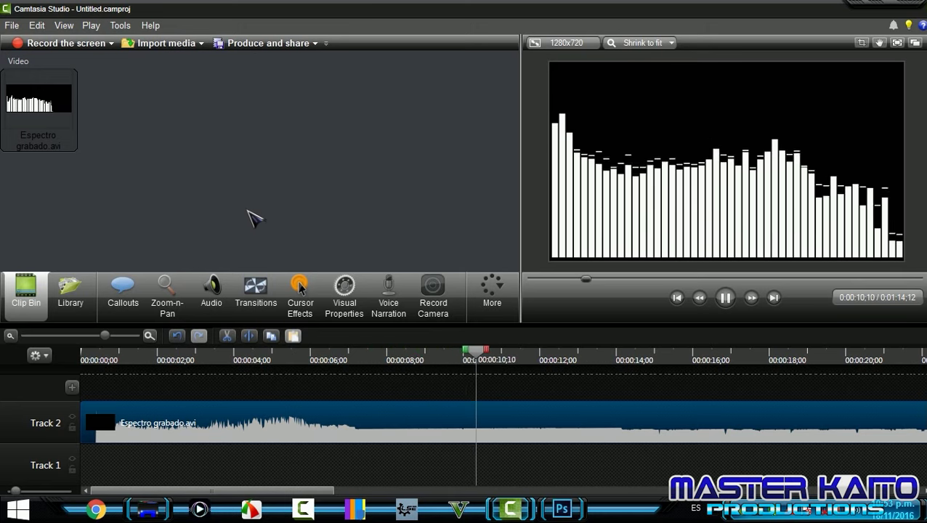
{"action": "key", "text": "space"}
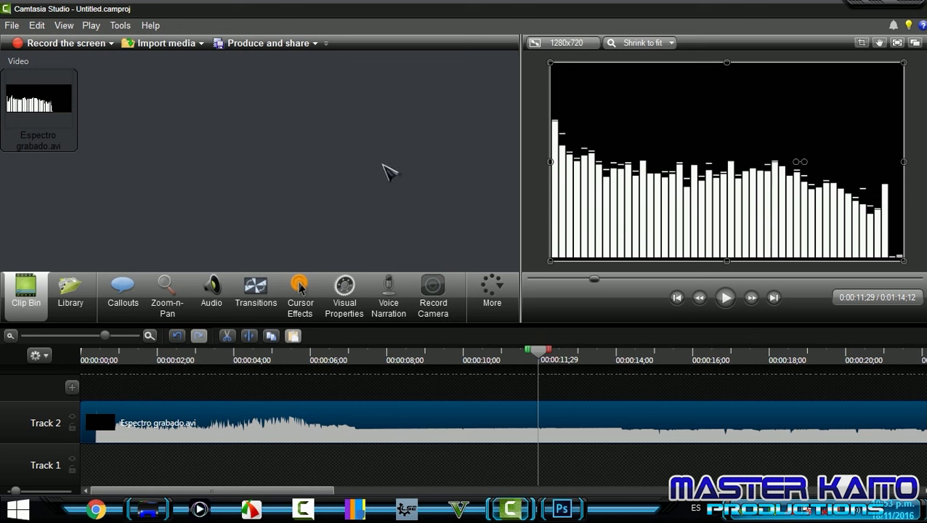
{"action": "left_click", "coordinate": [857, 11]}
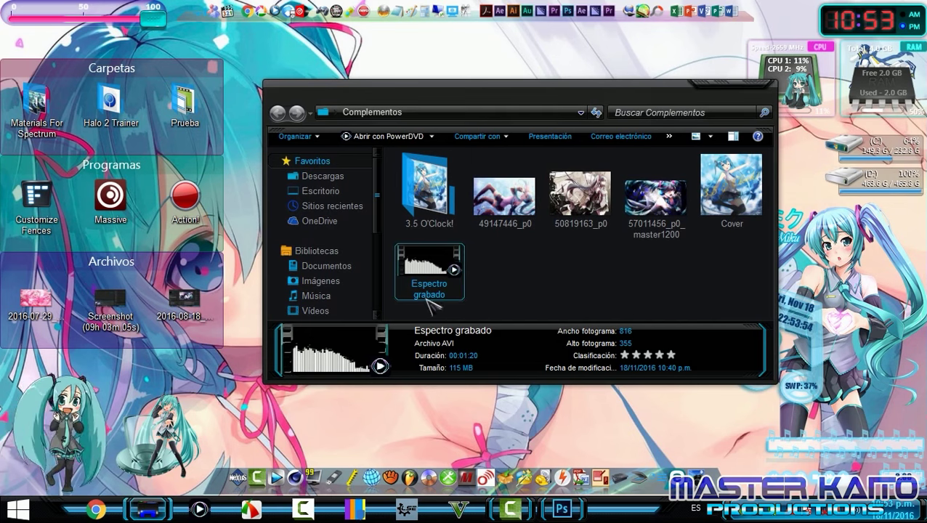
{"action": "double_click", "coordinate": [429, 192]}
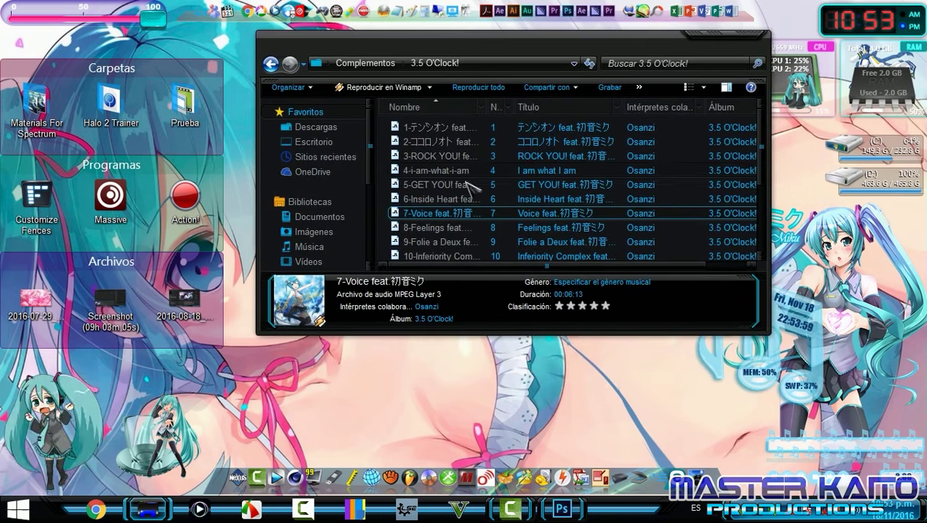
Copy the 9-Folie a Deux track from 3.5 O'Clock onto the desktop.
{"action": "left_click", "coordinate": [408, 202]}
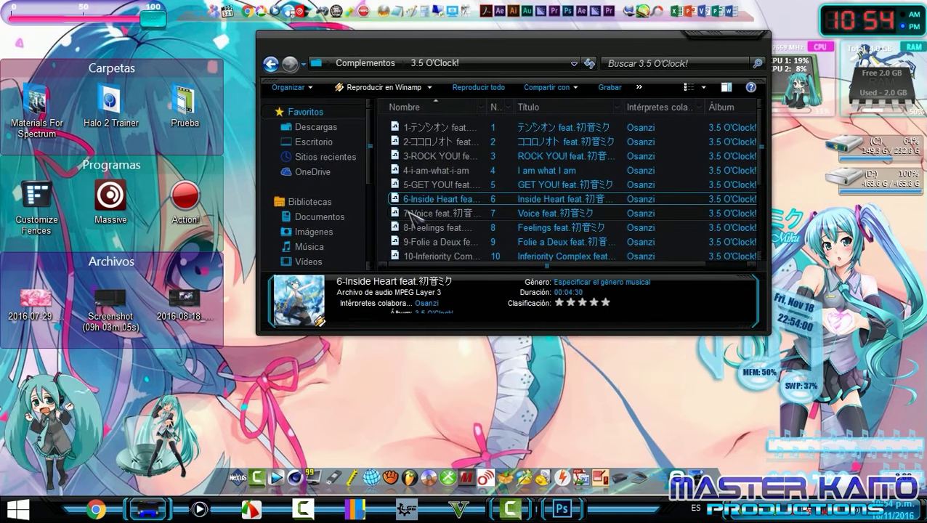
{"action": "left_click", "coordinate": [416, 228]}
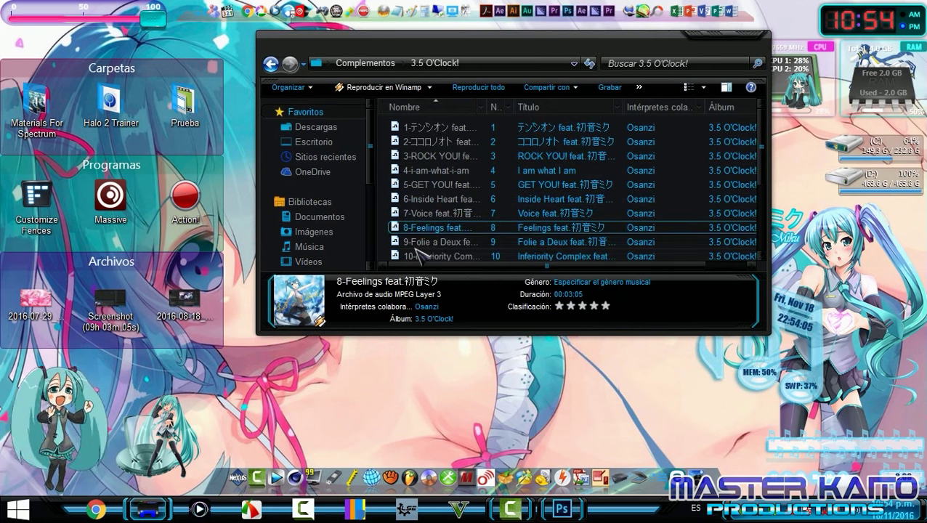
{"action": "left_click_drag", "start_coordinate": [416, 245], "coordinate": [649, 369]}
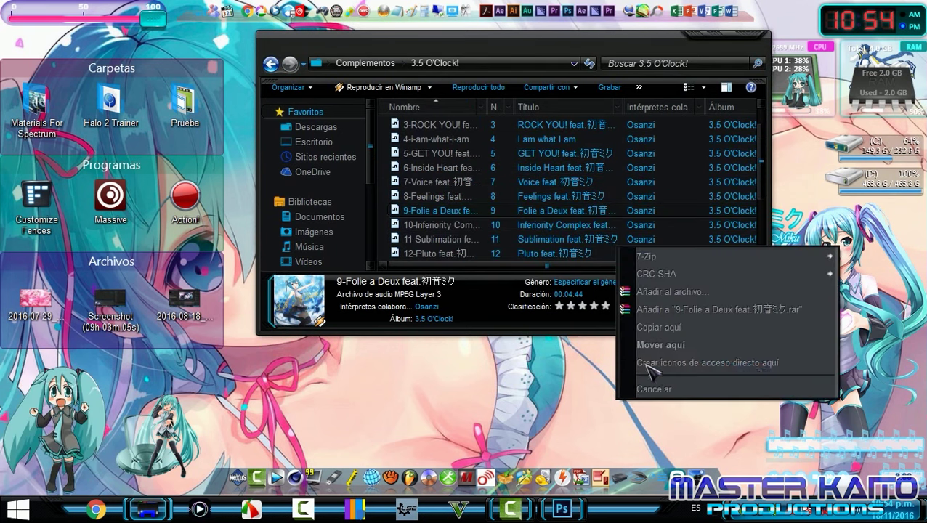
{"action": "left_click", "coordinate": [658, 327]}
Rename the desktop copy to Folie a Deux and place it beside Complementos.
{"action": "key", "text": "super+d"}
{"action": "left_click_drag", "start_coordinate": [631, 367], "coordinate": [632, 226]}
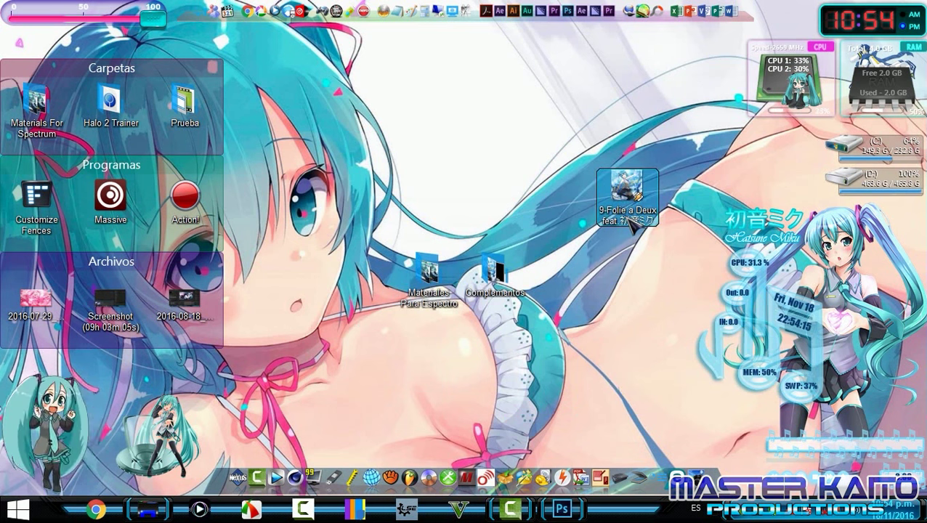
{"action": "key", "text": "BackSpace"}
{"action": "key", "text": "BackSpace"}
{"action": "key", "text": "BackSpace"}
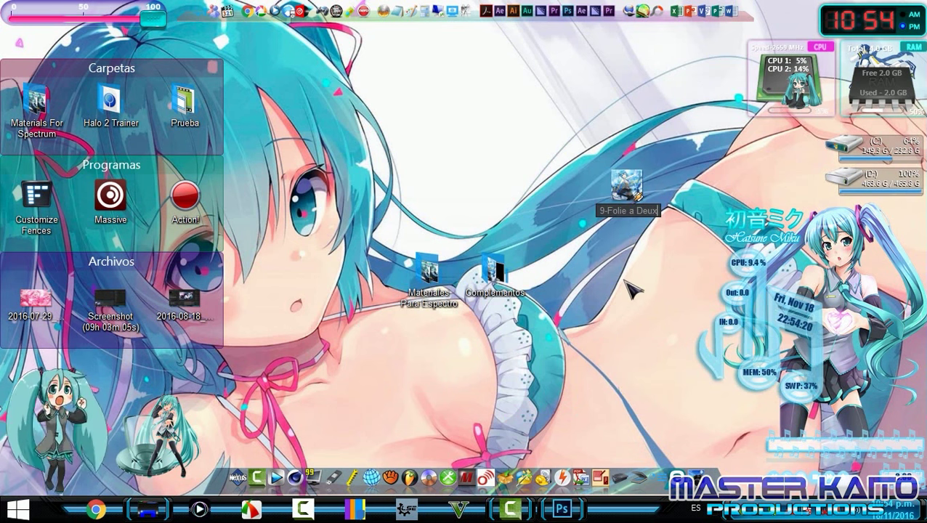
{"action": "key", "text": "Return"}
{"action": "left_click_drag", "start_coordinate": [629, 213], "coordinate": [561, 280]}
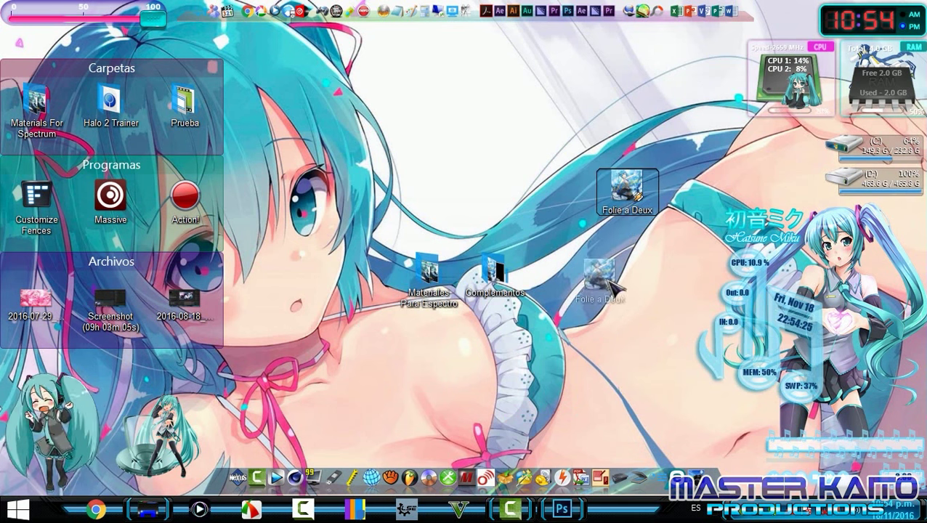
{"action": "left_click", "coordinate": [398, 420]}
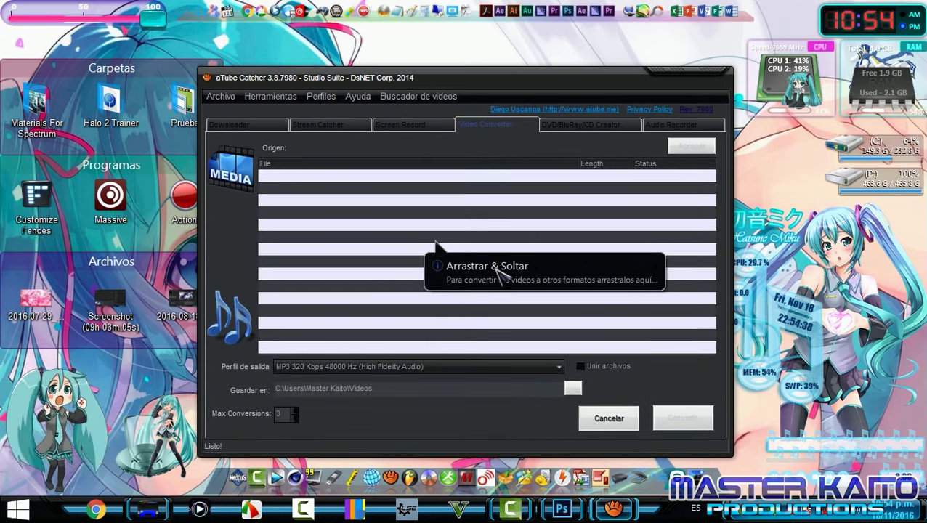
Convert Folie a Deux in aTube Catcher using the MP3 320 Kbps profile.
{"action": "key", "text": "super+Right"}
{"action": "key", "text": "super+Left"}
{"action": "left_click_drag", "start_coordinate": [561, 280], "coordinate": [166, 163]}
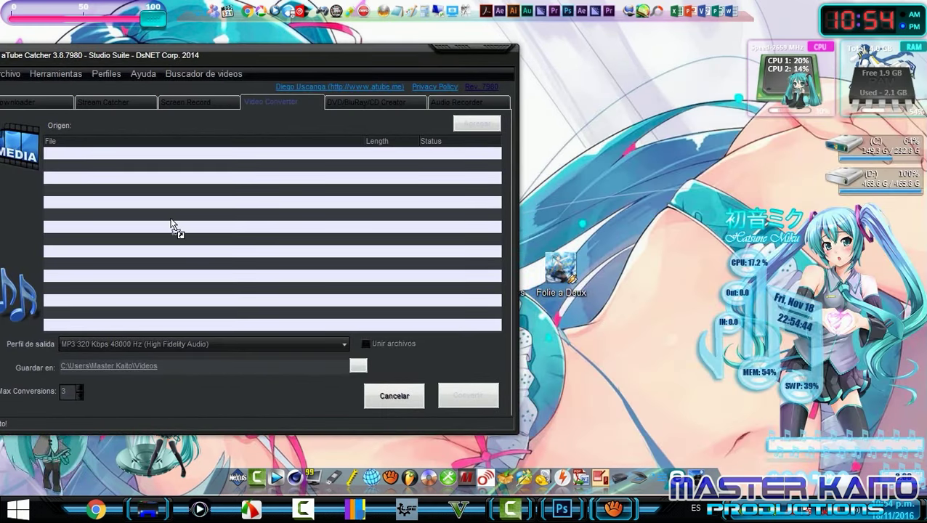
{"action": "key", "text": "super+Right"}
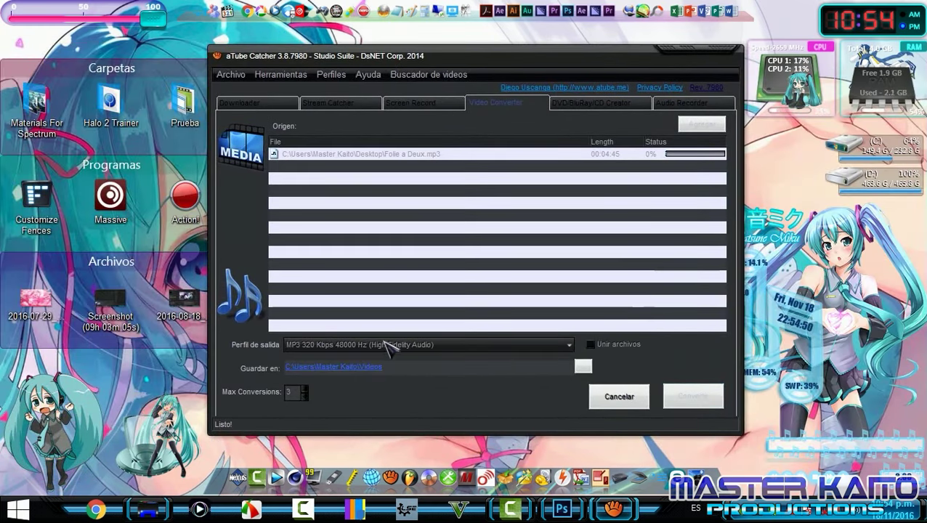
{"action": "left_click", "coordinate": [390, 346]}
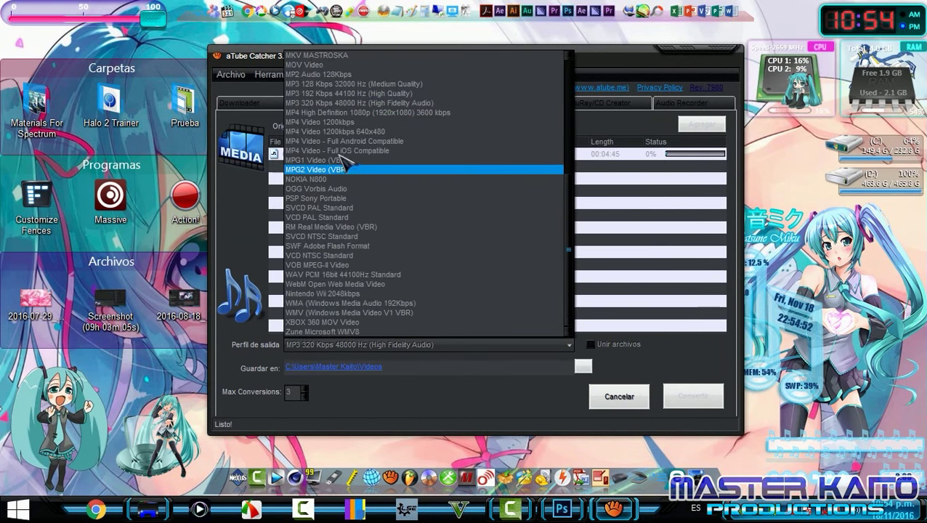
{"action": "left_click", "coordinate": [343, 104]}
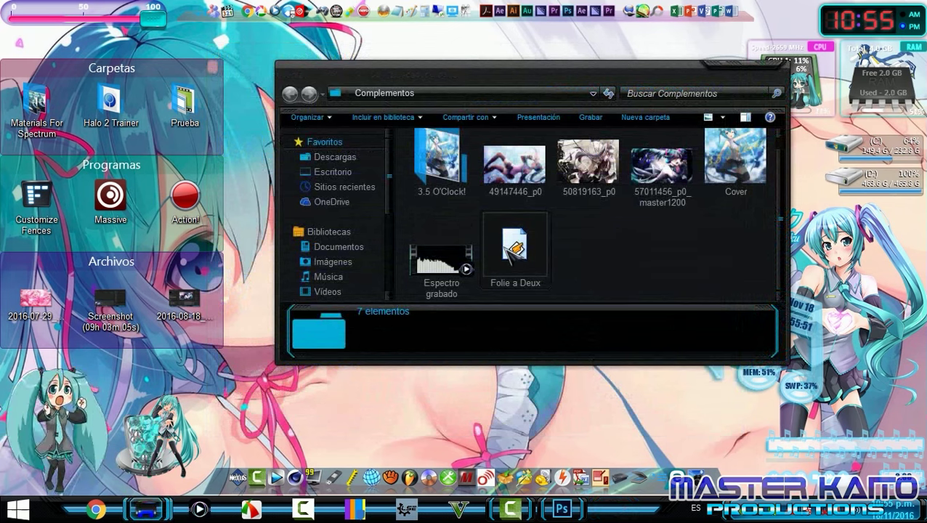
Drag Folie a Deux.mp3 into Camtasia's Clip Bin.
{"action": "left_click", "coordinate": [515, 251]}
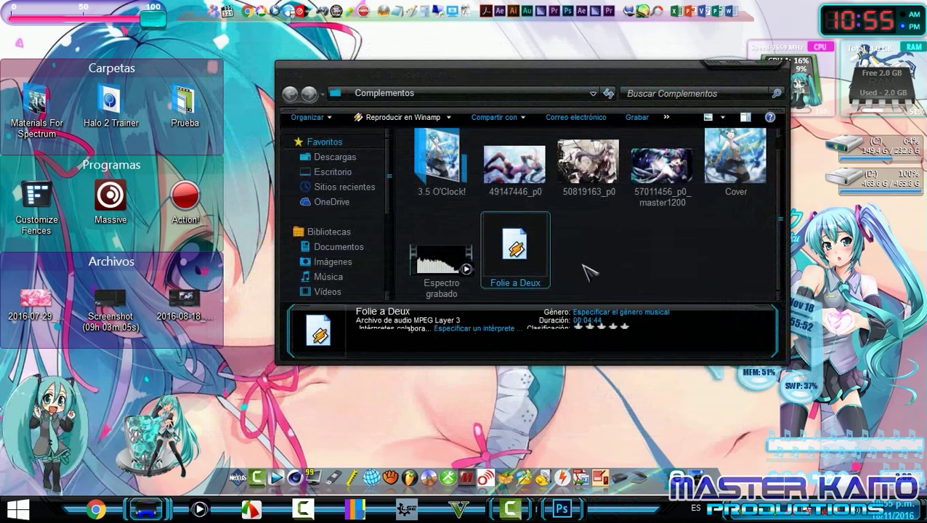
{"action": "left_click_drag", "start_coordinate": [527, 247], "coordinate": [232, 218]}
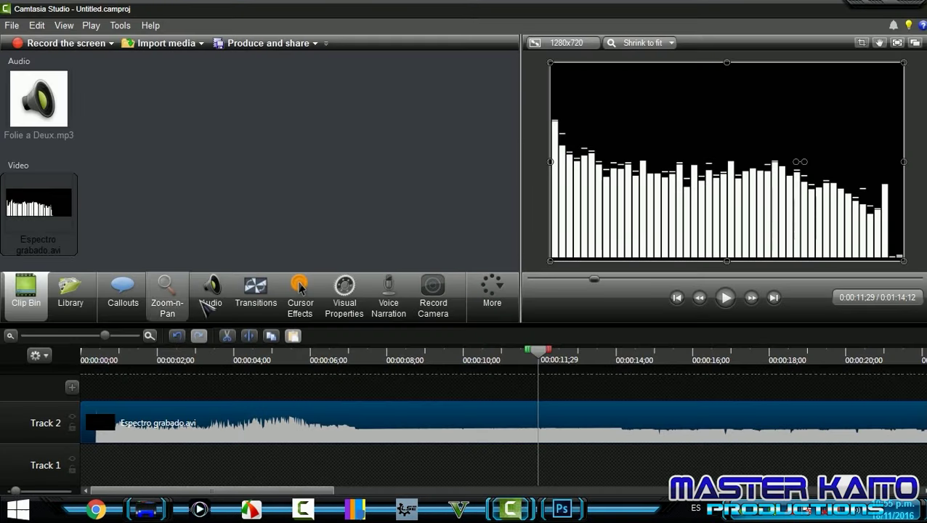
{"action": "left_click_drag", "start_coordinate": [39, 99], "coordinate": [88, 212]}
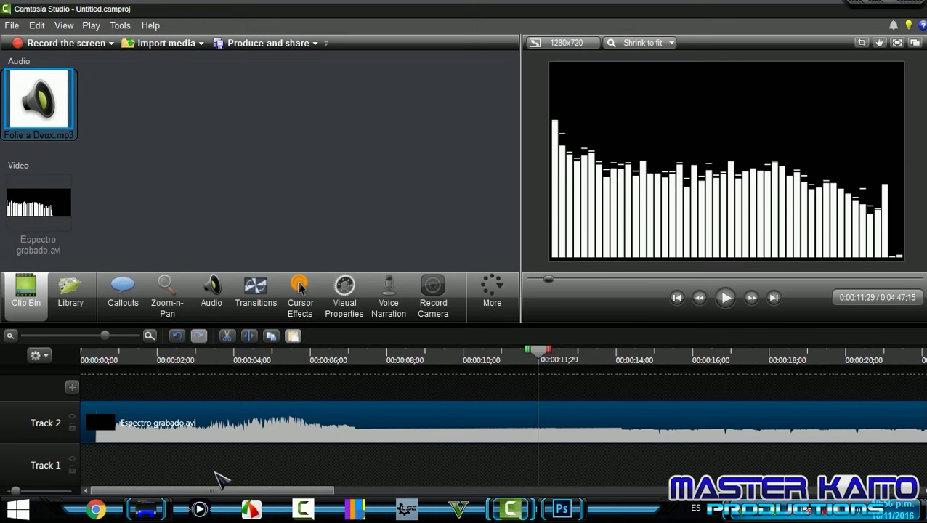
Place Folie a Deux.mp3 on Track 1, zoom in, and nudge it just after the start.
{"action": "mouse_move", "coordinate": [193, 478]}
{"action": "left_mouse_down"}
{"action": "mouse_move", "coordinate": [217, 481]}
{"action": "mouse_move", "coordinate": [161, 471]}
{"action": "left_mouse_up"}
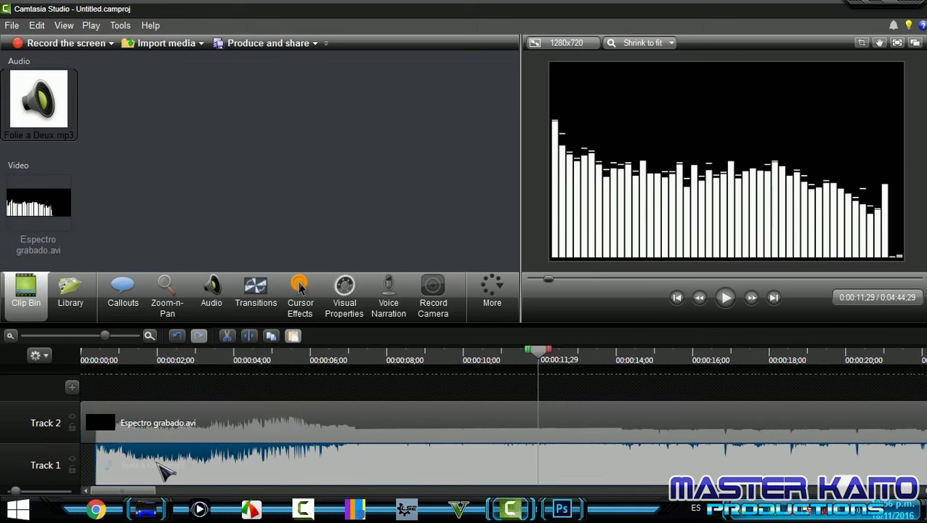
{"action": "left_click", "coordinate": [93, 358]}
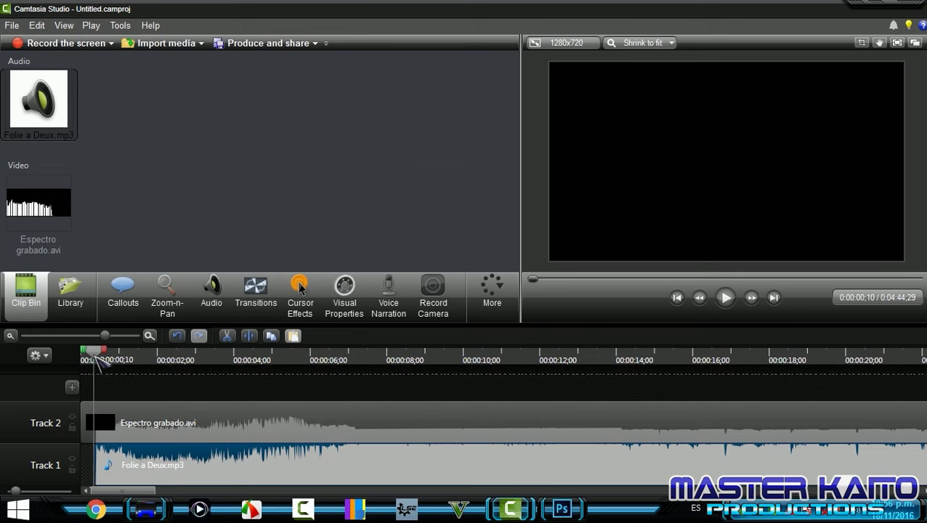
{"action": "left_click", "coordinate": [150, 336]}
{"action": "left_click", "coordinate": [150, 337]}
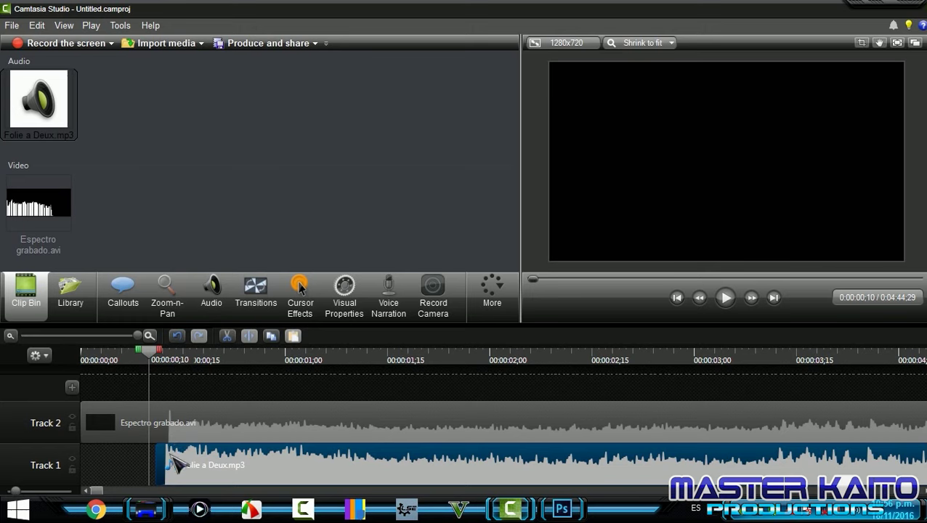
{"action": "left_click_drag", "start_coordinate": [174, 459], "coordinate": [194, 476]}
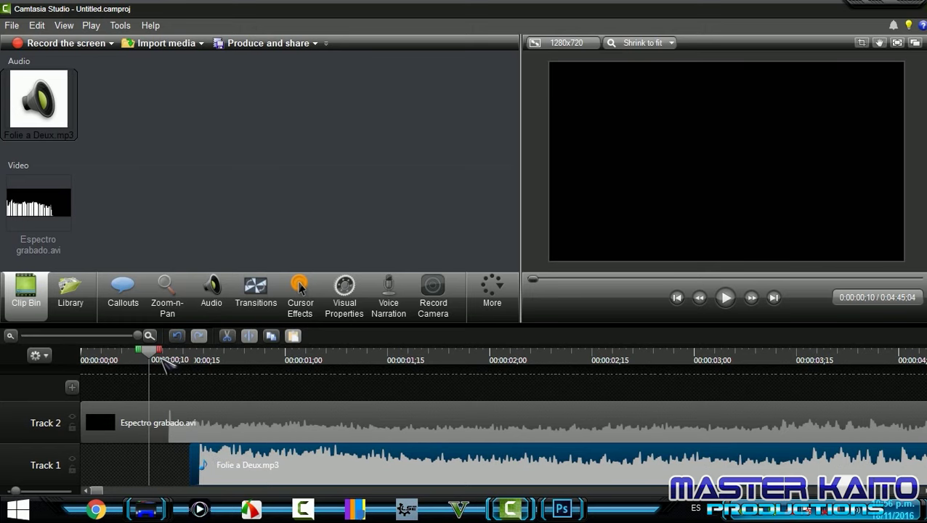
{"action": "key", "text": "ctrl+z"}
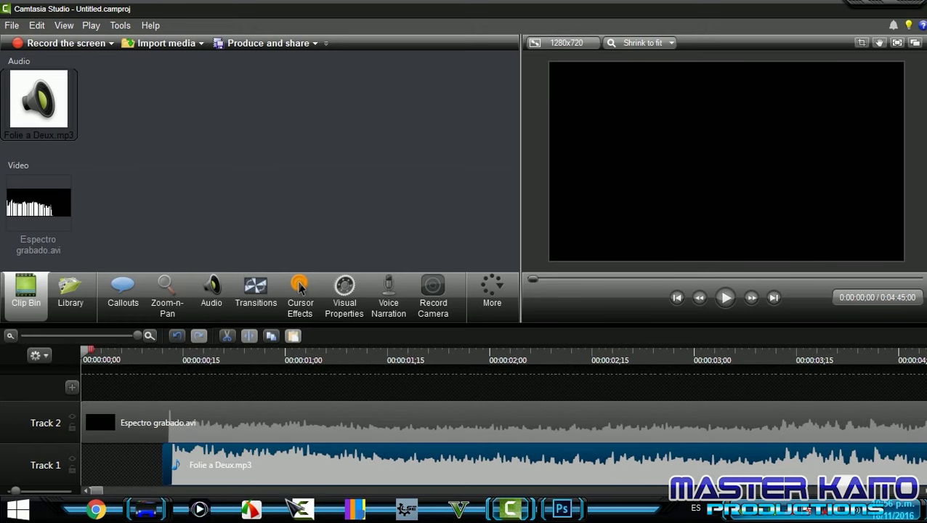
{"action": "left_click_drag", "start_coordinate": [247, 478], "coordinate": [236, 480]}
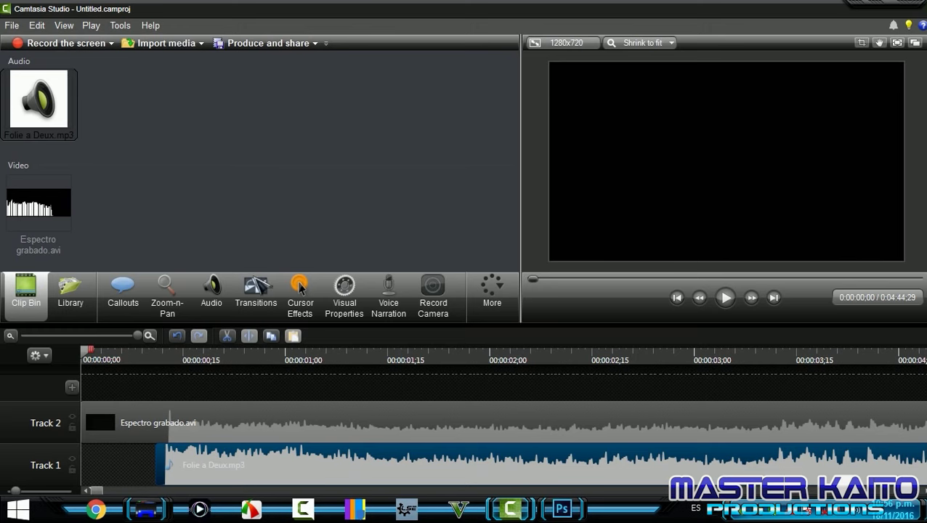
{"action": "left_click", "coordinate": [121, 26]}
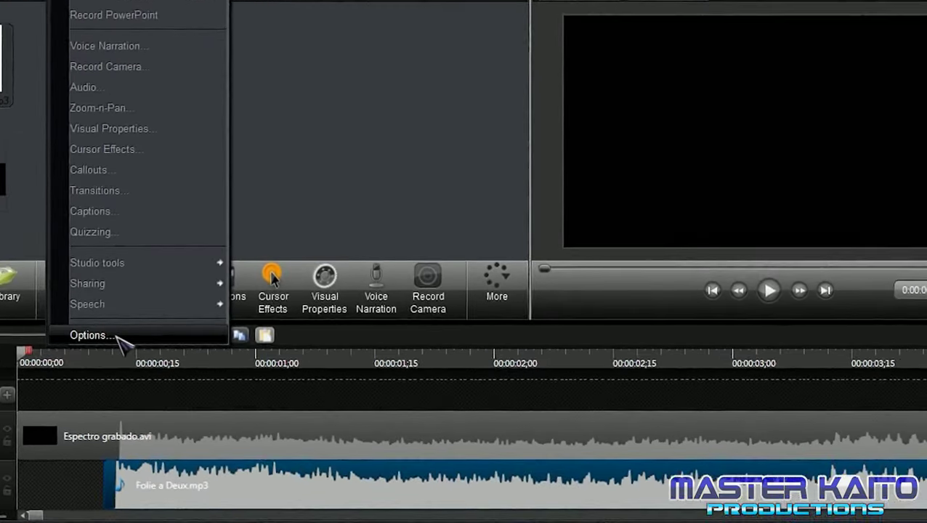
{"action": "left_click", "coordinate": [166, 336]}
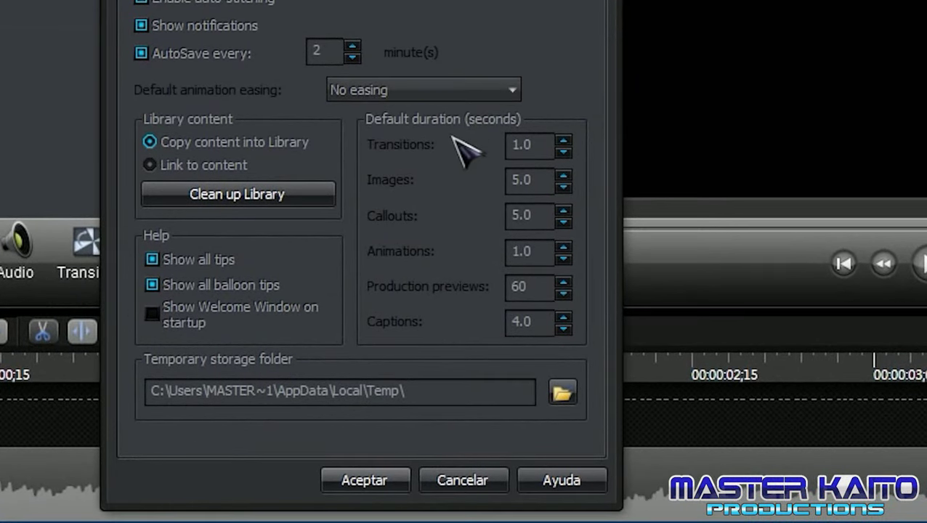
{"action": "left_click", "coordinate": [539, 286]}
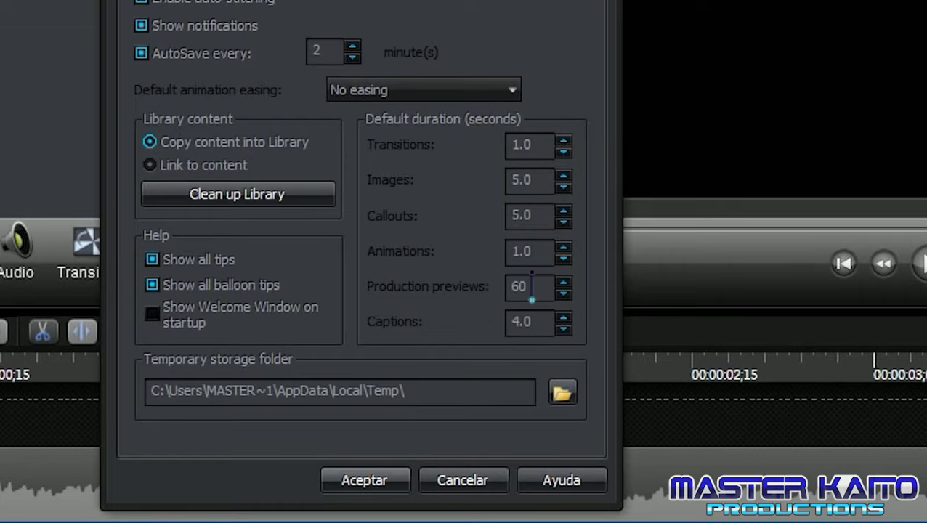
{"action": "left_click", "coordinate": [369, 479]}
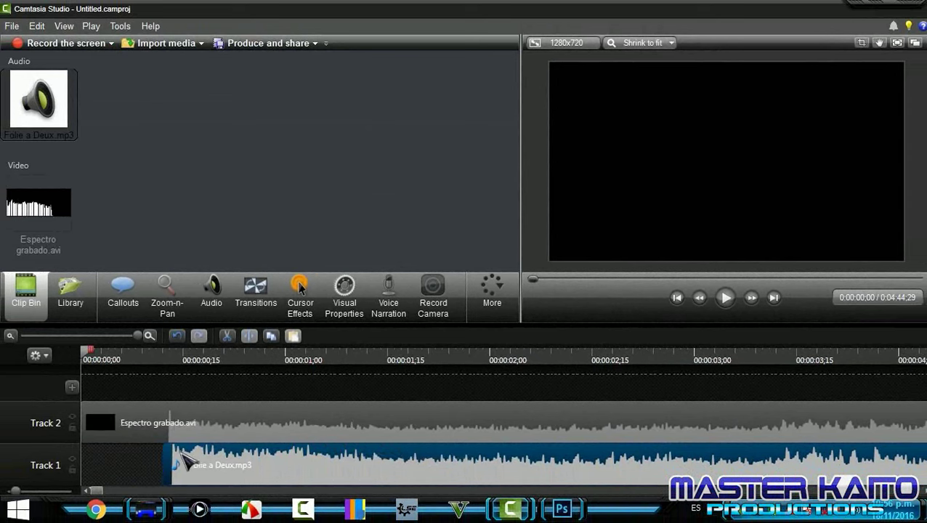
Align the spectrum video and the Folie a Deux song clip at 0:00:00;00 on the timeline.
{"action": "left_click_drag", "start_coordinate": [186, 460], "coordinate": [190, 461]}
{"action": "left_click_drag", "start_coordinate": [90, 425], "coordinate": [141, 429]}
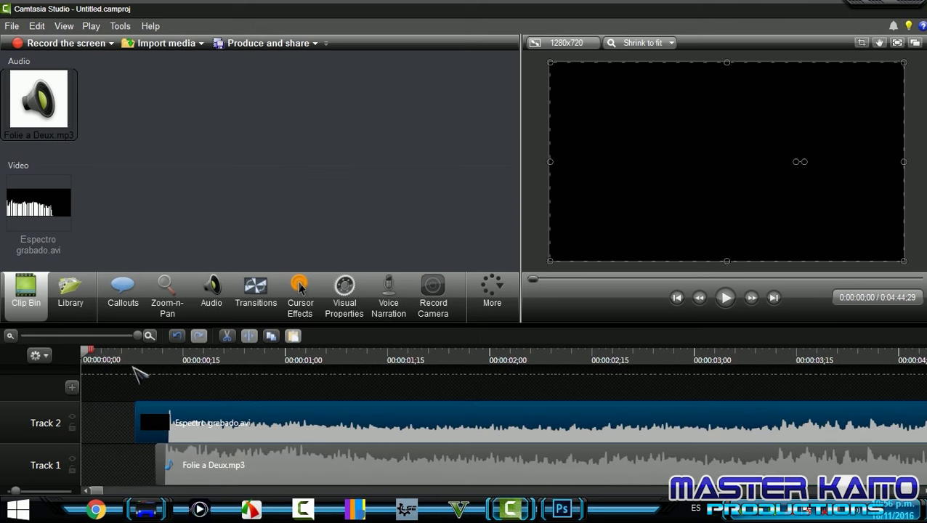
{"action": "left_click_drag", "start_coordinate": [128, 424], "coordinate": [150, 420]}
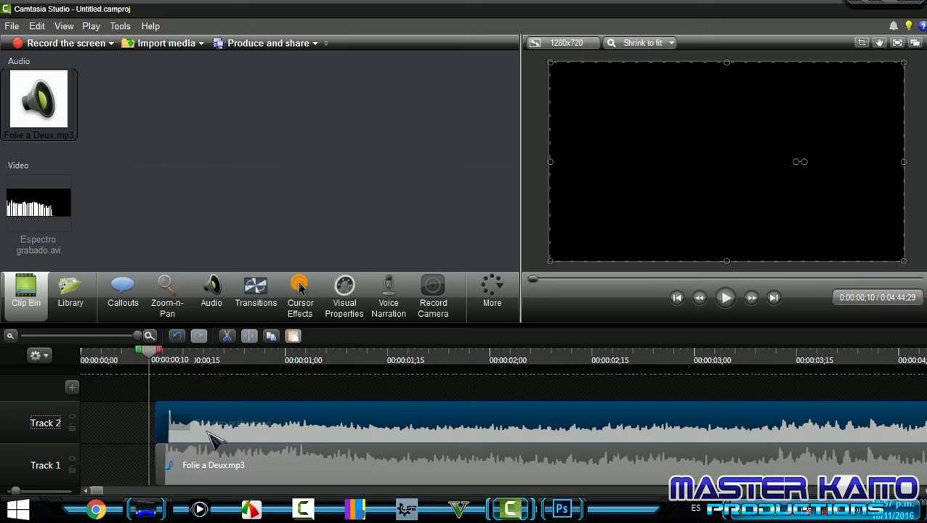
{"action": "key", "text": "ctrl+Right"}
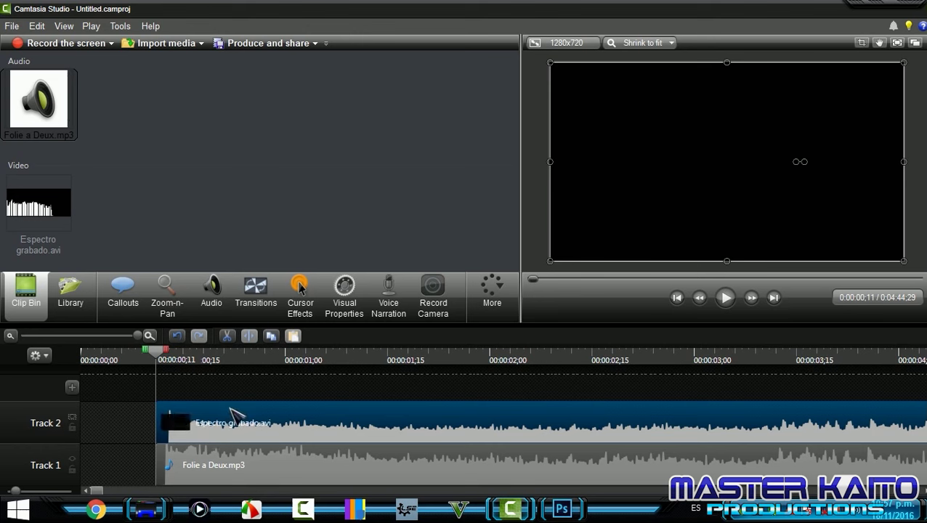
{"action": "left_click", "coordinate": [205, 358]}
{"action": "left_click", "coordinate": [259, 456]}
{"action": "left_click_drag", "start_coordinate": [259, 456], "coordinate": [187, 455]}
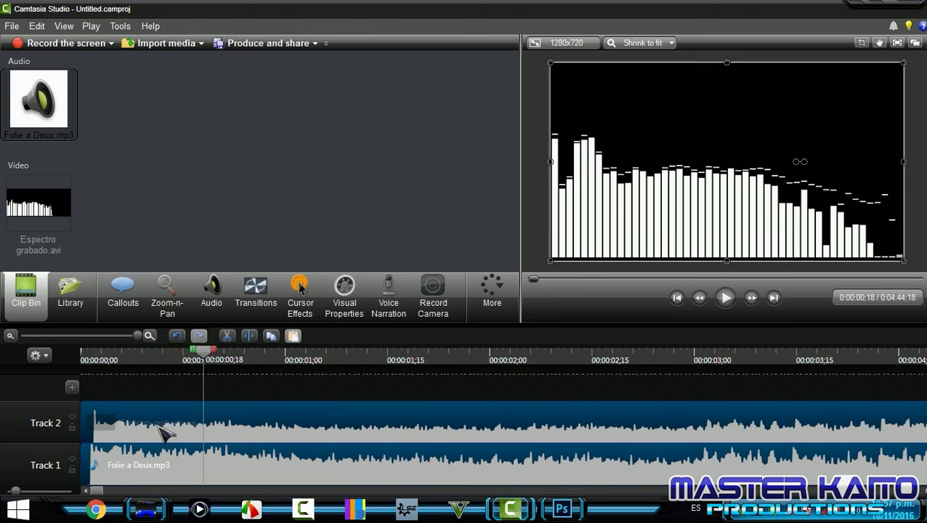
Silence the Espectro grabado.avi clip's own audio and play the project to check sync.
{"action": "left_click", "coordinate": [182, 424]}
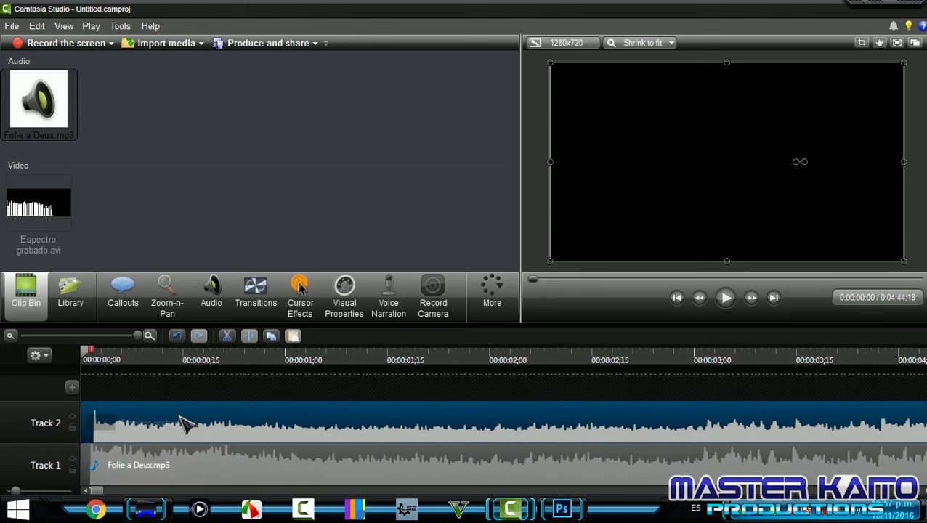
{"action": "left_click", "coordinate": [227, 286]}
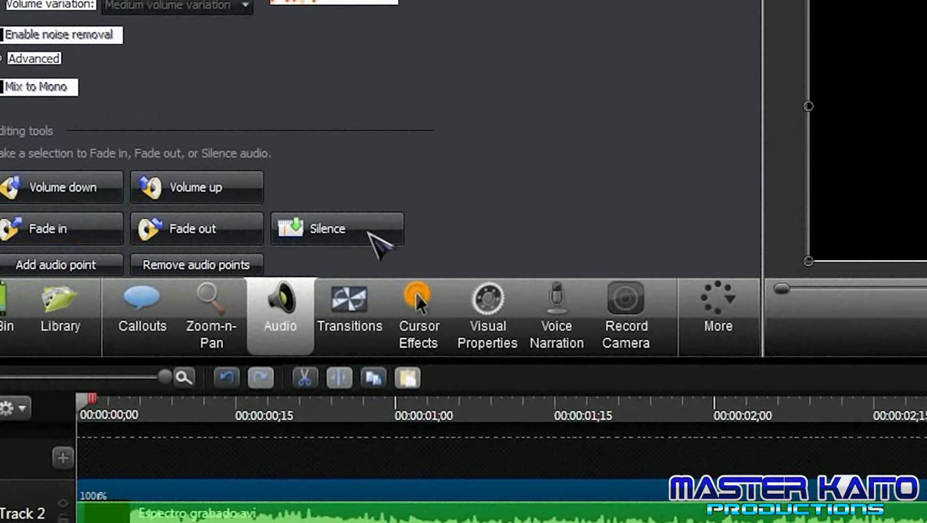
{"action": "left_click", "coordinate": [392, 240]}
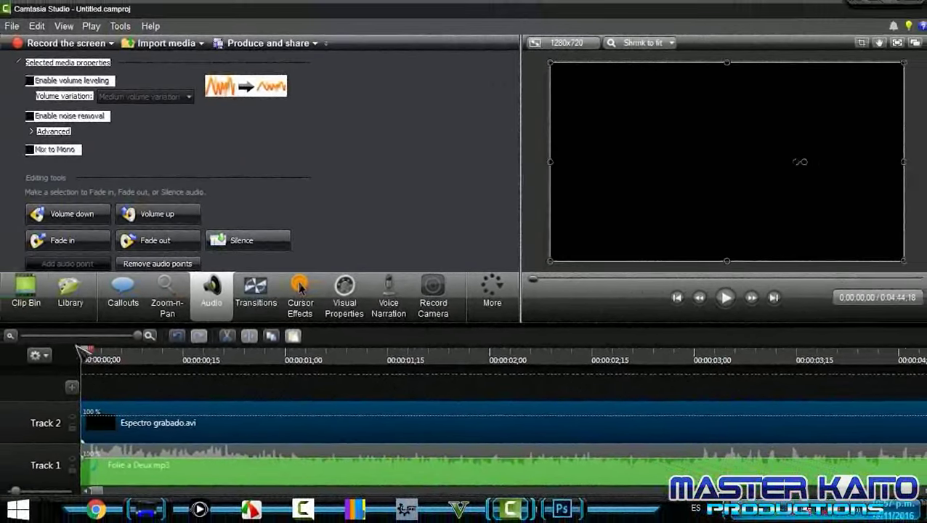
{"action": "left_click", "coordinate": [45, 289]}
{"action": "mouse_move", "coordinate": [87, 351]}
{"action": "left_mouse_down"}
{"action": "mouse_move", "coordinate": [143, 364]}
{"action": "mouse_move", "coordinate": [86, 356]}
{"action": "left_mouse_up"}
{"action": "key", "text": "space"}
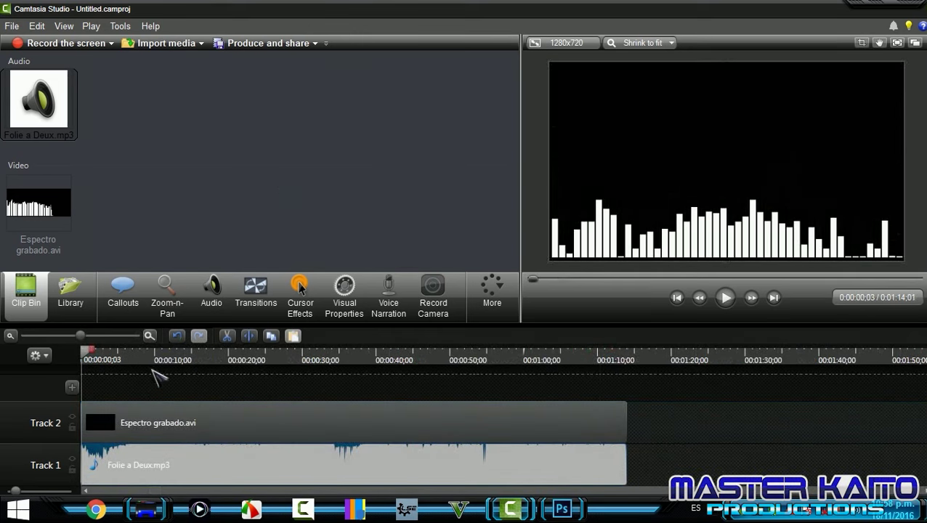
{"action": "left_click_drag", "start_coordinate": [161, 360], "coordinate": [237, 359]}
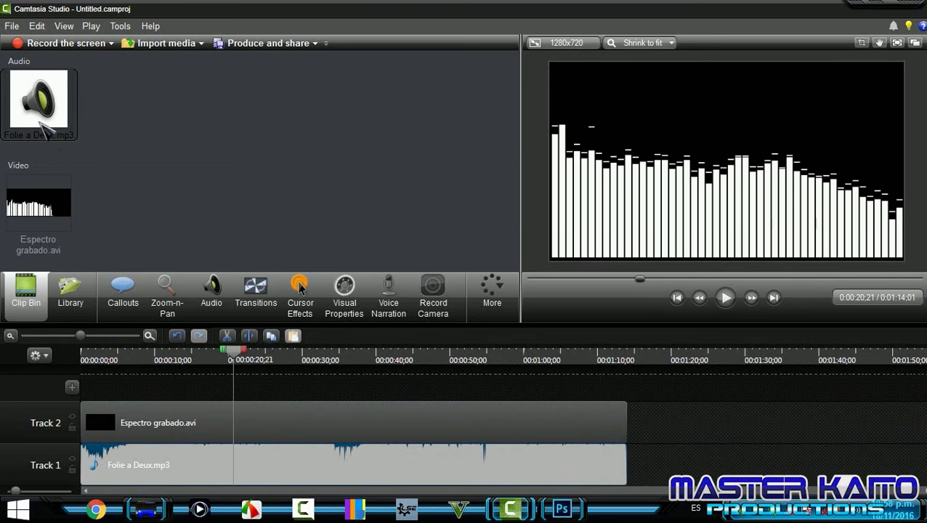
Save the project as Promotional music in the Complementos folder.
{"action": "left_click", "coordinate": [11, 26]}
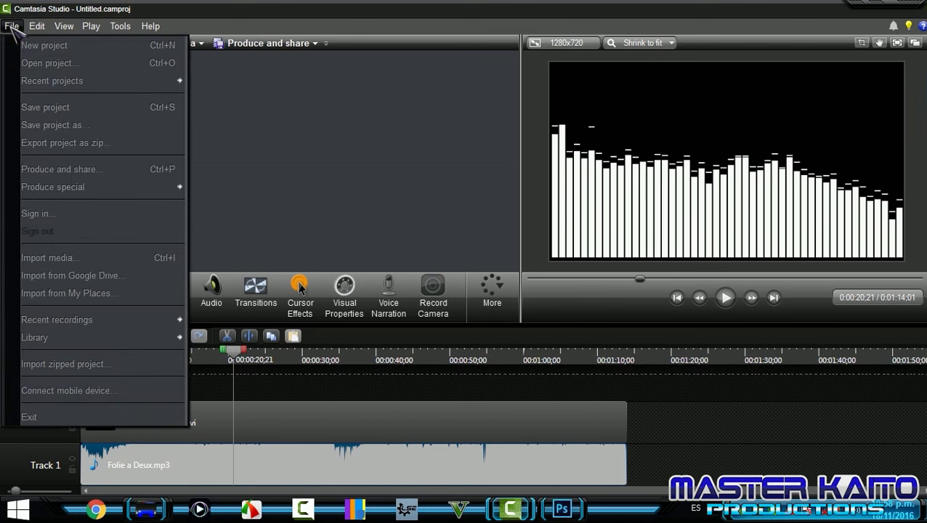
{"action": "left_click", "coordinate": [45, 108]}
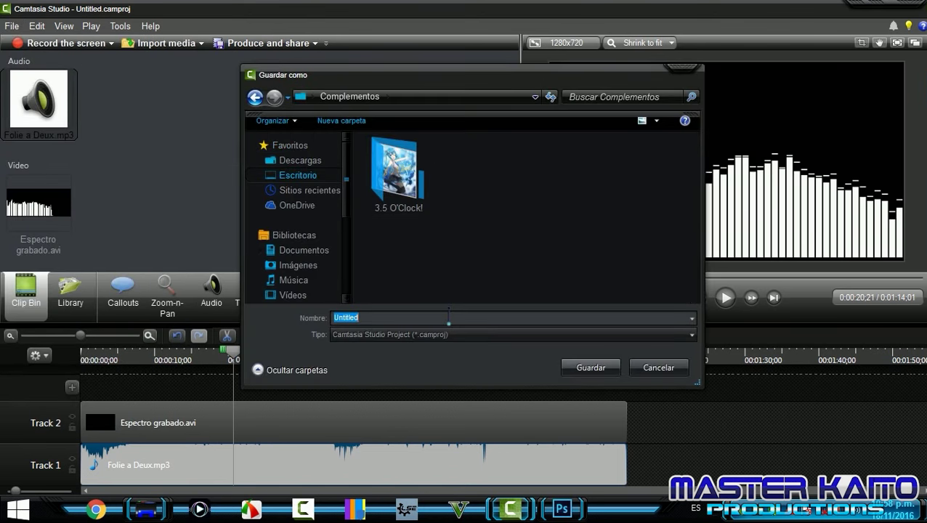
{"action": "key", "text": "Return"}
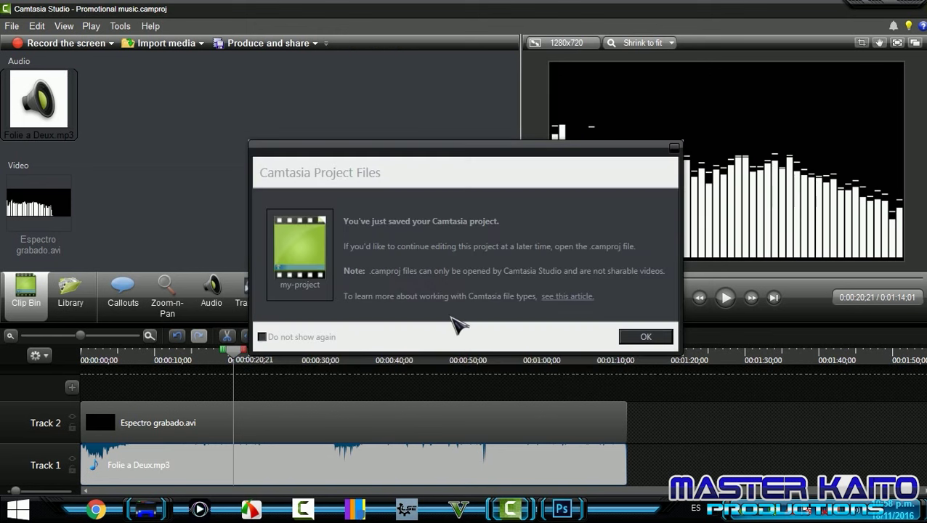
{"action": "key", "text": "Return"}
{"action": "left_click", "coordinate": [11, 26]}
Save the project again under the name Promotional music 2.
{"action": "key", "text": "Escape"}
{"action": "key", "text": "alt+f"}
{"action": "left_click", "coordinate": [172, 140]}
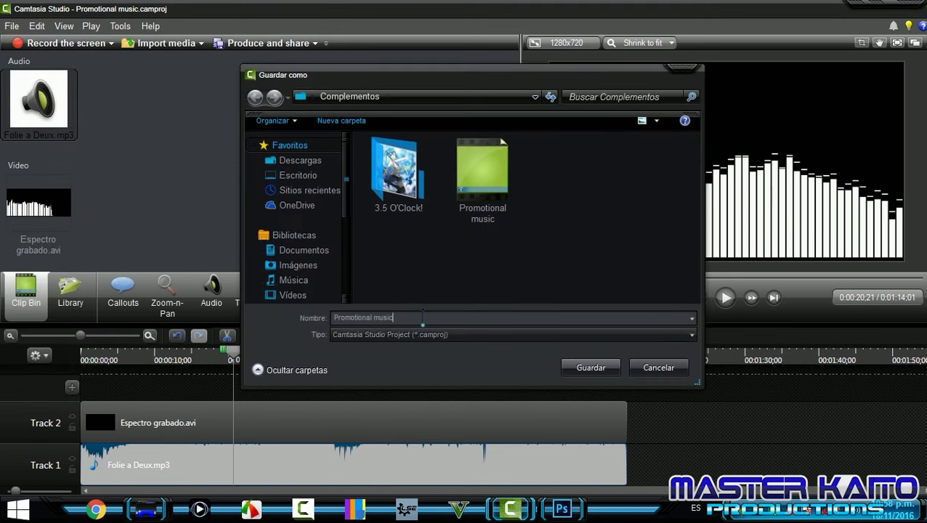
{"action": "left_click", "coordinate": [613, 377]}
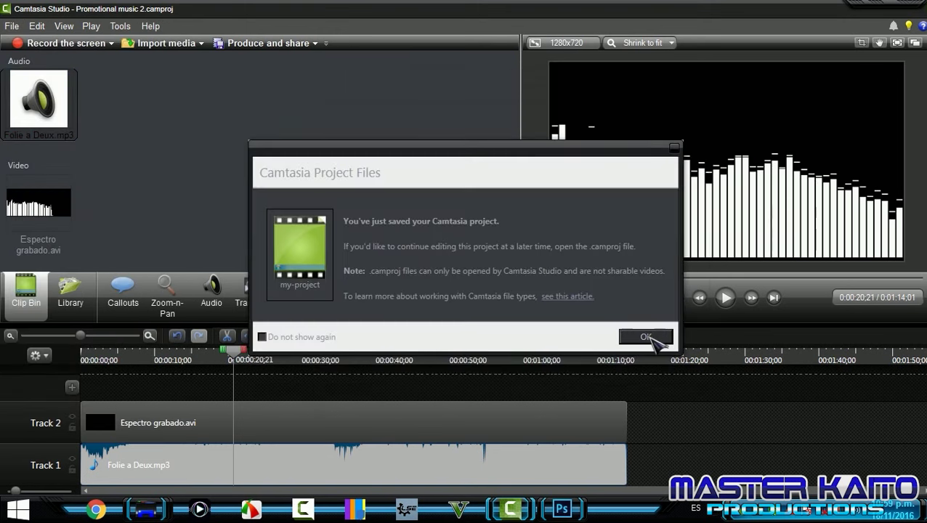
{"action": "left_click", "coordinate": [654, 339]}
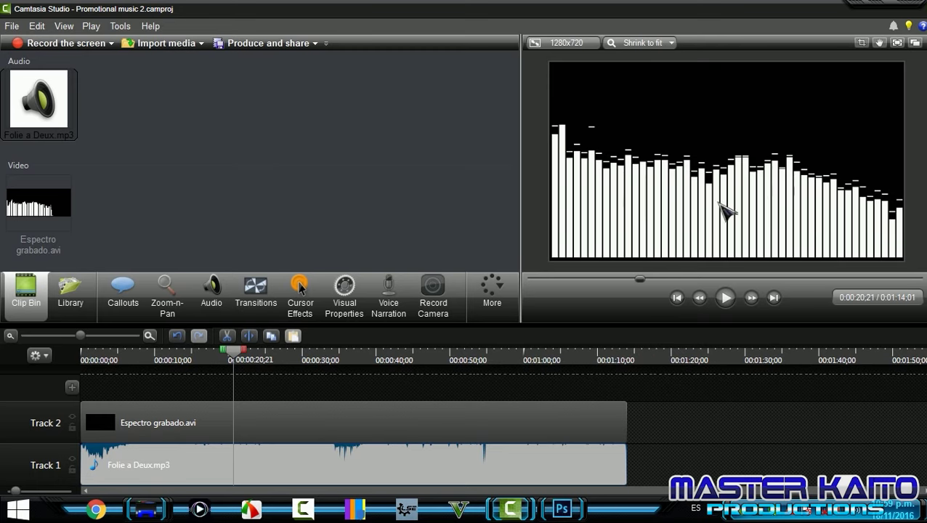
{"action": "left_click", "coordinate": [676, 174]}
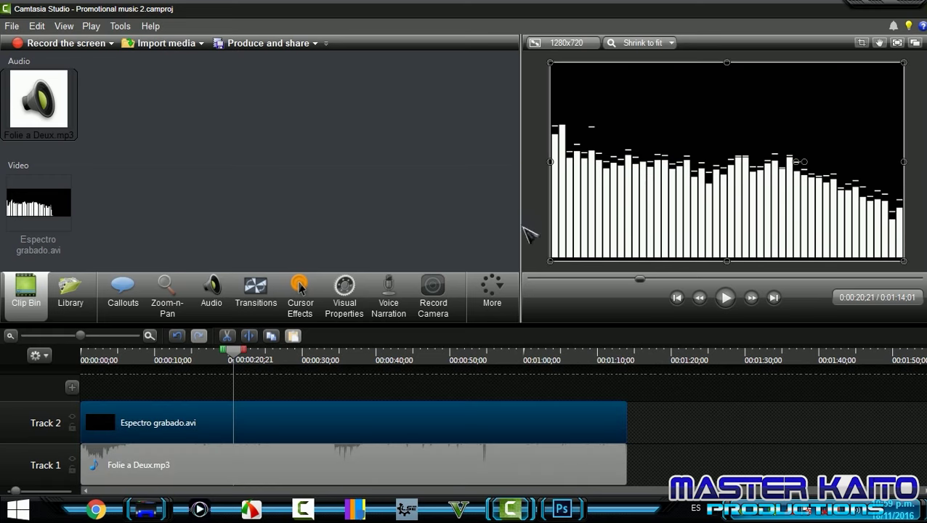
Create a new 1280 × 720 px Photoshop document with a transparent background.
{"action": "left_click", "coordinate": [562, 509]}
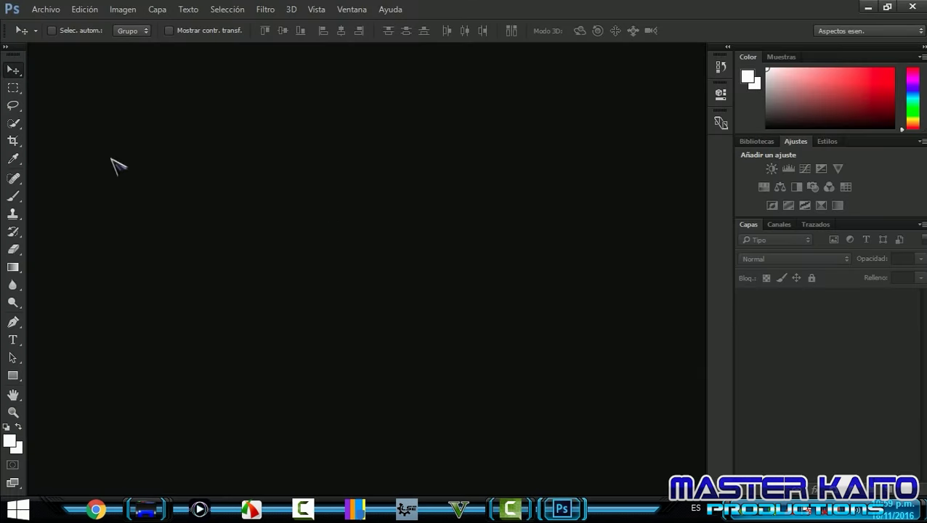
{"action": "left_click", "coordinate": [42, 10]}
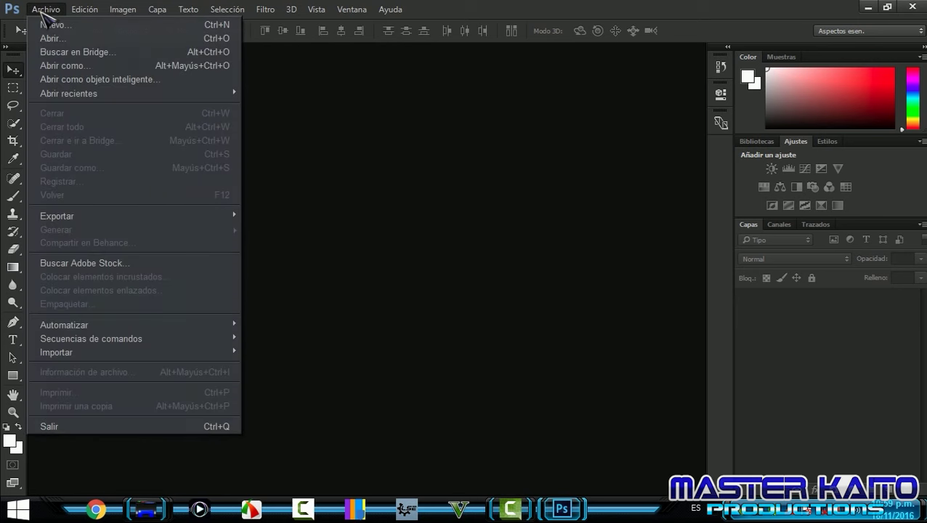
{"action": "left_click", "coordinate": [82, 33]}
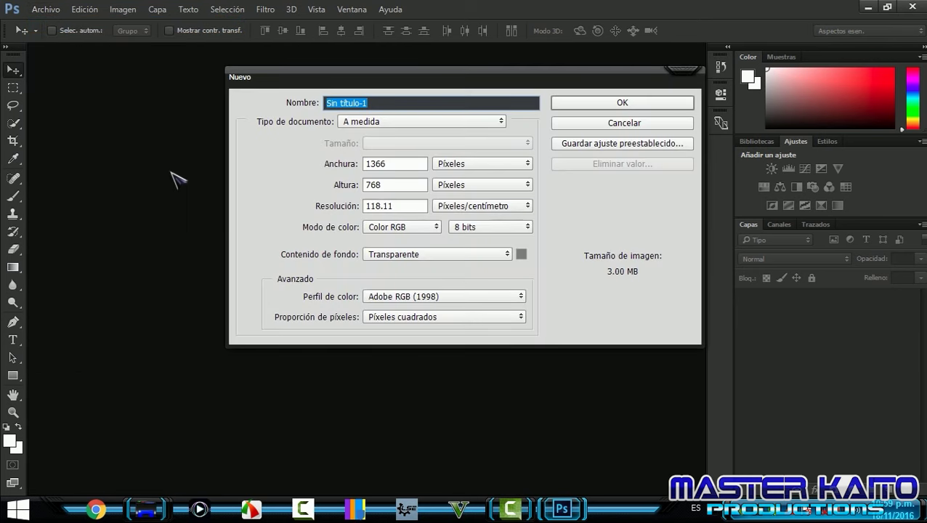
{"action": "double_click", "coordinate": [383, 164]}
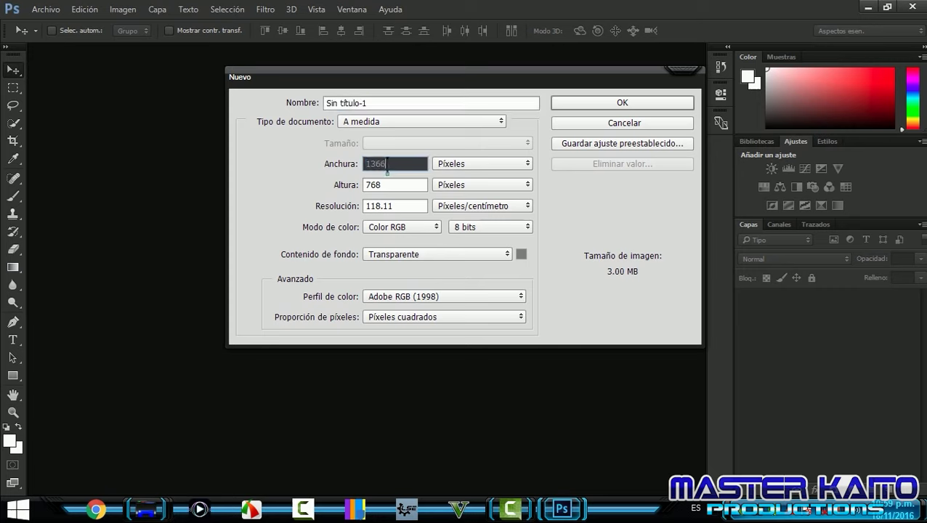
{"action": "type", "text": "1280"}
{"action": "double_click", "coordinate": [391, 184]}
{"action": "type", "text": "20"}
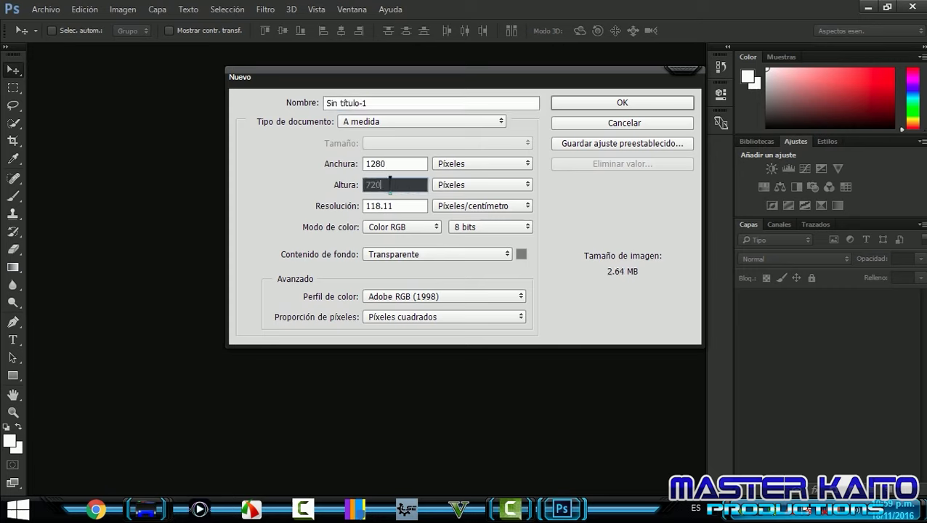
{"action": "left_click", "coordinate": [608, 103]}
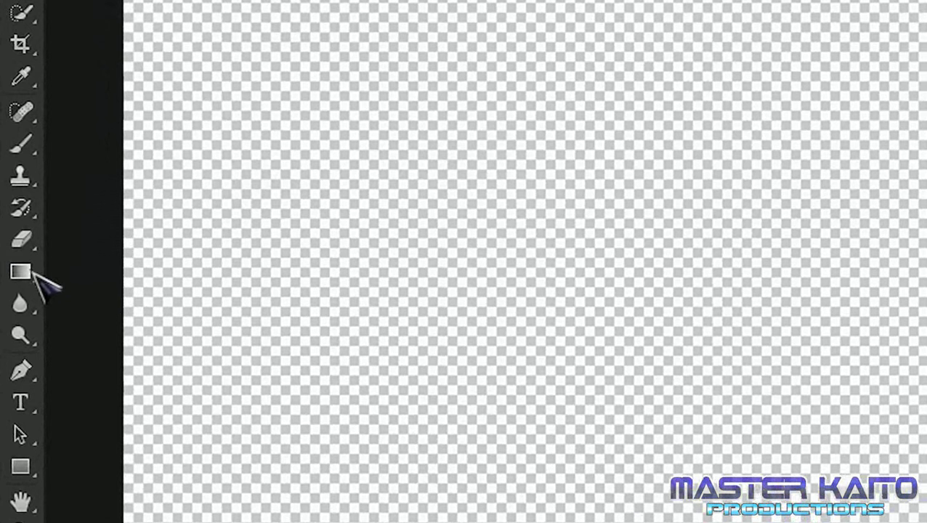
{"action": "right_click", "coordinate": [33, 276]}
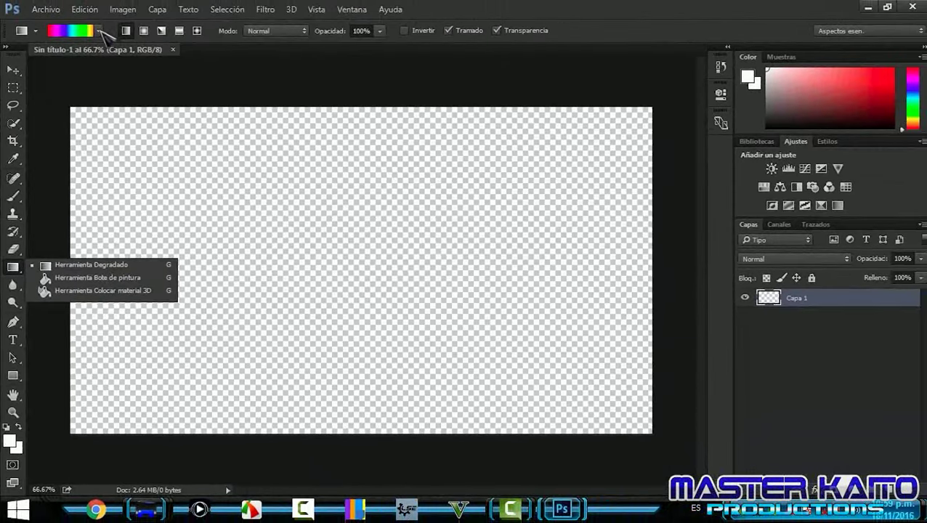
Fill the canvas left to right with the Espectro rainbow gradient preset.
{"action": "left_click", "coordinate": [99, 31]}
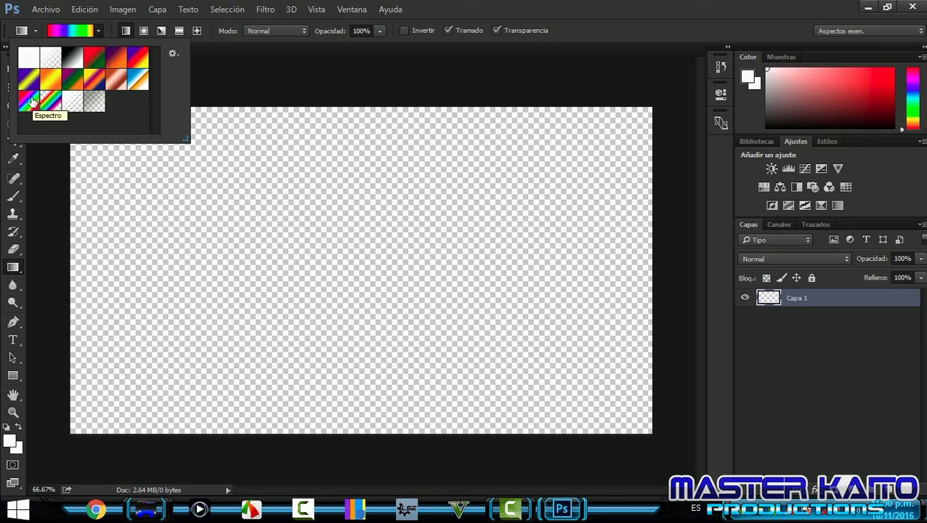
{"action": "left_click", "coordinate": [42, 180]}
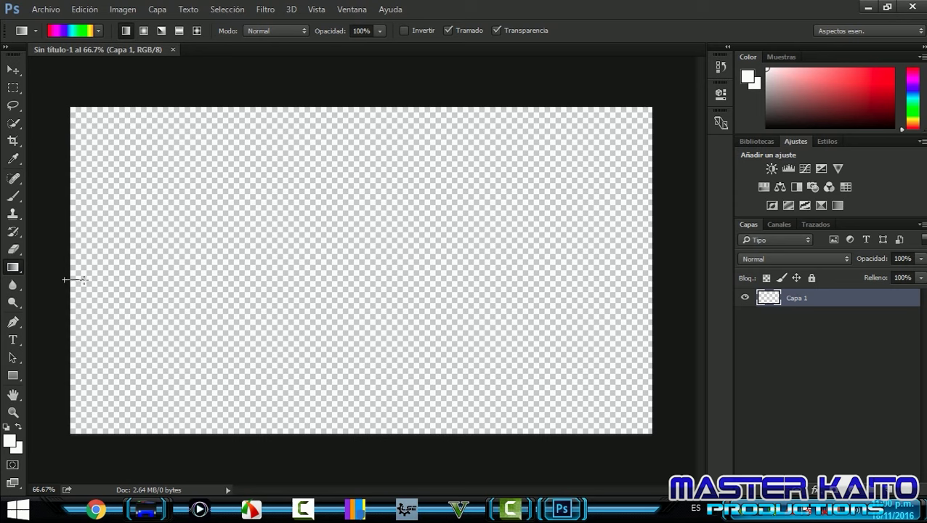
{"action": "left_click_drag", "start_coordinate": [125, 277], "coordinate": [654, 279]}
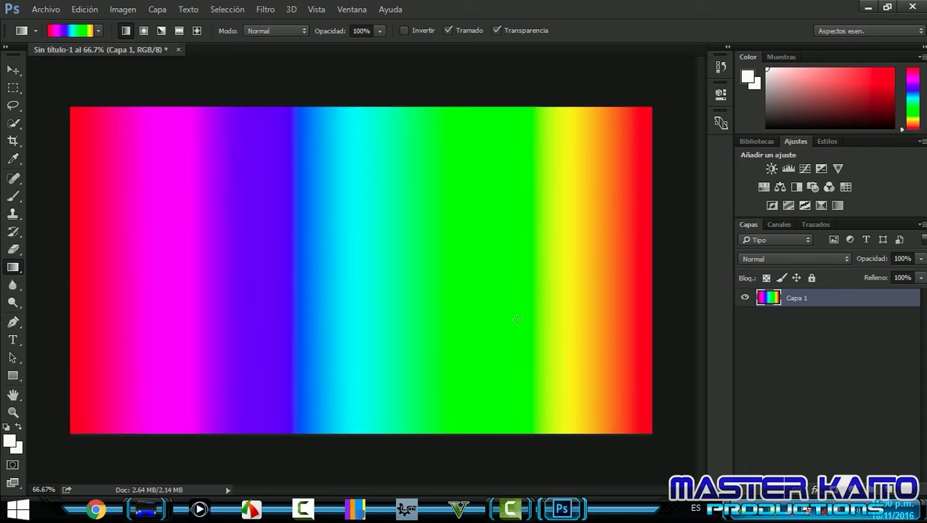
Define a new gradient in the Gradient Editor with pink, white and cyan stops.
{"action": "left_click", "coordinate": [80, 33]}
{"action": "left_click", "coordinate": [499, 111]}
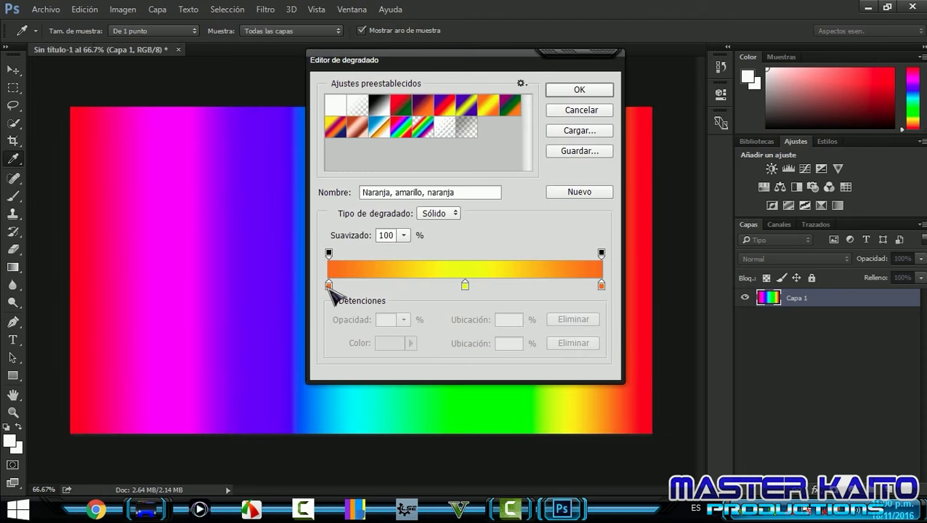
{"action": "double_click", "coordinate": [328, 284]}
{"action": "left_click", "coordinate": [470, 123]}
{"action": "left_click", "coordinate": [582, 108]}
{"action": "double_click", "coordinate": [602, 285]}
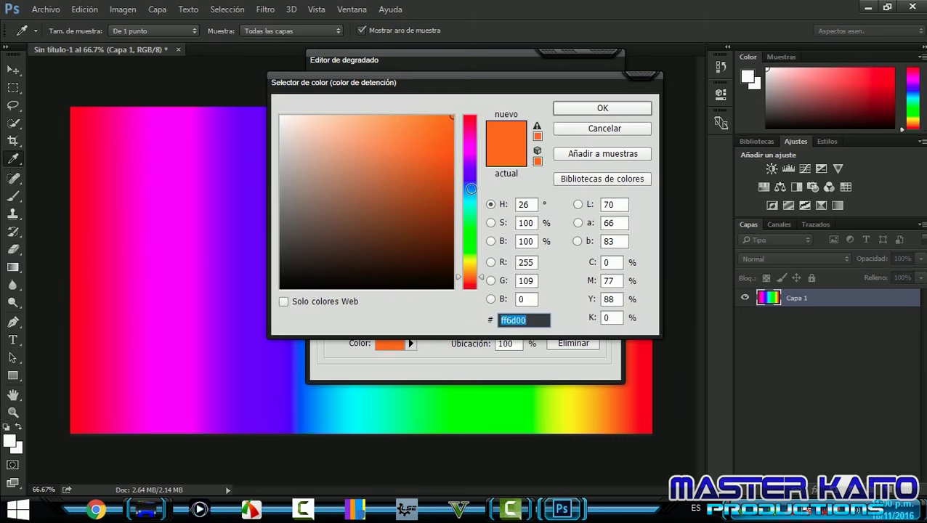
{"action": "left_click", "coordinate": [470, 195]}
{"action": "left_click", "coordinate": [575, 109]}
{"action": "double_click", "coordinate": [466, 286]}
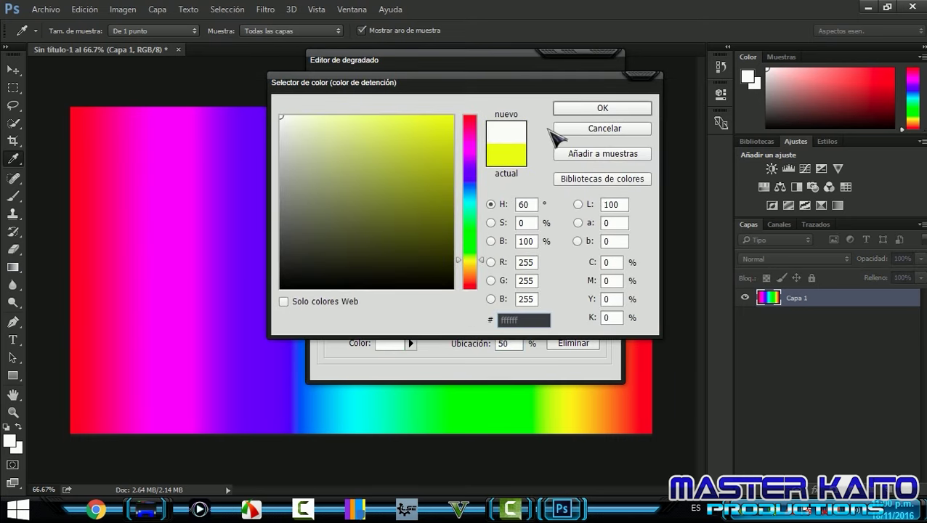
{"action": "key", "text": "Return"}
{"action": "left_click", "coordinate": [568, 92]}
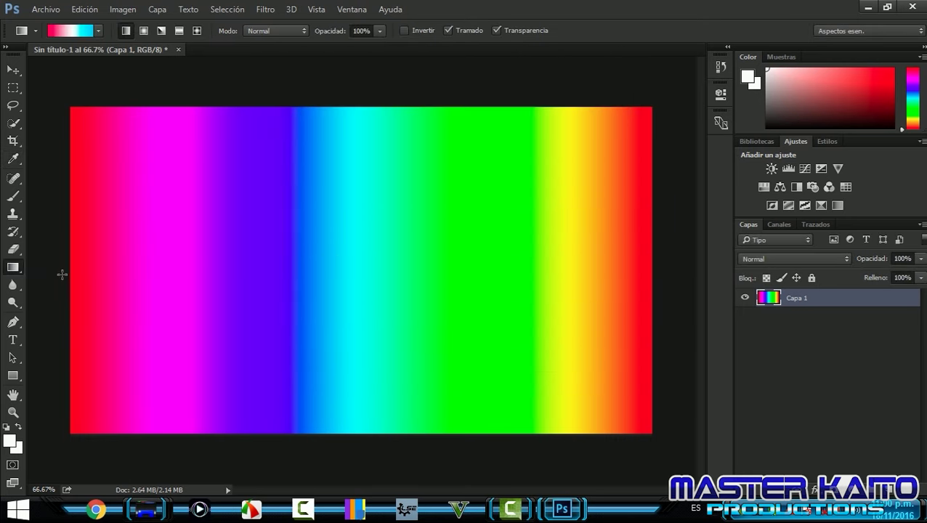
Refill the canvas vertically cyan-to-pink and export it as PNG 'Capa' in Complementos.
{"action": "left_click_drag", "start_coordinate": [103, 279], "coordinate": [654, 268]}
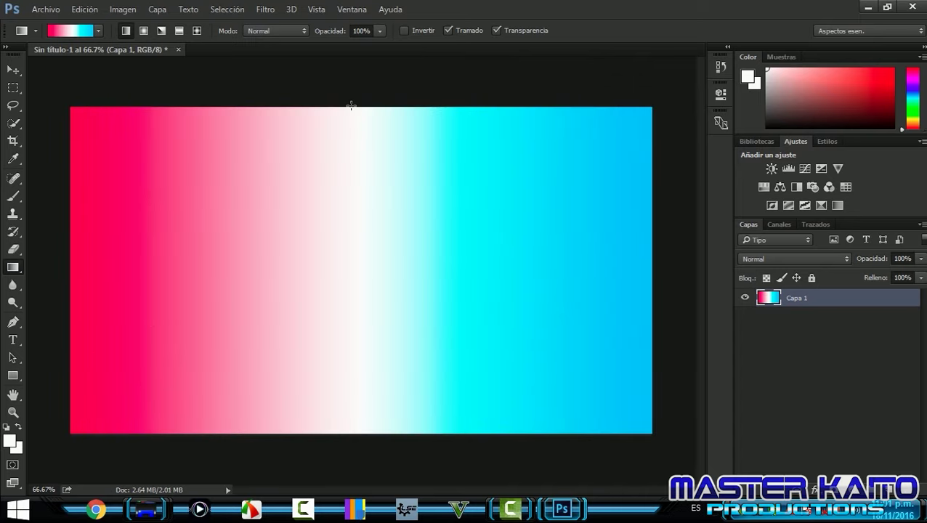
{"action": "left_click_drag", "start_coordinate": [361, 437], "coordinate": [361, 107]}
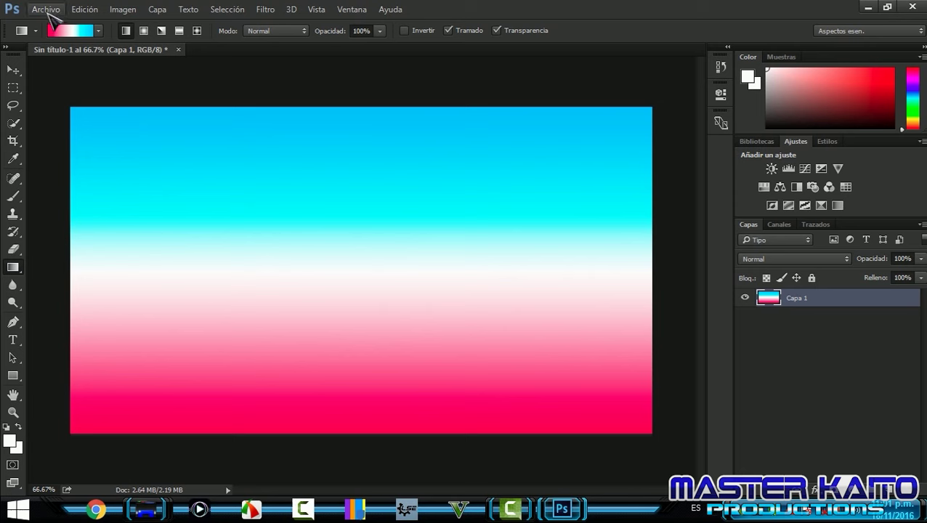
{"action": "left_click", "coordinate": [46, 10]}
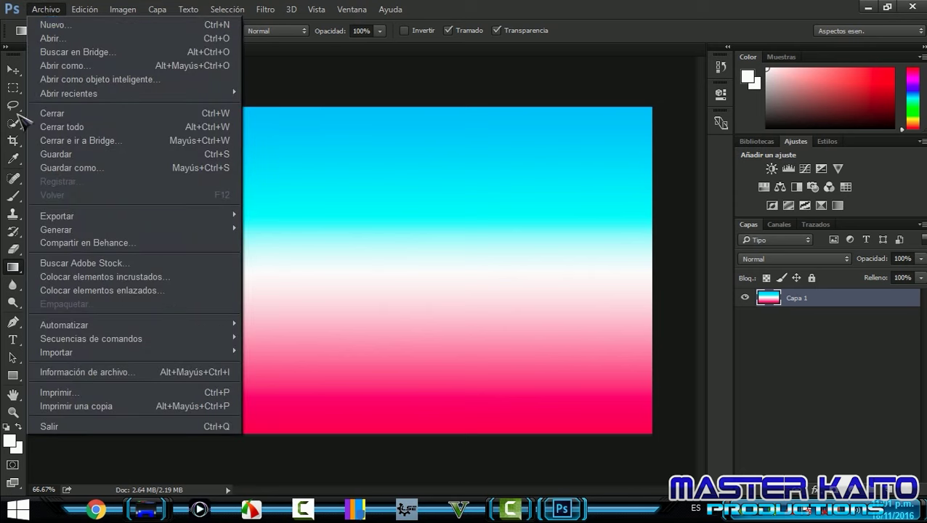
{"action": "mouse_move", "coordinate": [175, 227]}
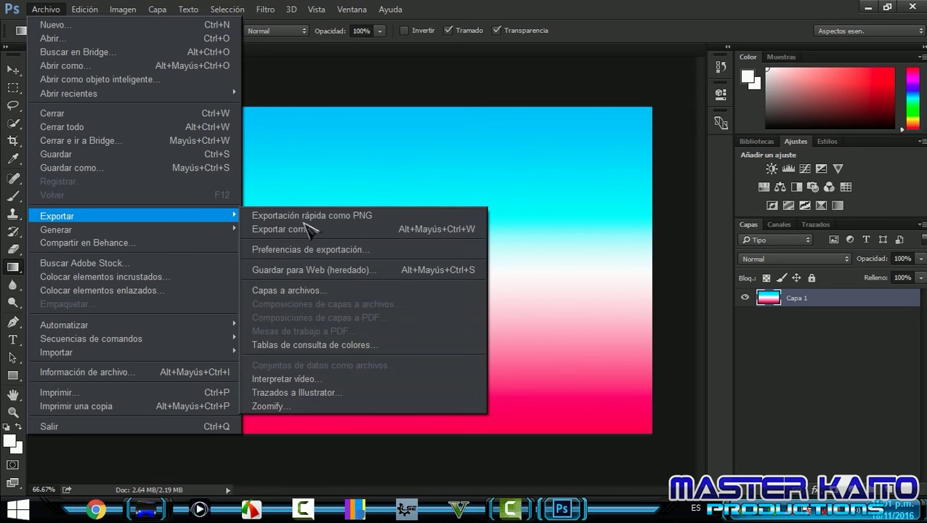
{"action": "left_click", "coordinate": [352, 269]}
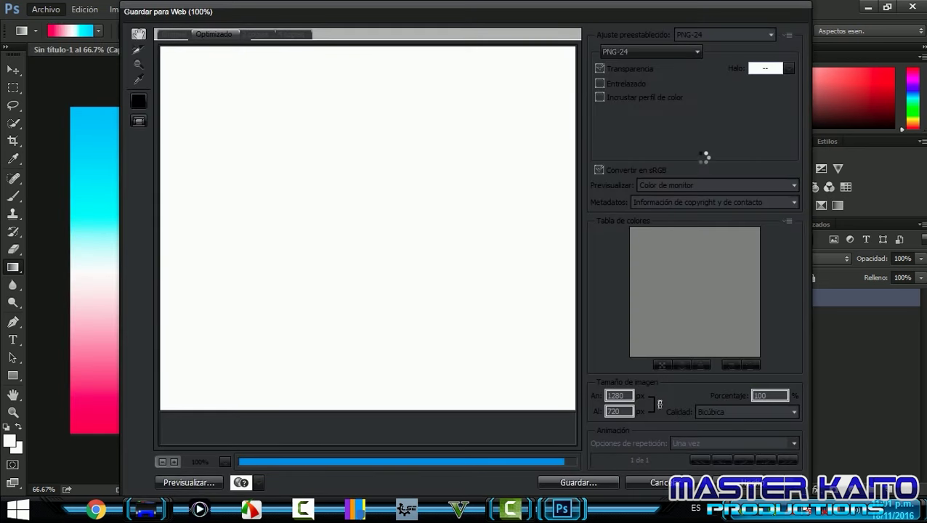
{"action": "left_click", "coordinate": [579, 483]}
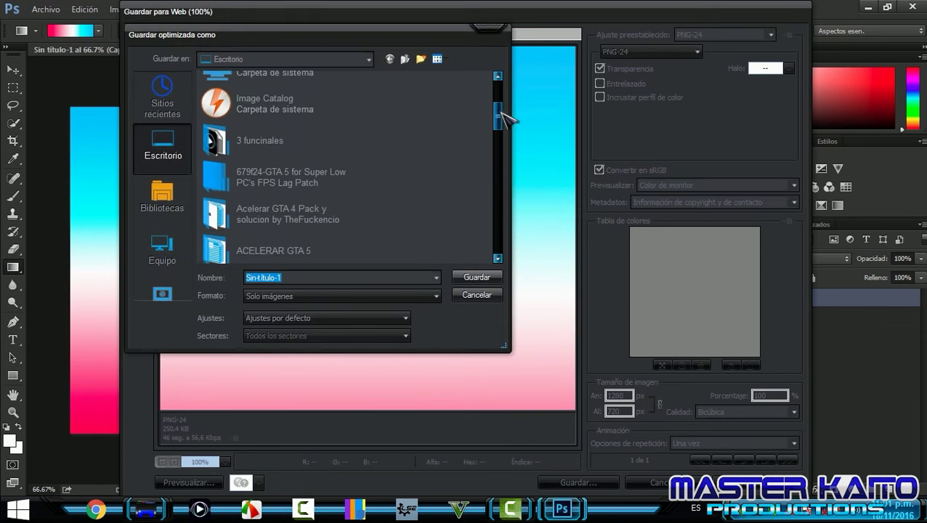
{"action": "double_click", "coordinate": [300, 176]}
{"action": "type", "text": "Capa"}
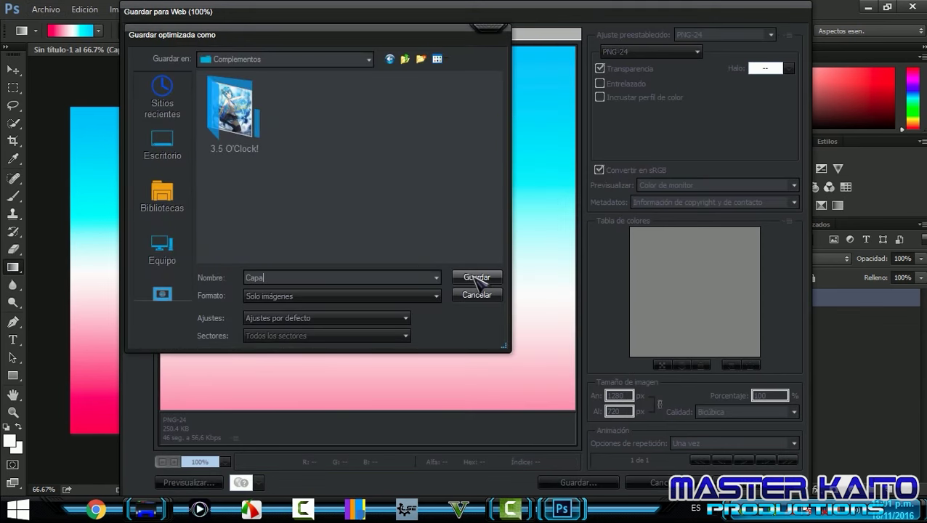
{"action": "left_click", "coordinate": [477, 277]}
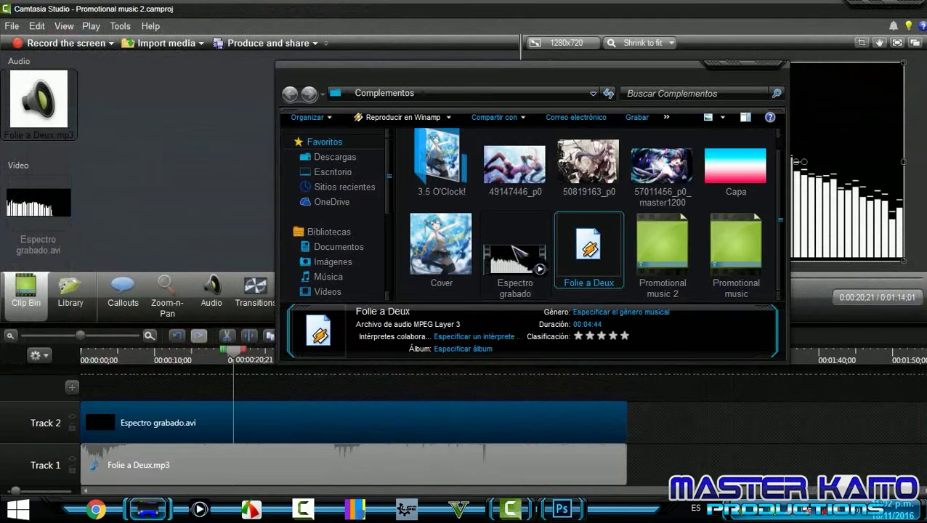
Import Capa.png, move the spectrum video to Track 3, and lay Capa.png on Track 2.
{"action": "left_click_drag", "start_coordinate": [754, 173], "coordinate": [138, 129]}
{"action": "left_click", "coordinate": [138, 129]}
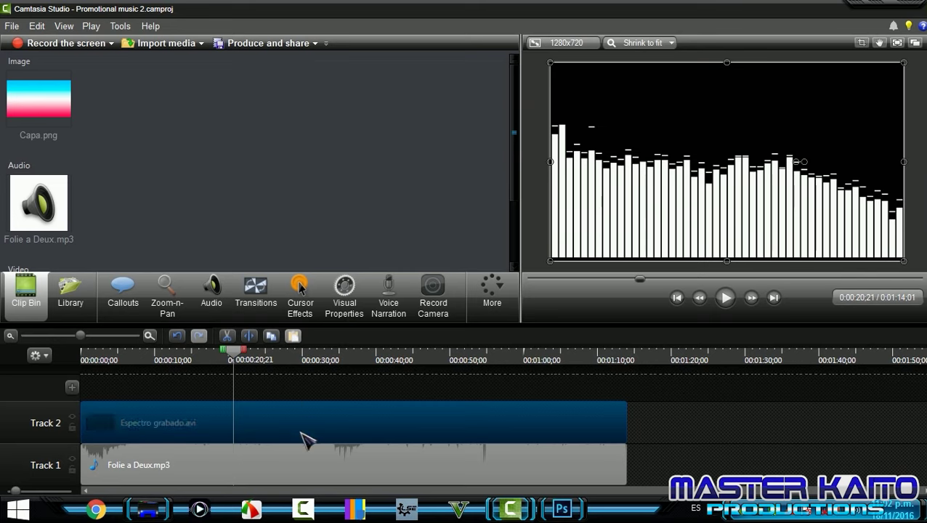
{"action": "left_click_drag", "start_coordinate": [304, 405], "coordinate": [304, 399]}
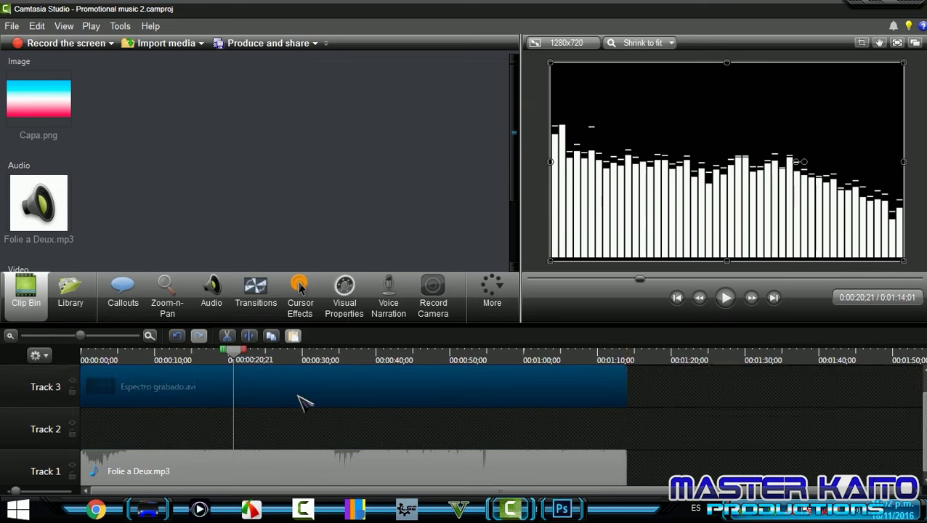
{"action": "left_click_drag", "start_coordinate": [69, 109], "coordinate": [178, 287]}
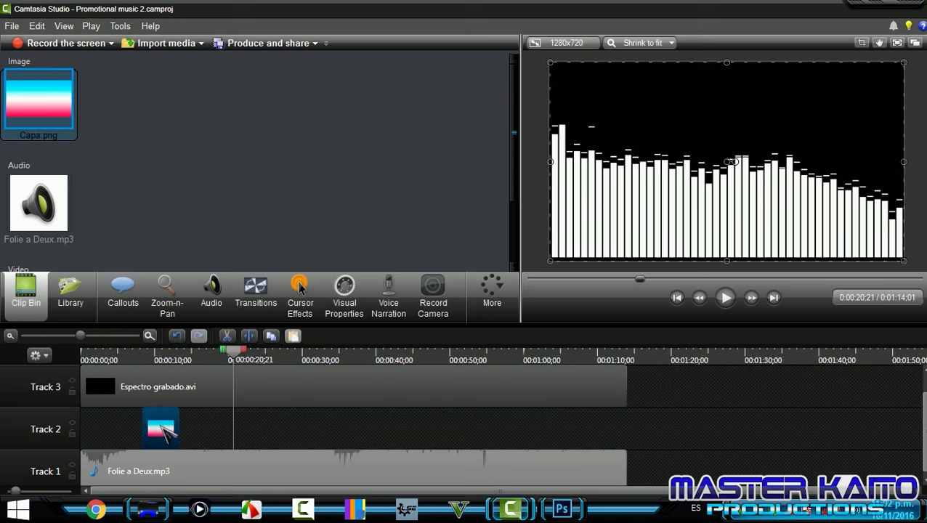
{"action": "mouse_move", "coordinate": [145, 429]}
{"action": "left_mouse_down"}
{"action": "mouse_move", "coordinate": [97, 436]}
{"action": "mouse_move", "coordinate": [625, 417]}
{"action": "left_mouse_up"}
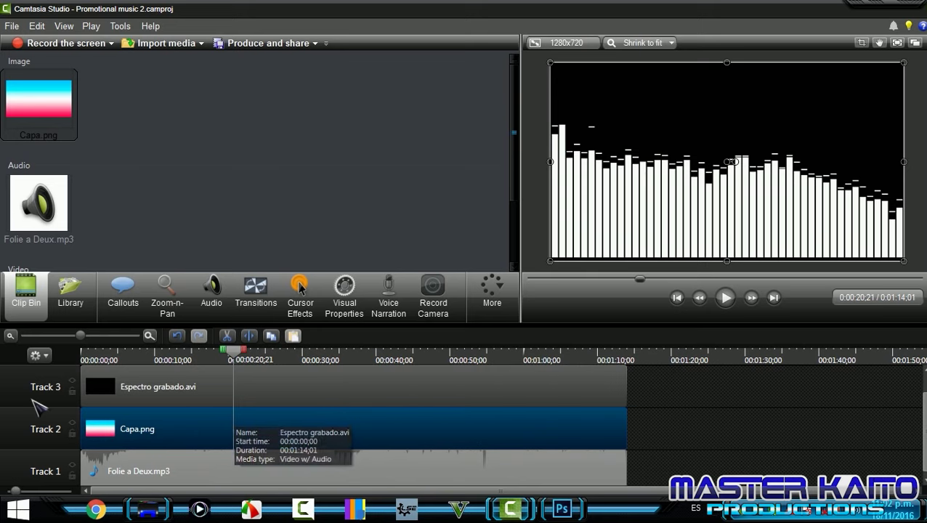
{"action": "left_click", "coordinate": [72, 382]}
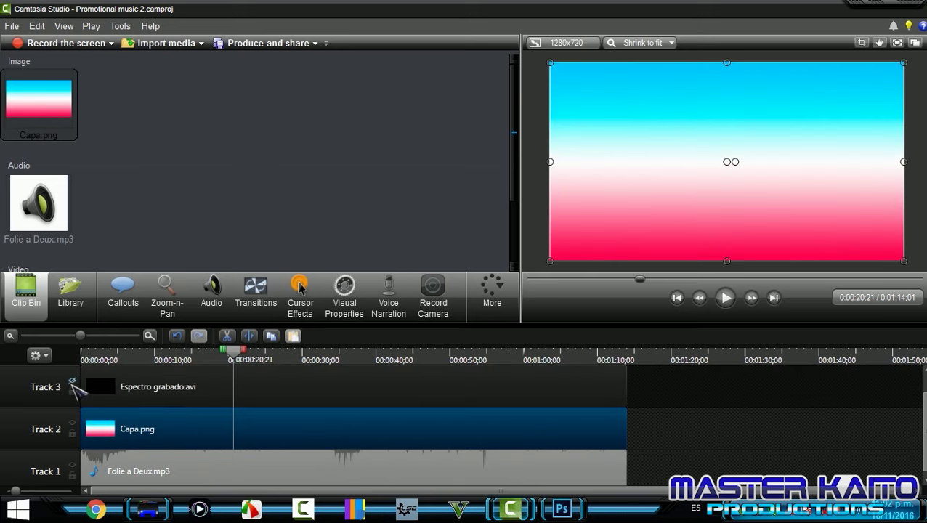
{"action": "left_click", "coordinate": [72, 383]}
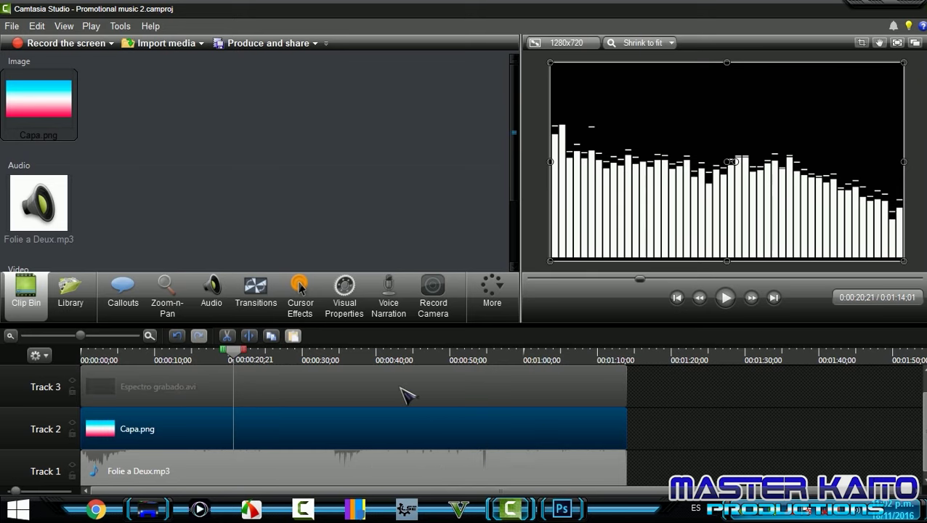
{"action": "left_click", "coordinate": [405, 393]}
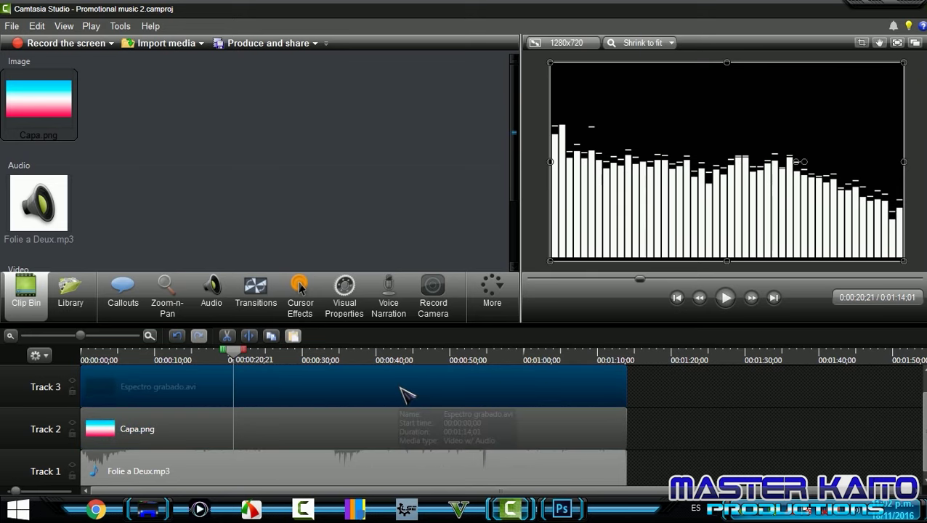
Give the spectrum clip an inverted Remove a color effect on black so its bars show the gradient.
{"action": "left_click", "coordinate": [350, 307]}
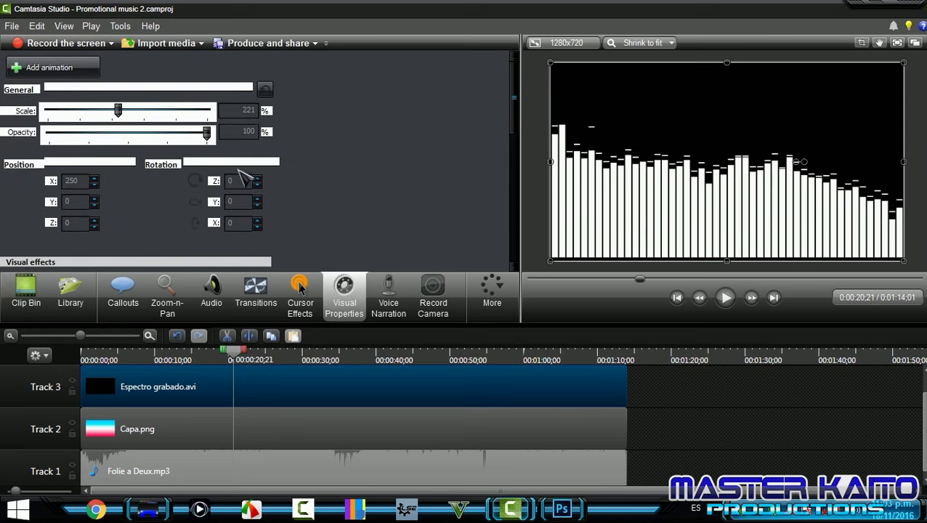
{"action": "left_click_drag", "start_coordinate": [515, 116], "coordinate": [517, 182]}
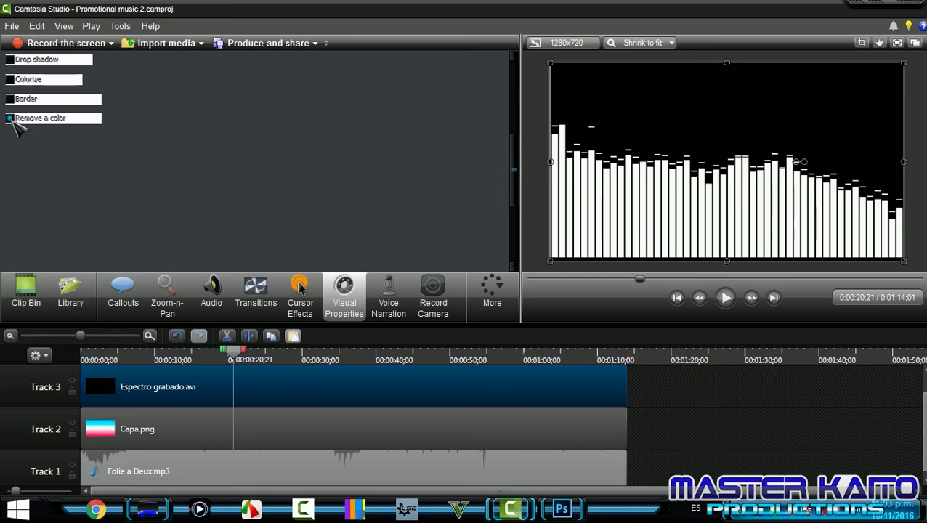
{"action": "left_click", "coordinate": [10, 118]}
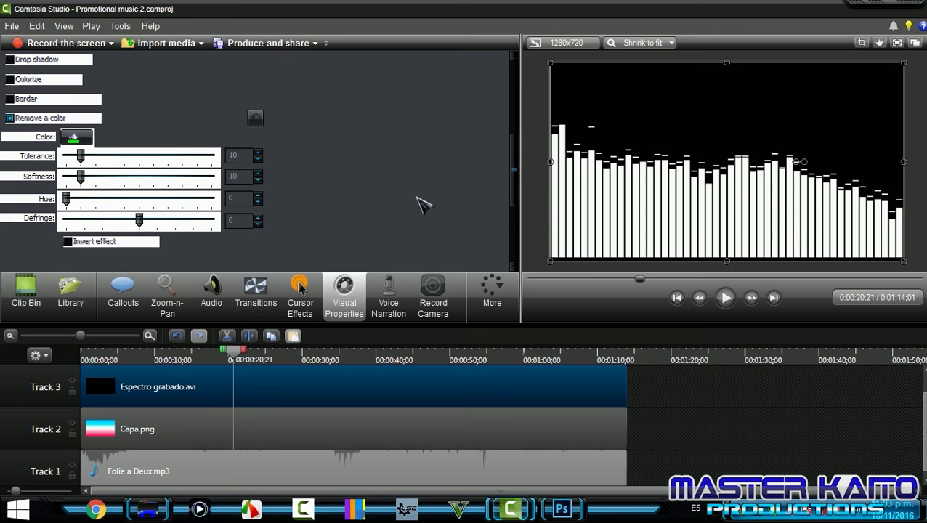
{"action": "left_click", "coordinate": [81, 138]}
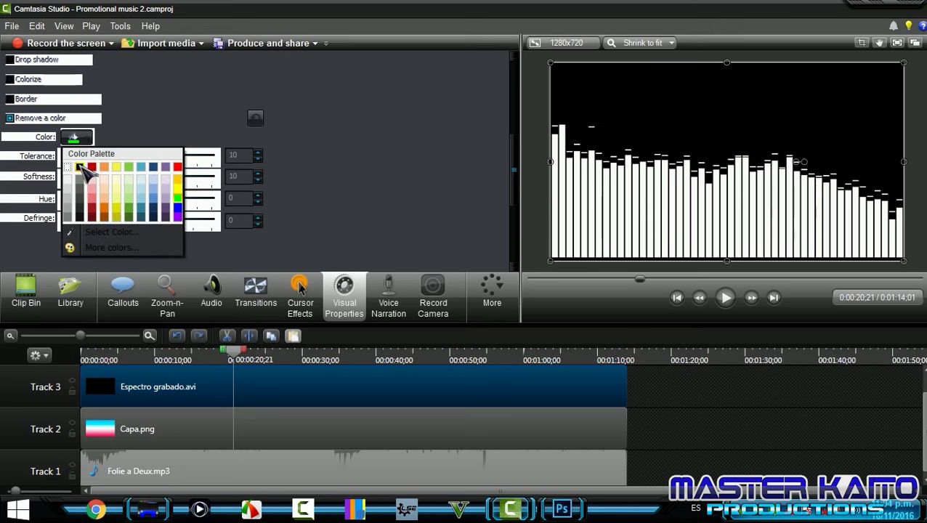
{"action": "left_click", "coordinate": [80, 168]}
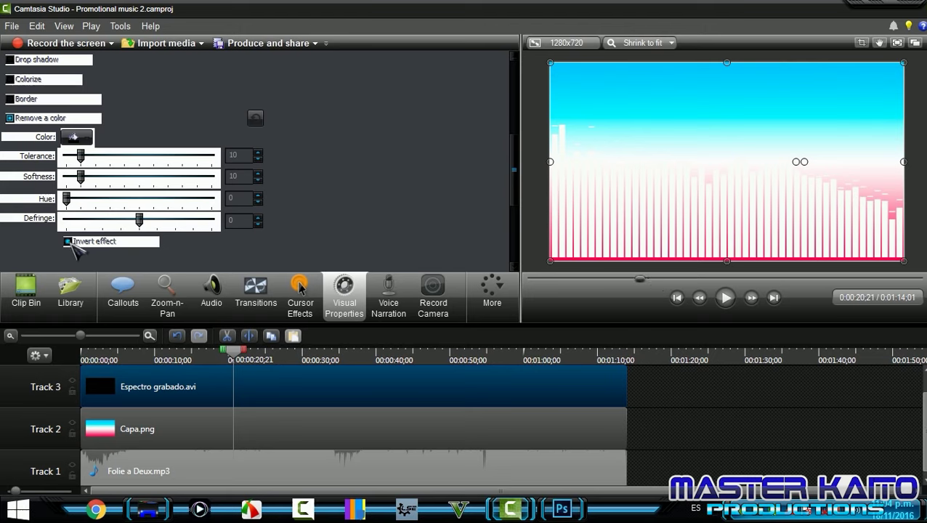
{"action": "left_click", "coordinate": [67, 241]}
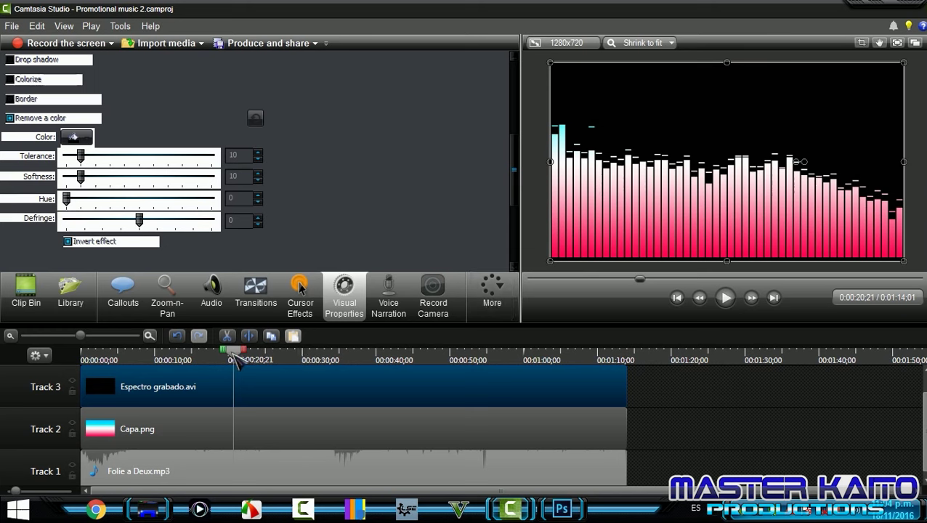
{"action": "mouse_move", "coordinate": [236, 358]}
{"action": "left_mouse_down"}
{"action": "mouse_move", "coordinate": [261, 361]}
{"action": "mouse_move", "coordinate": [343, 329]}
{"action": "mouse_move", "coordinate": [174, 356]}
{"action": "left_mouse_up"}
{"action": "left_click", "coordinate": [262, 429]}
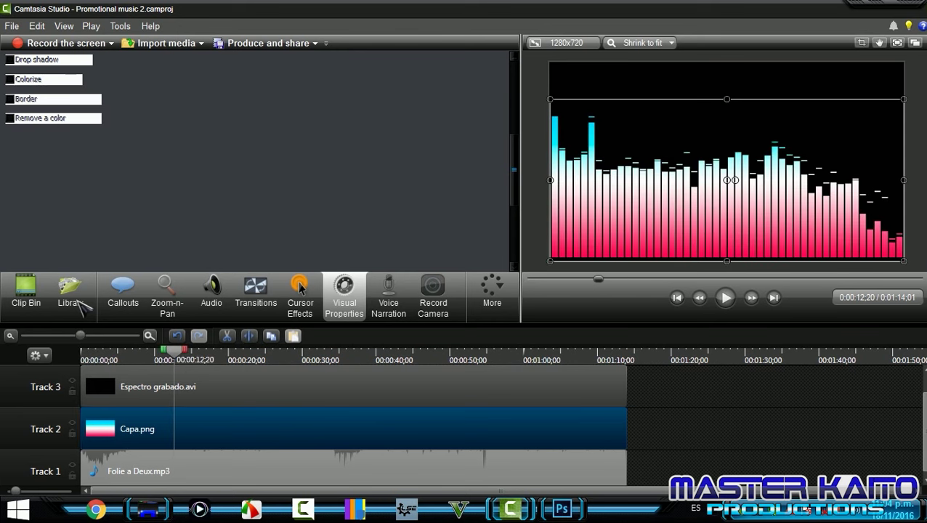
Save the project over the existing Promotional music project file.
{"action": "left_click", "coordinate": [12, 25]}
{"action": "left_click", "coordinate": [45, 125]}
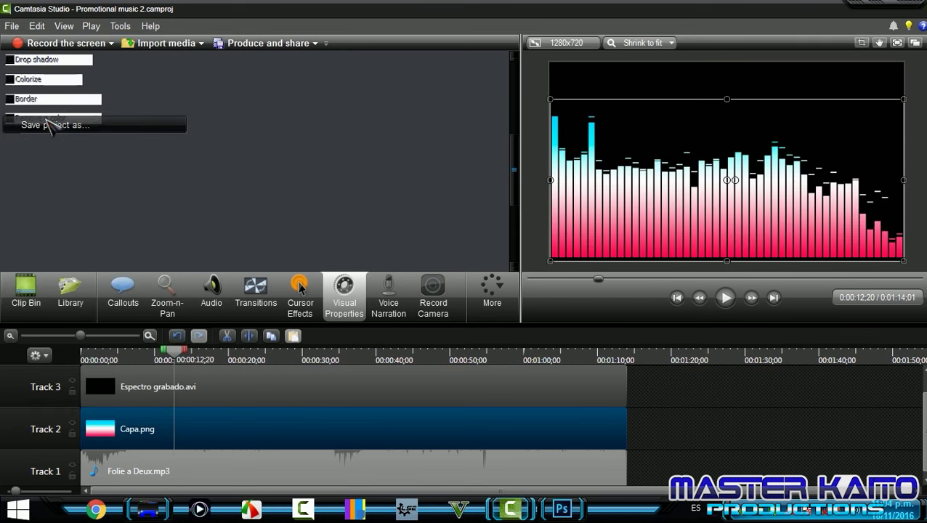
{"action": "left_click", "coordinate": [566, 179]}
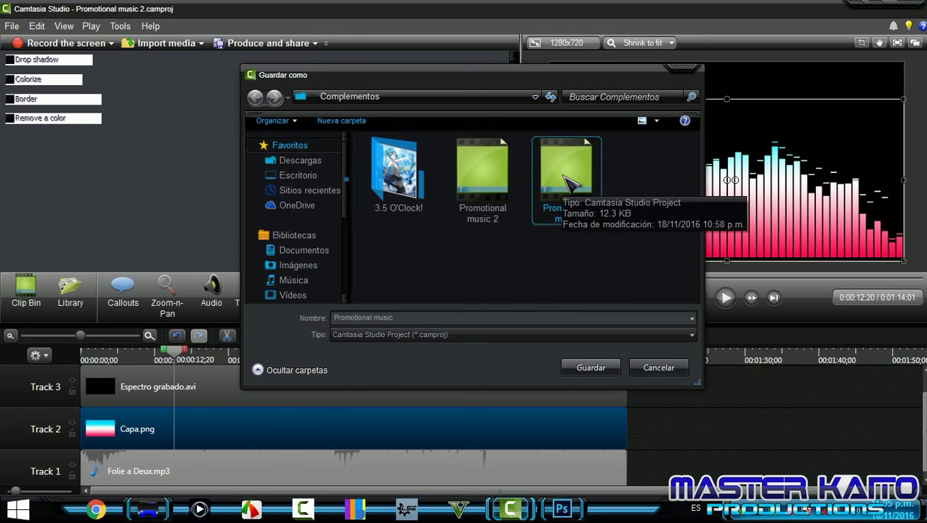
{"action": "double_click", "coordinate": [568, 183]}
{"action": "left_click", "coordinate": [522, 265]}
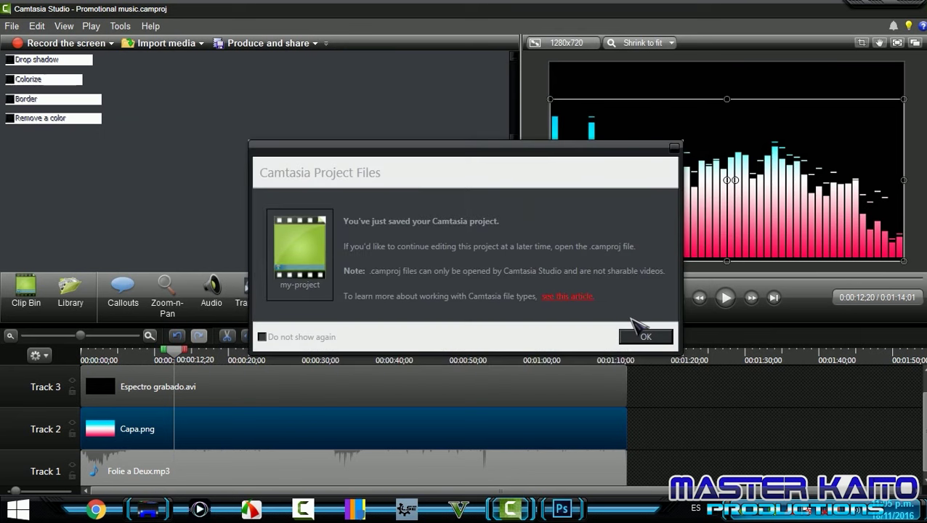
{"action": "left_click", "coordinate": [642, 335]}
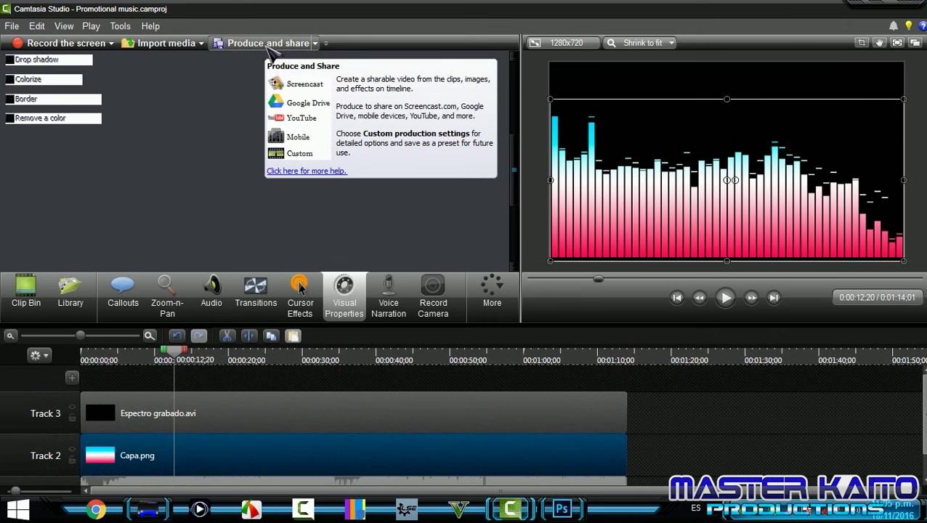
Set up a custom MP4 Smart Player production, keeping the frame rate at 30.
{"action": "left_click", "coordinate": [268, 48]}
{"action": "left_click", "coordinate": [600, 135]}
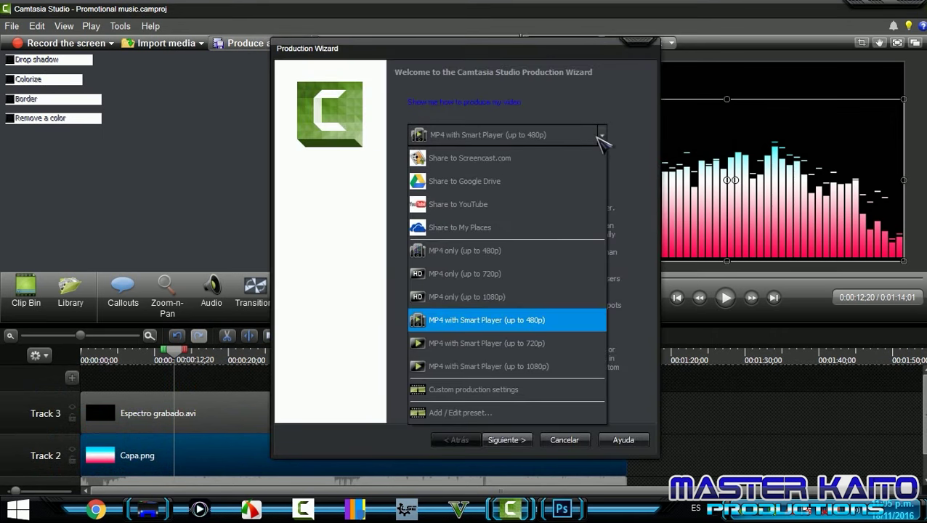
{"action": "left_click", "coordinate": [564, 393]}
{"action": "key", "text": "Return"}
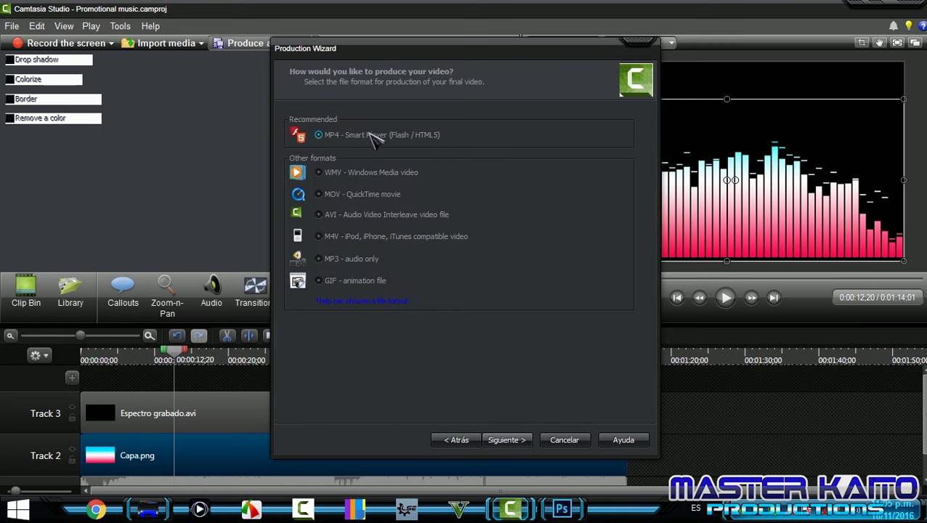
{"action": "left_click", "coordinate": [507, 440]}
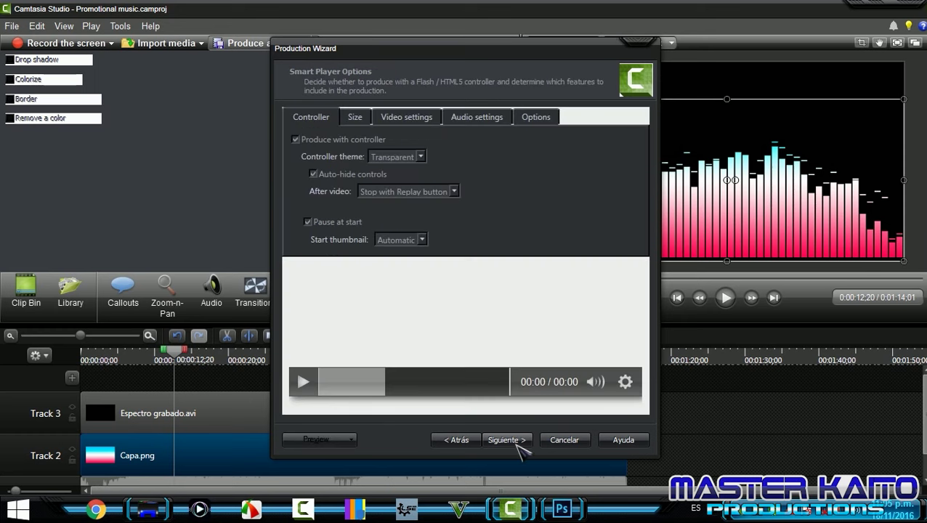
{"action": "left_click", "coordinate": [356, 118]}
{"action": "left_click", "coordinate": [406, 119]}
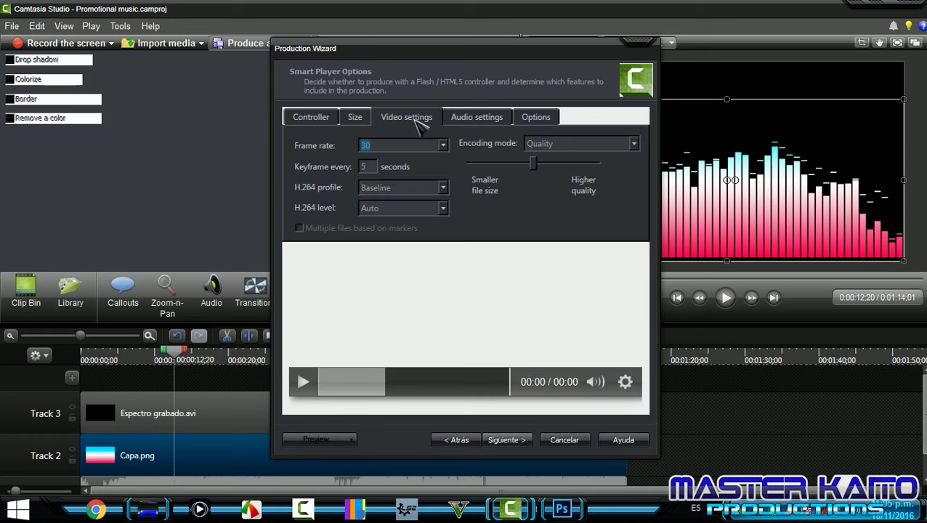
{"action": "left_click", "coordinate": [443, 145]}
{"action": "left_click", "coordinate": [405, 247]}
{"action": "left_click", "coordinate": [488, 125]}
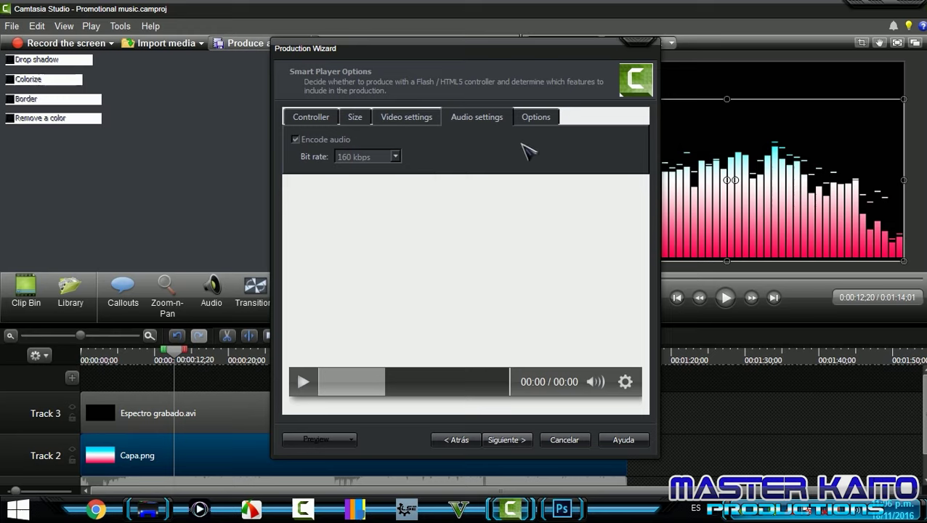
{"action": "left_click", "coordinate": [509, 443]}
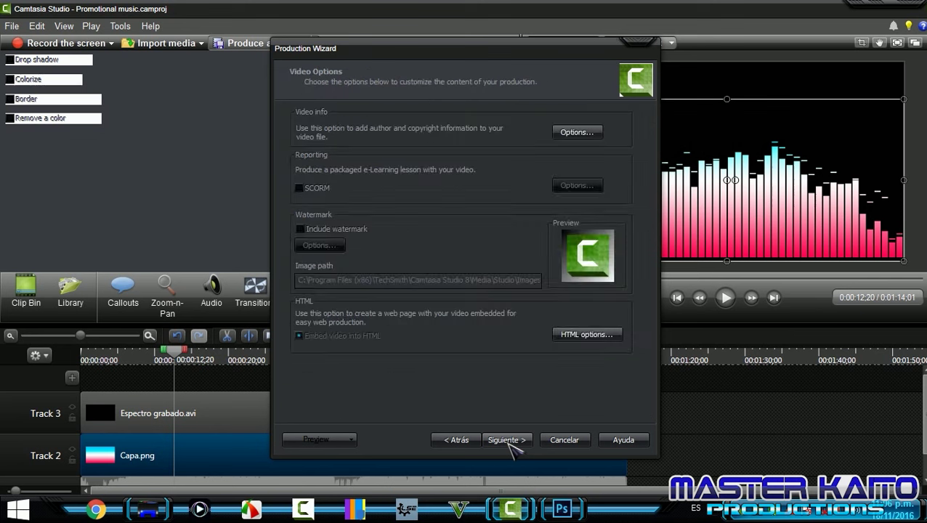
{"action": "left_click", "coordinate": [507, 440]}
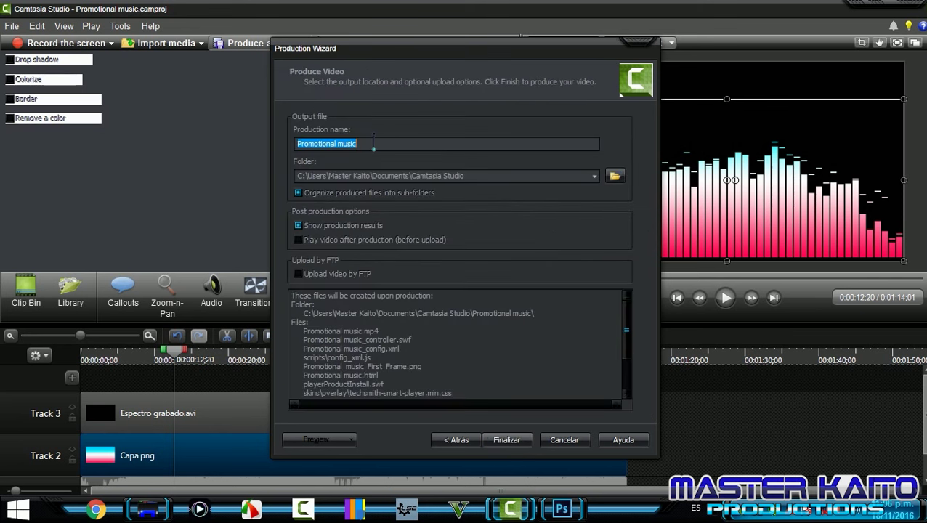
Render the video as Colors EQ and open its output folder.
{"action": "type", "text": "Colors EQ"}
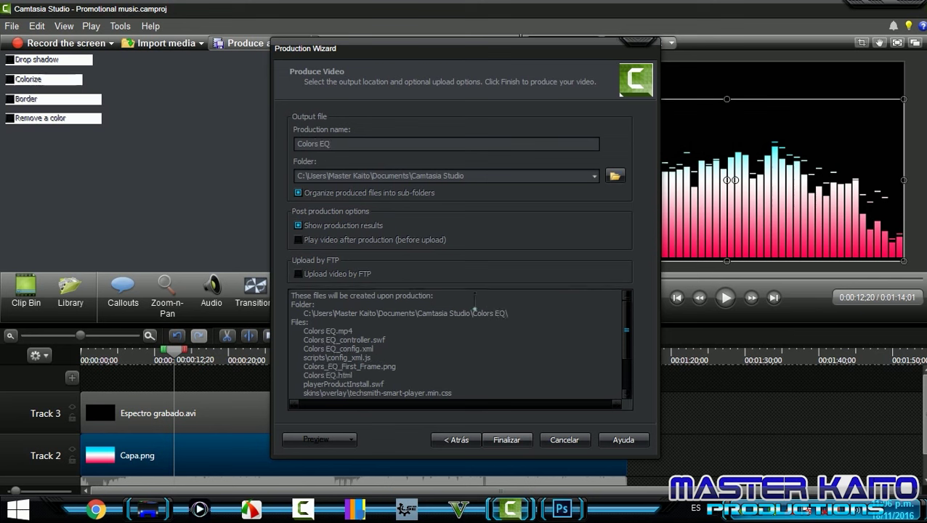
{"action": "left_click", "coordinate": [510, 441]}
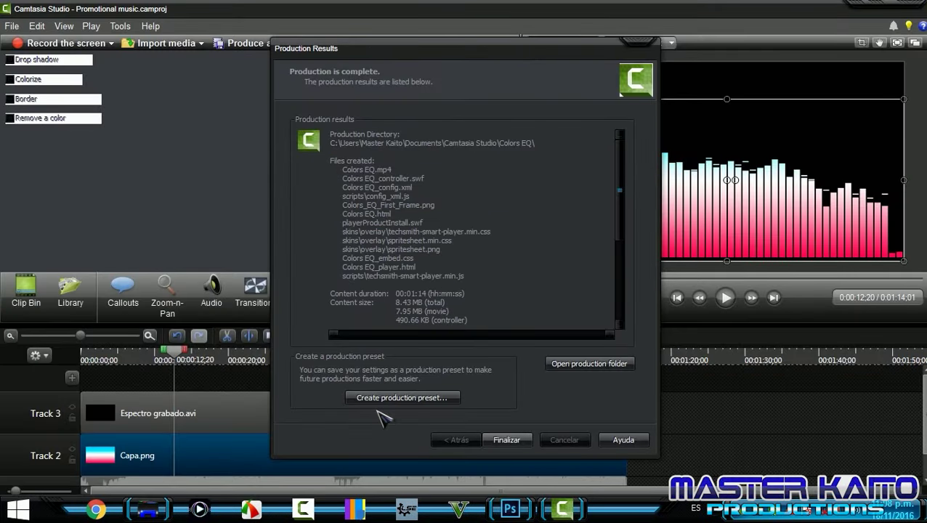
{"action": "left_click", "coordinate": [573, 367]}
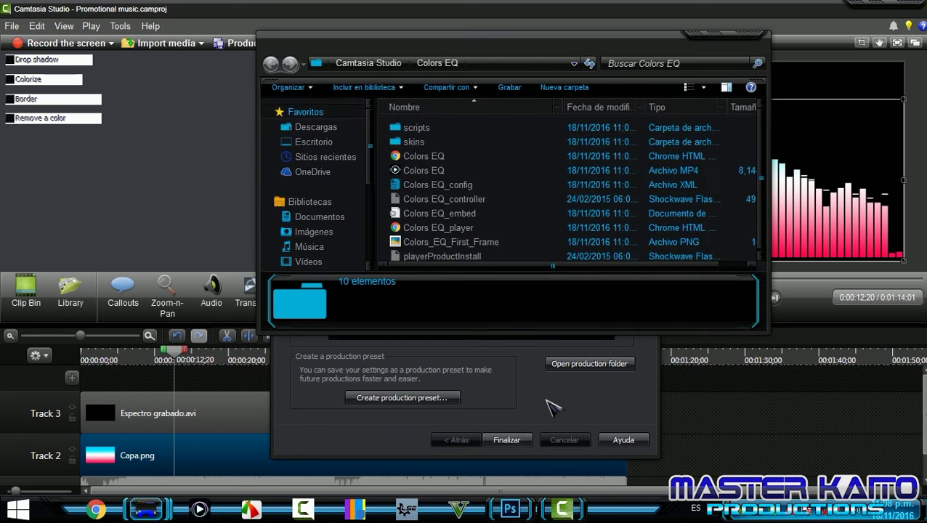
{"action": "left_click", "coordinate": [524, 442]}
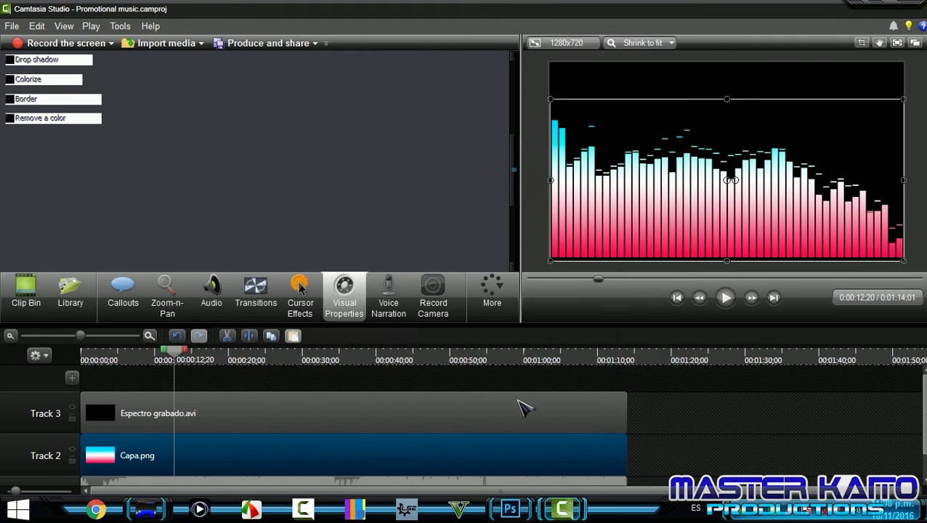
{"action": "left_click", "coordinate": [865, 15]}
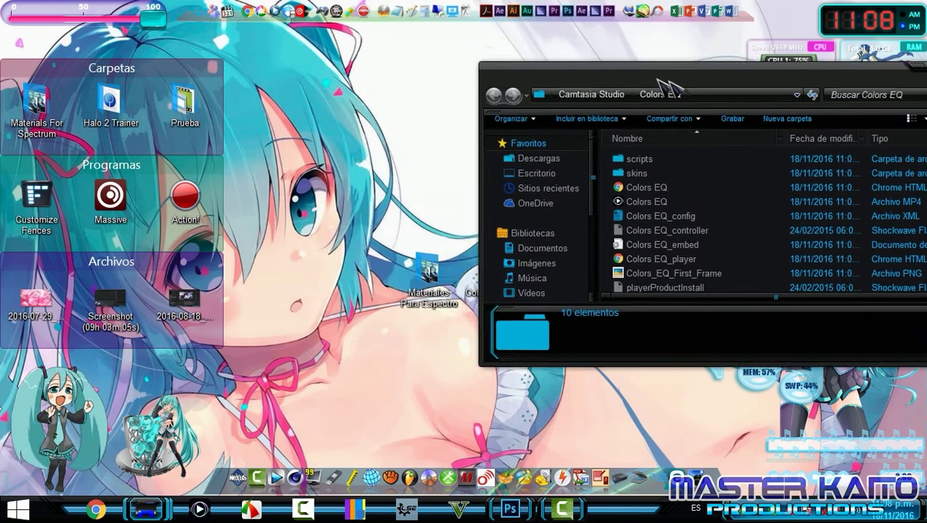
Reopen the Promotional music 2 project and import Colors EQ.mp4 from Complementos into the Clip Bin.
{"action": "left_click_drag", "start_coordinate": [434, 49], "coordinate": [733, 86]}
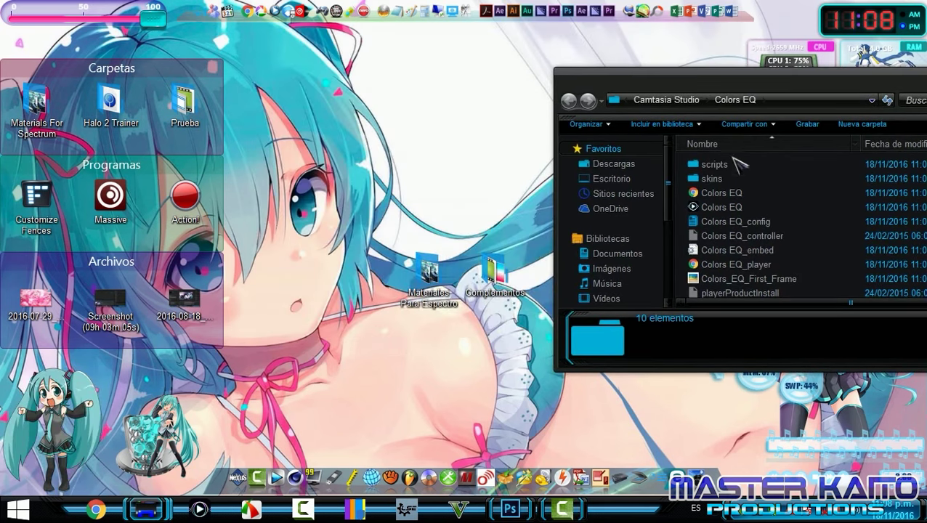
{"action": "left_click_drag", "start_coordinate": [719, 210], "coordinate": [563, 512]}
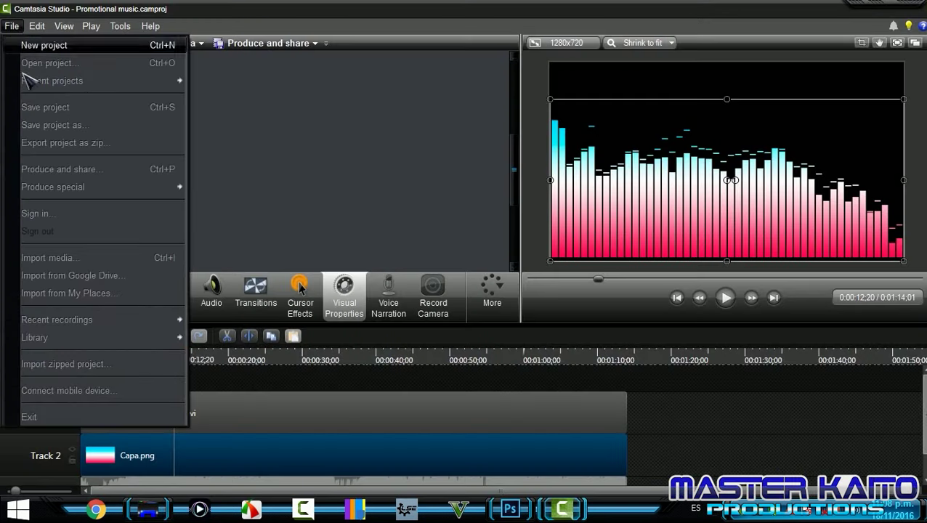
{"action": "mouse_move", "coordinate": [165, 78]}
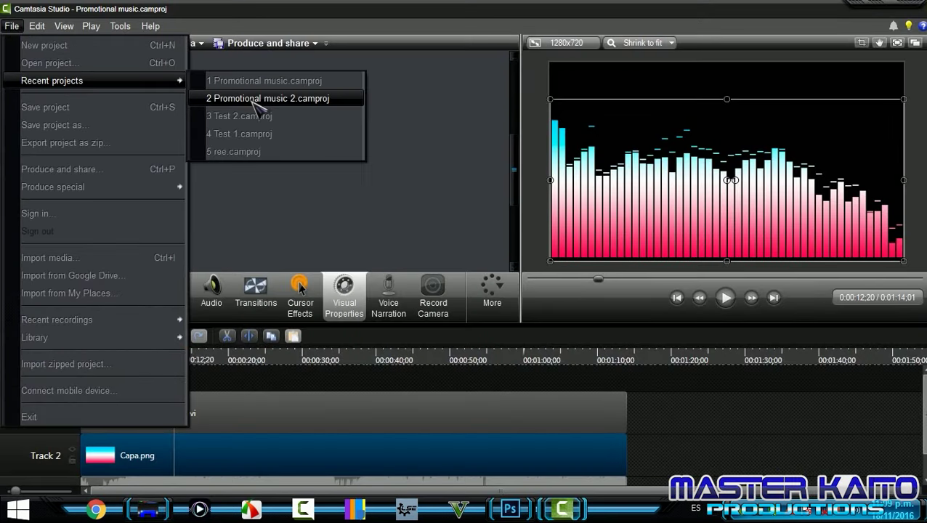
{"action": "left_click", "coordinate": [279, 98]}
{"action": "key", "text": "Return"}
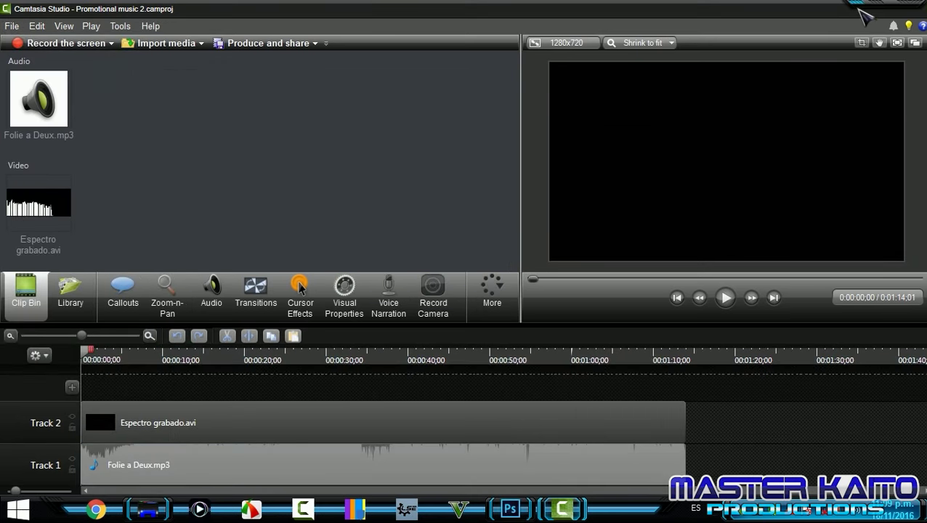
{"action": "left_click", "coordinate": [860, 6]}
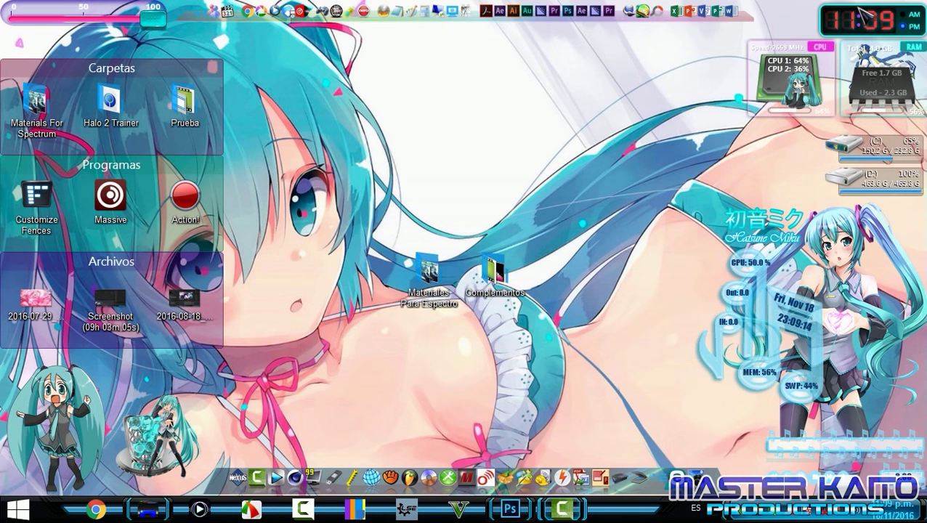
{"action": "double_click", "coordinate": [494, 291]}
{"action": "mouse_move", "coordinate": [447, 168]}
{"action": "left_mouse_down"}
{"action": "mouse_move", "coordinate": [485, 197]}
{"action": "mouse_move", "coordinate": [465, 176]}
{"action": "mouse_move", "coordinate": [574, 511]}
{"action": "mouse_move", "coordinate": [246, 188]}
{"action": "mouse_move", "coordinate": [242, 233]}
{"action": "left_mouse_up"}
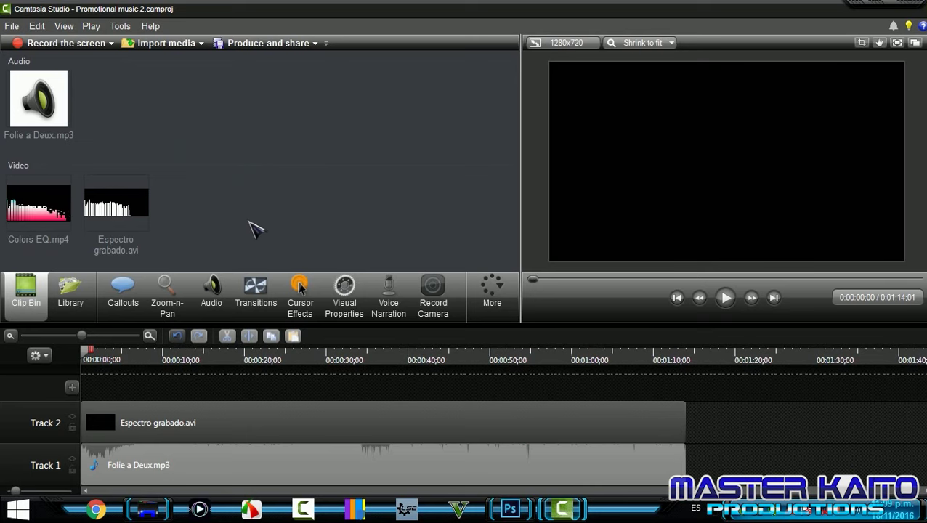
Replace the Espectro grabado.avi clip on the timeline with Colors EQ.mp4 and preview its bars.
{"action": "left_click", "coordinate": [127, 210]}
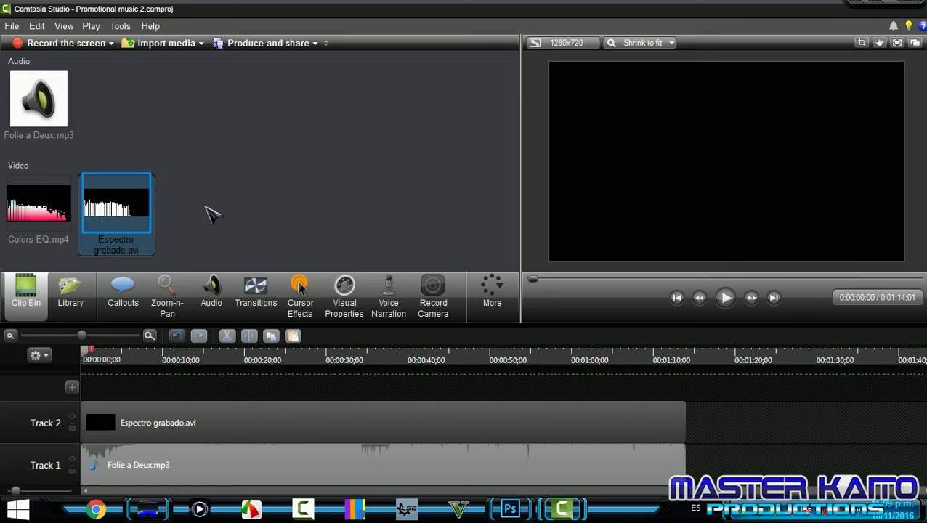
{"action": "left_click", "coordinate": [249, 429]}
{"action": "key", "text": "Delete"}
{"action": "mouse_move", "coordinate": [43, 211]}
{"action": "left_mouse_down"}
{"action": "mouse_move", "coordinate": [144, 435]}
{"action": "mouse_move", "coordinate": [167, 431]}
{"action": "left_mouse_up"}
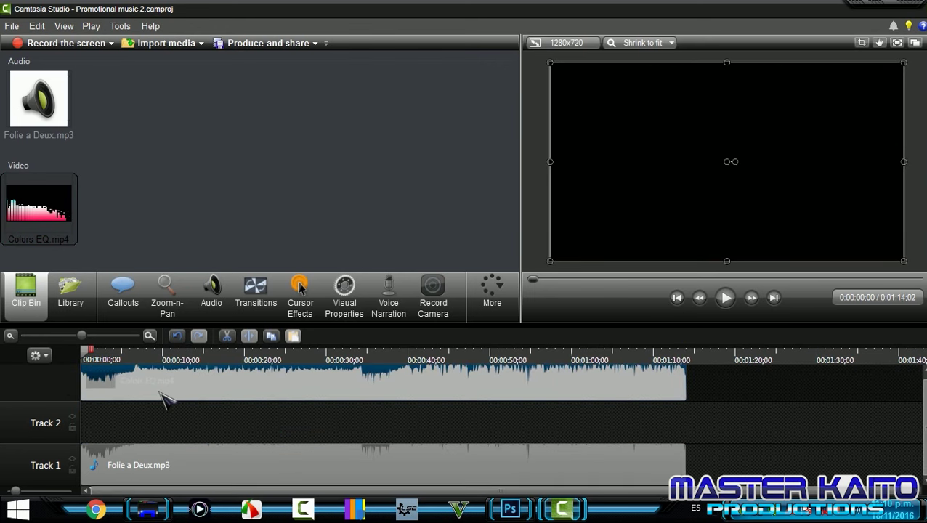
{"action": "mouse_move", "coordinate": [88, 352]}
{"action": "left_mouse_down"}
{"action": "mouse_move", "coordinate": [125, 351]}
{"action": "mouse_move", "coordinate": [82, 358]}
{"action": "left_mouse_up"}
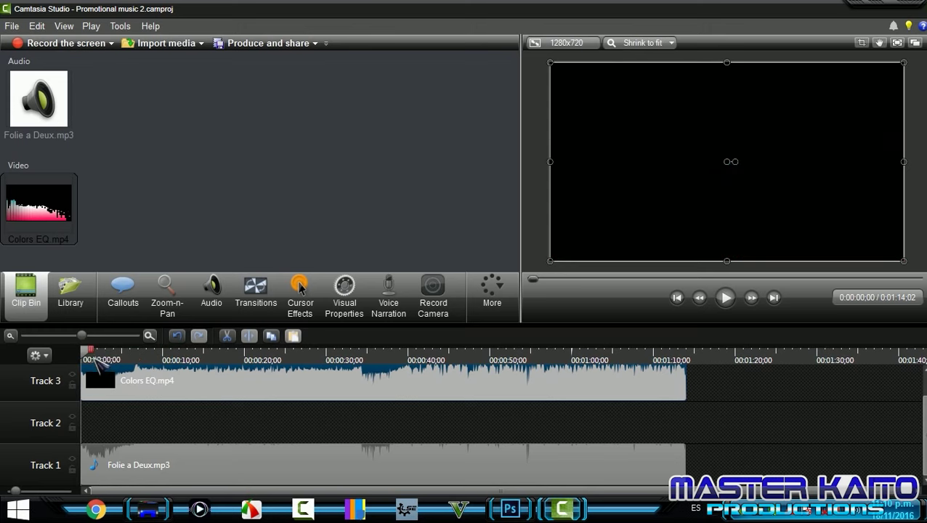
{"action": "left_click", "coordinate": [95, 358]}
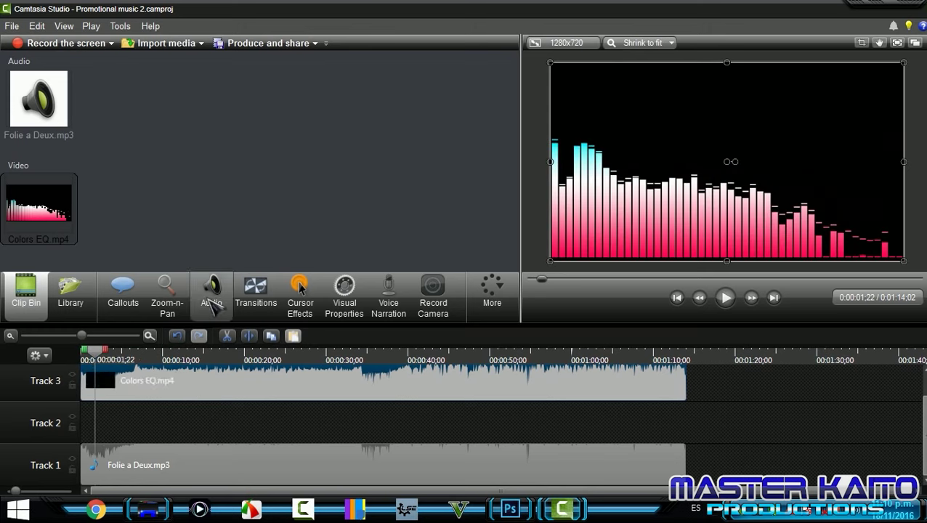
{"action": "scroll", "coordinate": [912, 376], "scroll_direction": "up", "scroll_amount": 1}
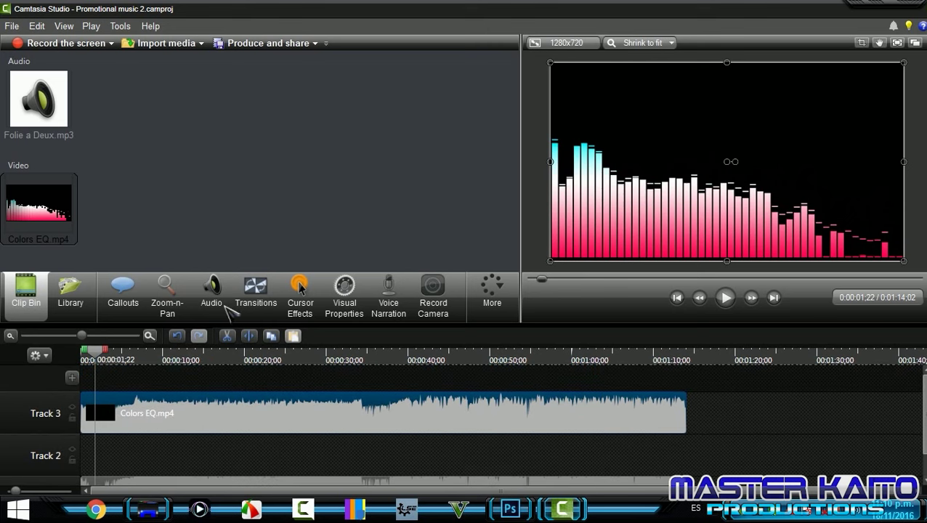
{"action": "left_click", "coordinate": [213, 293]}
Import 57011456_p0_master1200.jpg and stretch it on Track 2 to 0:01:14:02, matching Colors EQ.
{"action": "key", "text": "ctrl+i"}
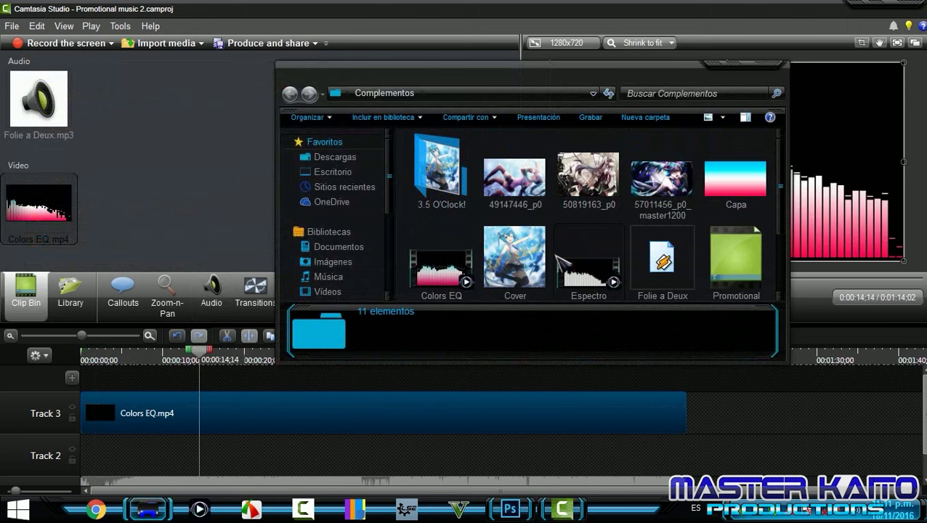
{"action": "mouse_move", "coordinate": [635, 182]}
{"action": "left_mouse_down"}
{"action": "mouse_move", "coordinate": [211, 181]}
{"action": "mouse_move", "coordinate": [182, 171]}
{"action": "left_mouse_up"}
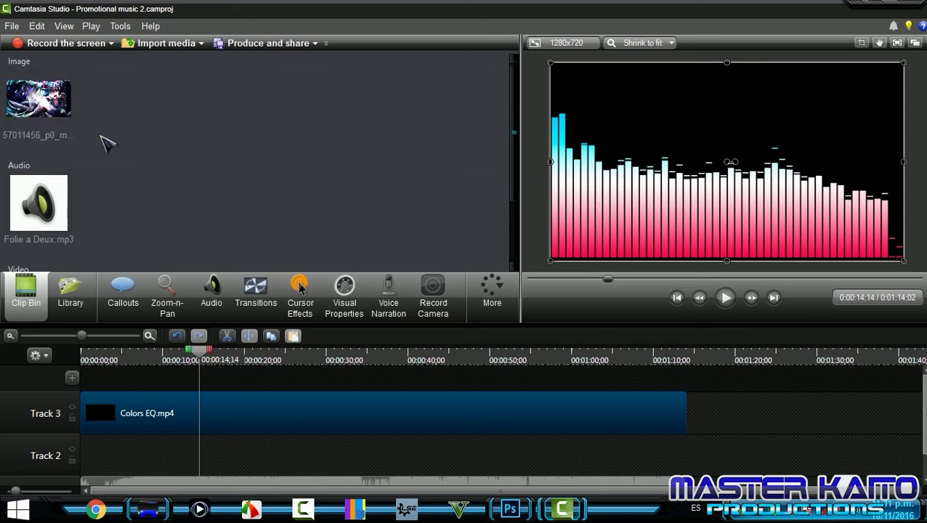
{"action": "left_click_drag", "start_coordinate": [39, 98], "coordinate": [257, 229]}
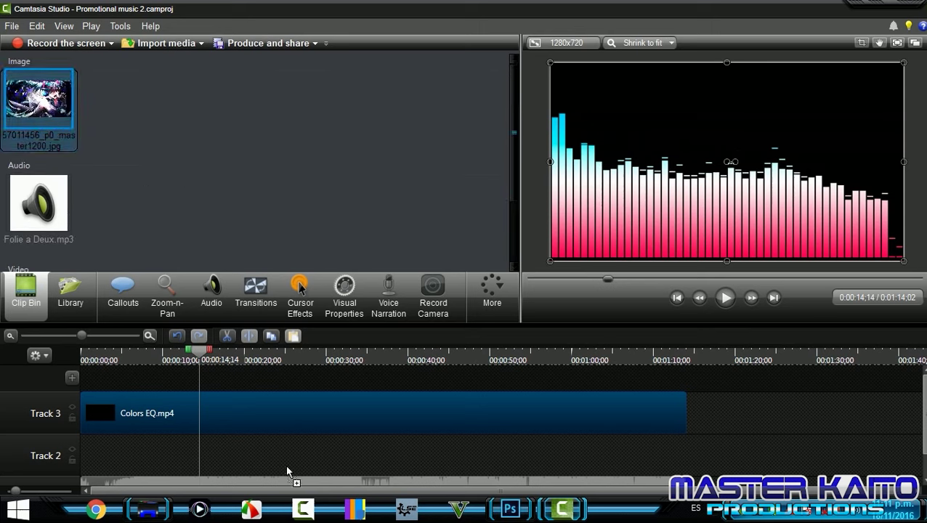
{"action": "left_click_drag", "start_coordinate": [287, 467], "coordinate": [172, 436]}
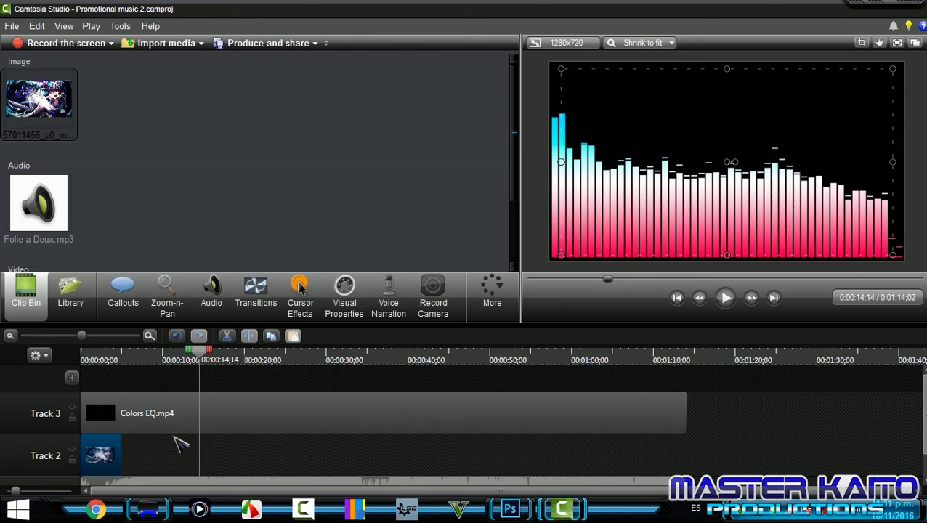
{"action": "left_click_drag", "start_coordinate": [120, 455], "coordinate": [685, 456]}
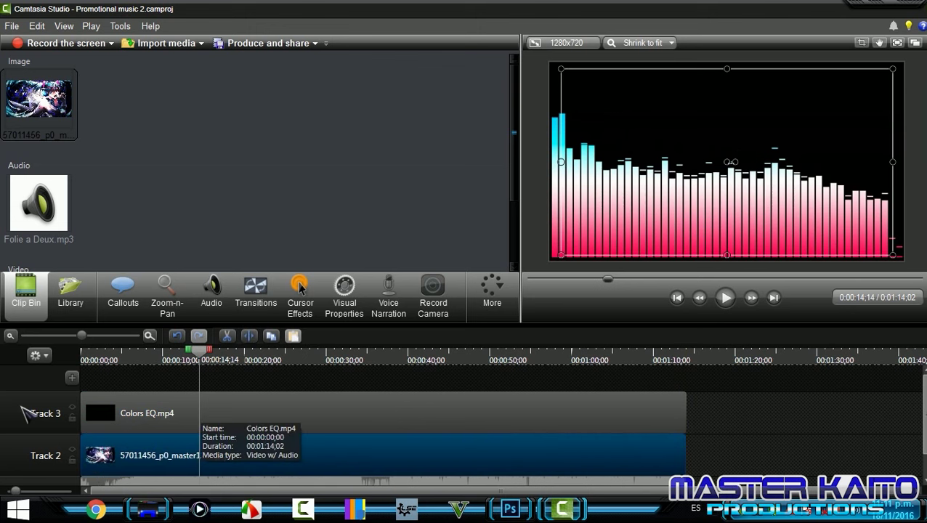
{"action": "left_click", "coordinate": [73, 412]}
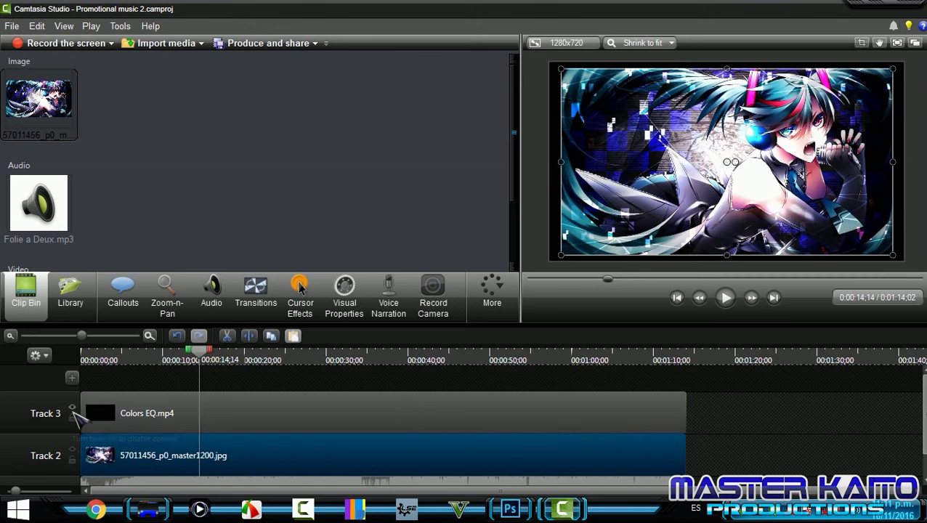
{"action": "scroll", "coordinate": [719, 174], "scroll_direction": "up", "scroll_amount": 4}
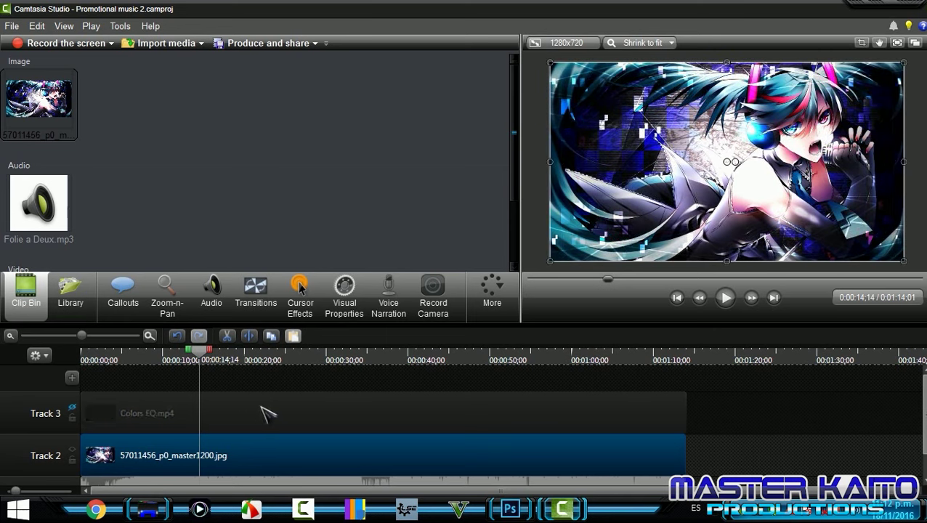
{"action": "left_click", "coordinate": [72, 409]}
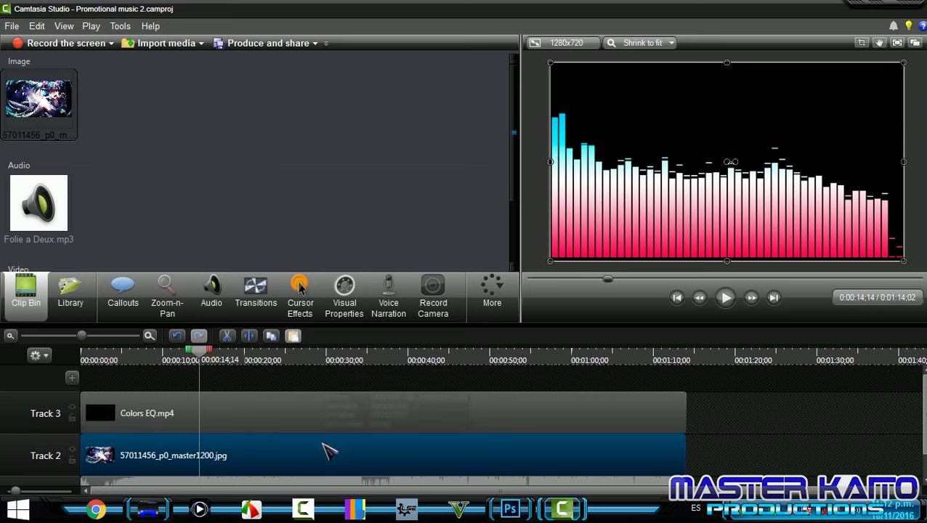
Turn on Remove a color for the Colors EQ clip, pick black, and raise the tolerance.
{"action": "left_click", "coordinate": [304, 427]}
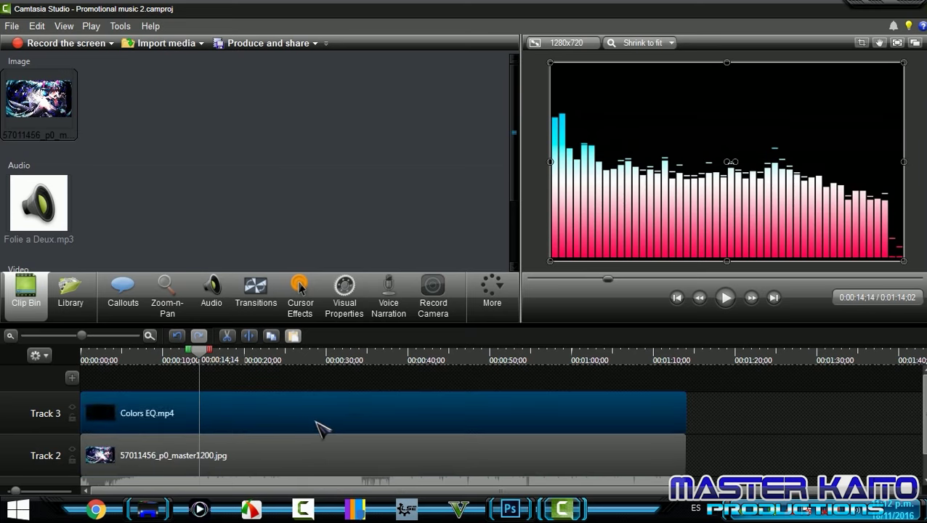
{"action": "left_click", "coordinate": [346, 293]}
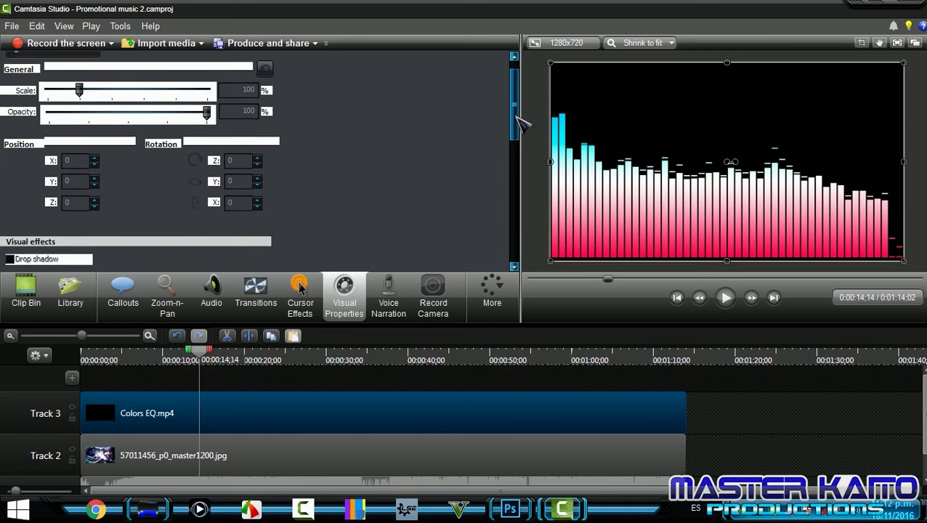
{"action": "left_click_drag", "start_coordinate": [516, 107], "coordinate": [515, 169]}
{"action": "left_click", "coordinate": [32, 127]}
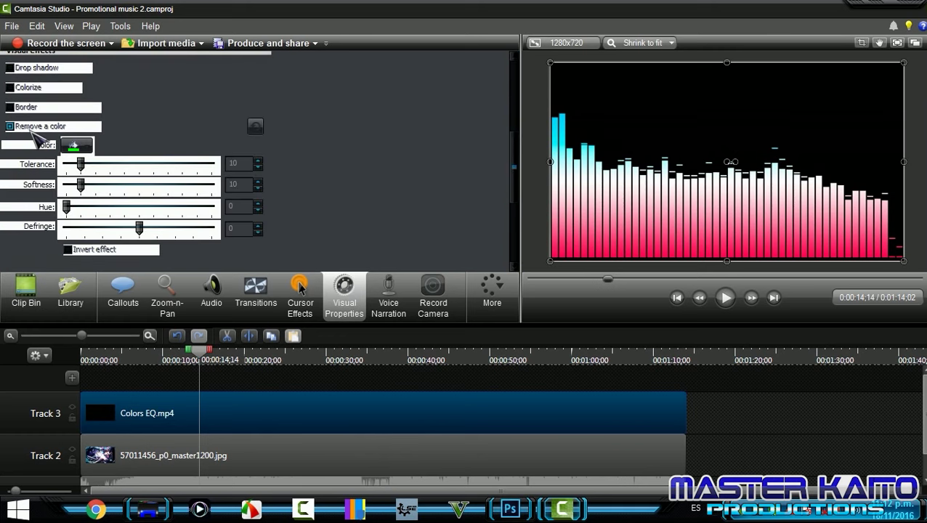
{"action": "left_click", "coordinate": [85, 148]}
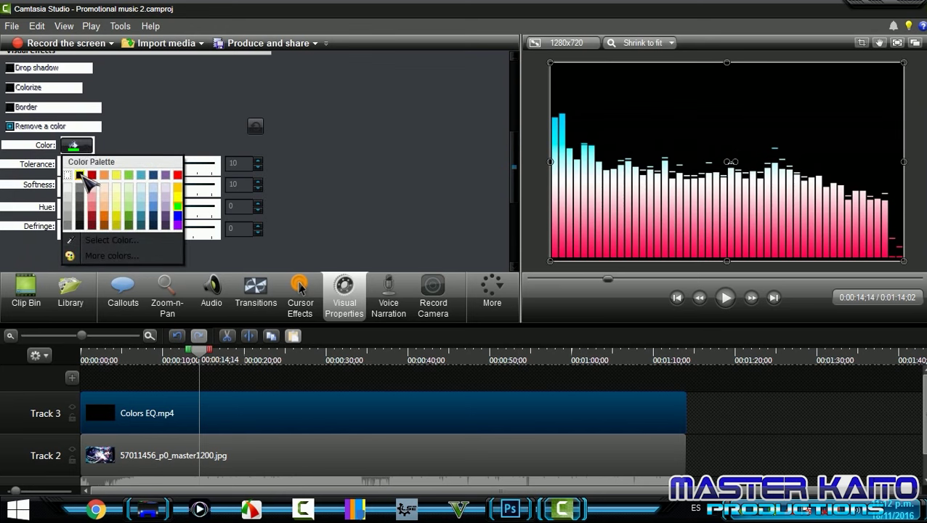
{"action": "left_click", "coordinate": [80, 177]}
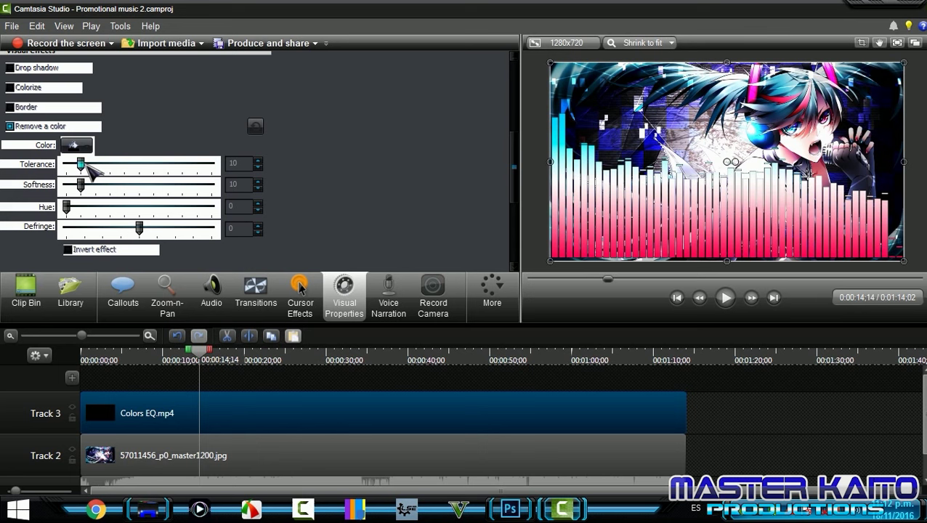
{"action": "left_click_drag", "start_coordinate": [80, 164], "coordinate": [124, 168]}
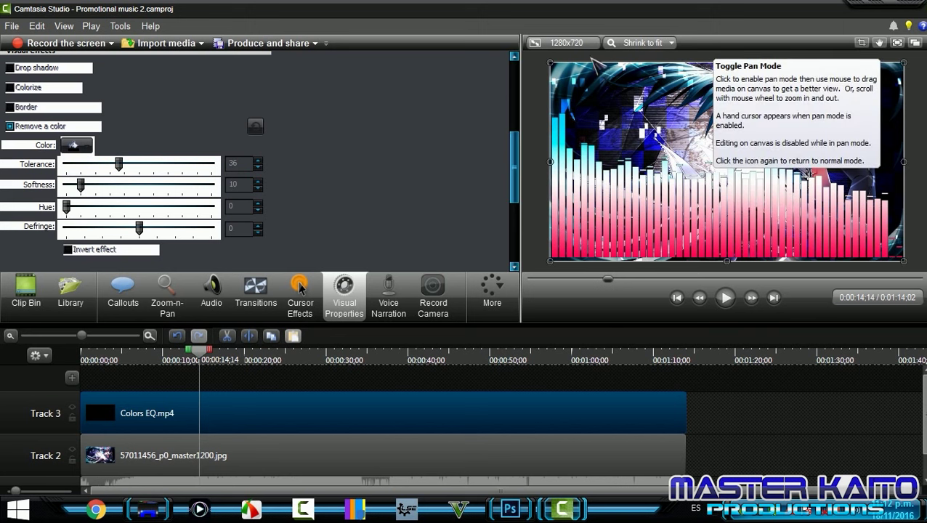
Inspect the keyed bars at 100% zoom, settle the tolerance at 30, then fit the frame.
{"action": "left_click", "coordinate": [637, 44]}
{"action": "left_click", "coordinate": [635, 114]}
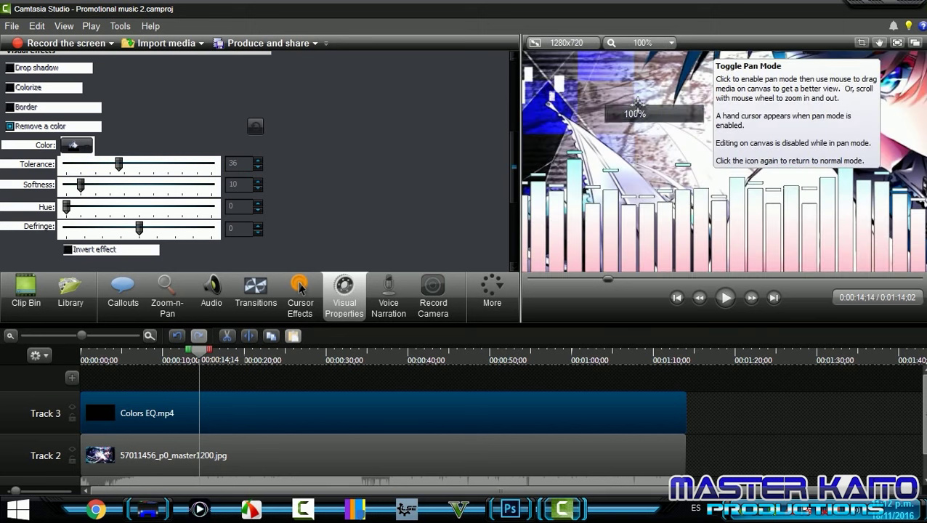
{"action": "left_click", "coordinate": [879, 42]}
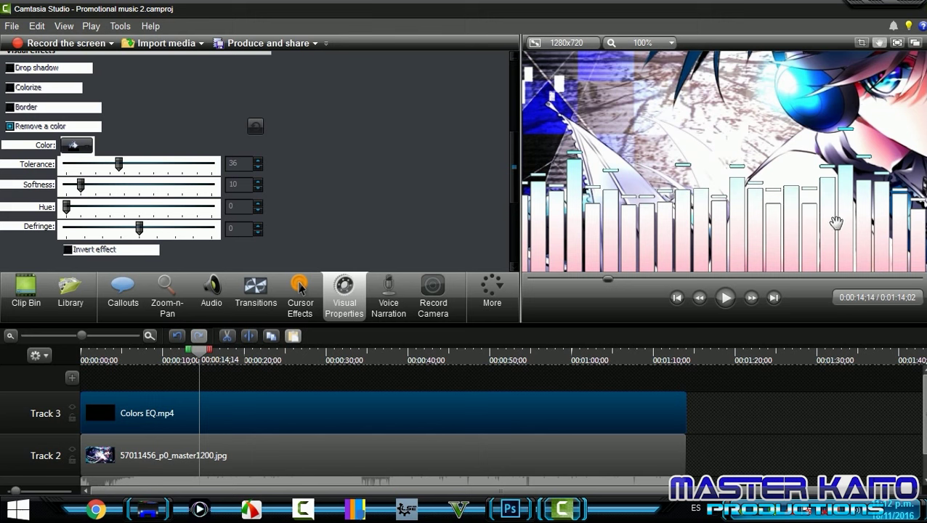
{"action": "left_click_drag", "start_coordinate": [833, 222], "coordinate": [792, 128]}
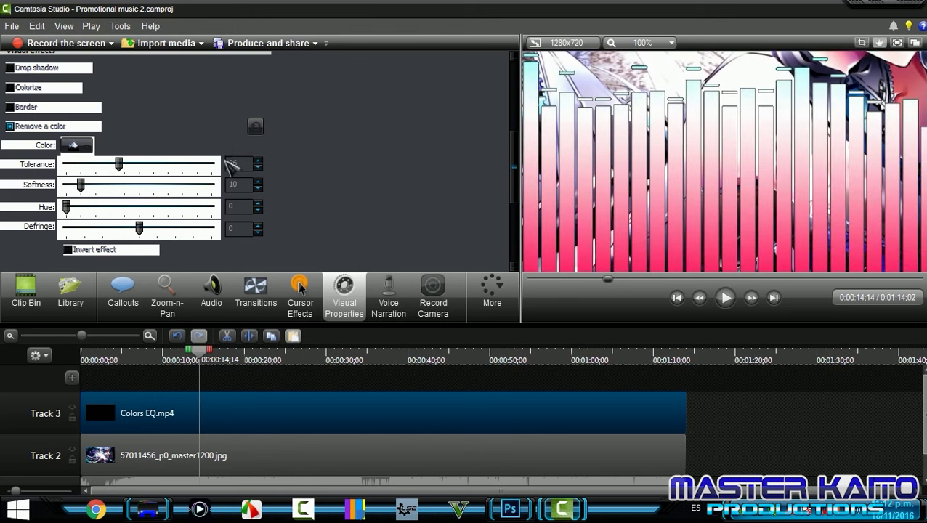
{"action": "mouse_move", "coordinate": [118, 165]}
{"action": "left_mouse_down"}
{"action": "mouse_move", "coordinate": [217, 164]}
{"action": "mouse_move", "coordinate": [81, 165]}
{"action": "mouse_move", "coordinate": [124, 183]}
{"action": "mouse_move", "coordinate": [114, 181]}
{"action": "left_mouse_up"}
{"action": "left_click", "coordinate": [654, 43]}
{"action": "left_click", "coordinate": [632, 58]}
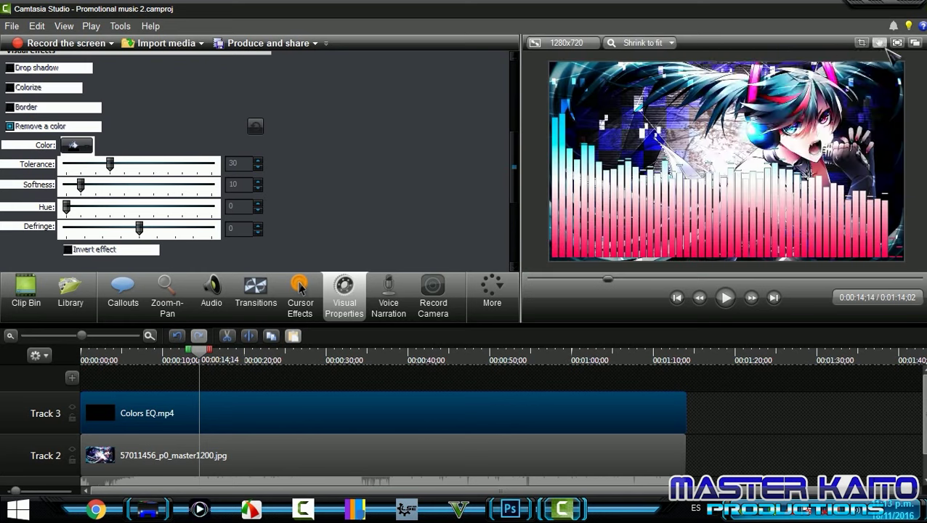
{"action": "left_click", "coordinate": [880, 43]}
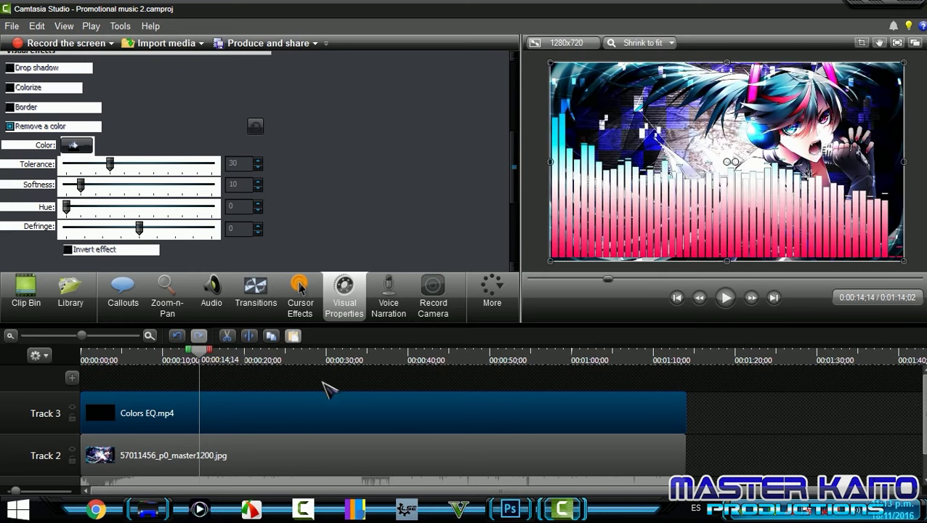
Play back the composite, then switch off Track 3's Colors EQ so only the anime image shows.
{"action": "key", "text": "space"}
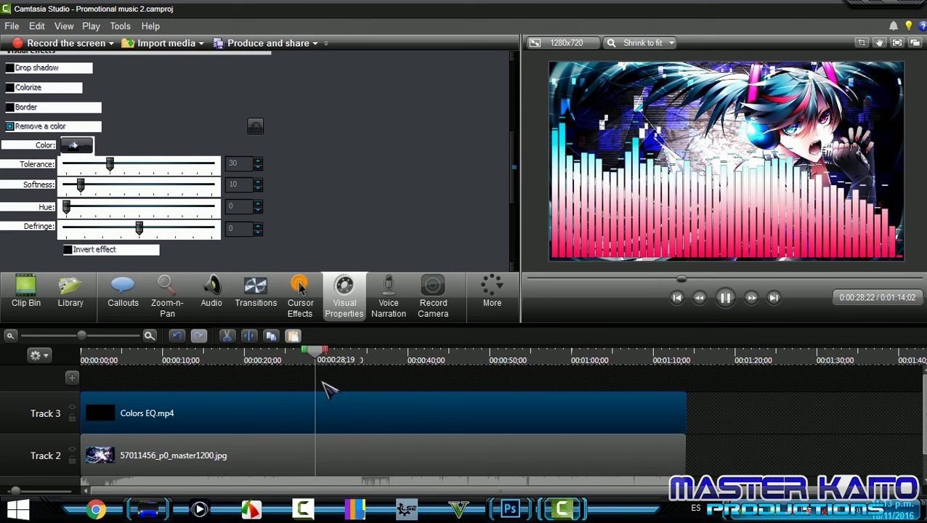
{"action": "key", "text": "space"}
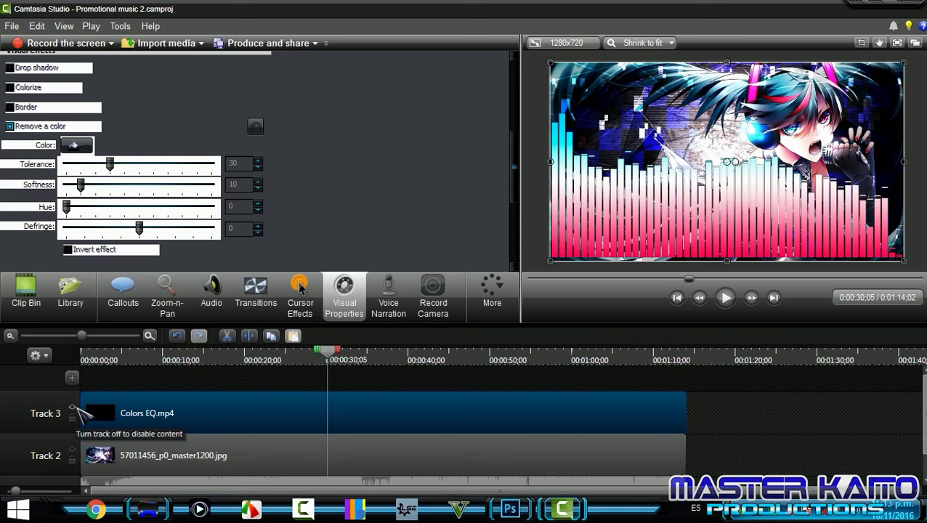
{"action": "left_click", "coordinate": [76, 409]}
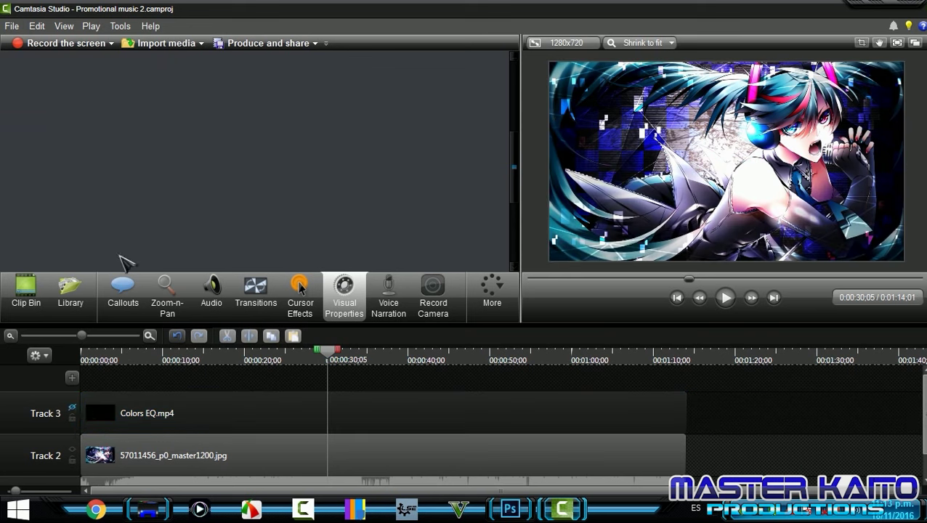
{"action": "left_click", "coordinate": [26, 291]}
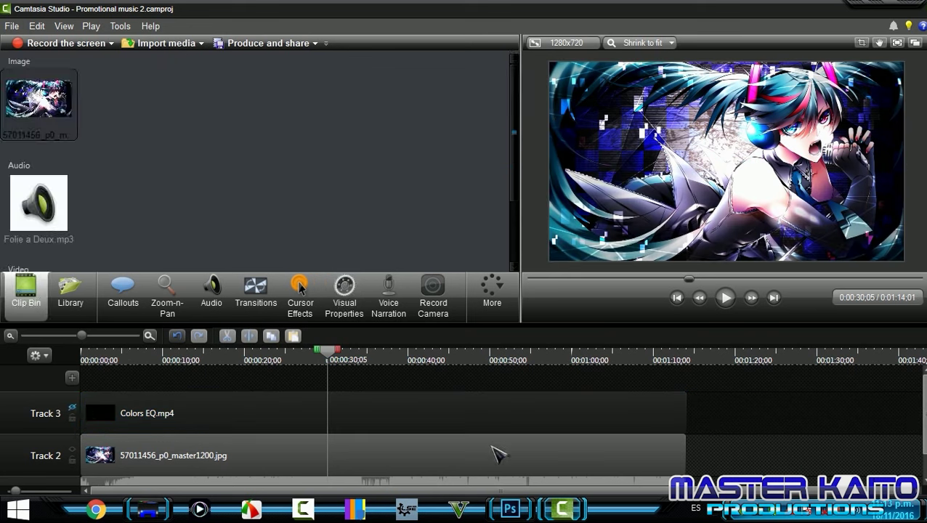
Open Plantilla de barra.psd from 2-Plantilla Barra de progreso y cover in Photoshop, keeping its colour profile.
{"action": "left_click", "coordinate": [865, 4]}
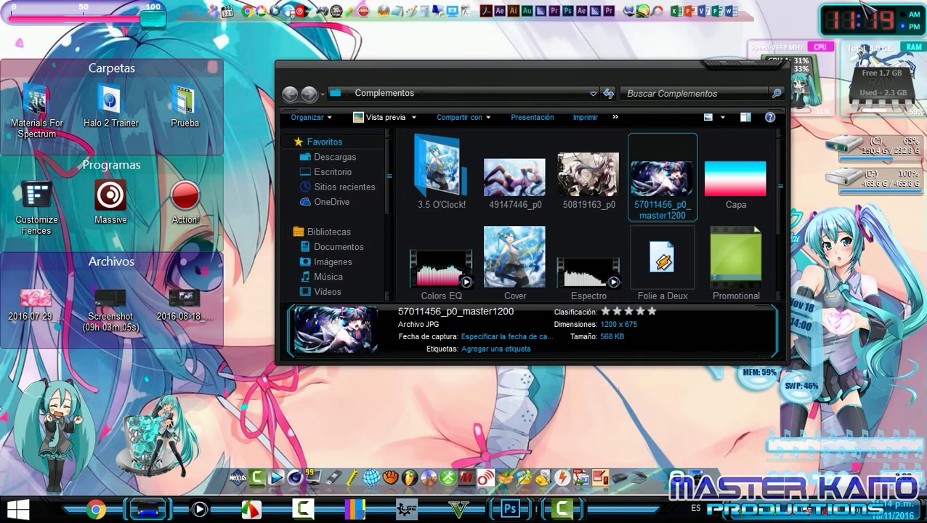
{"action": "left_click", "coordinate": [776, 67]}
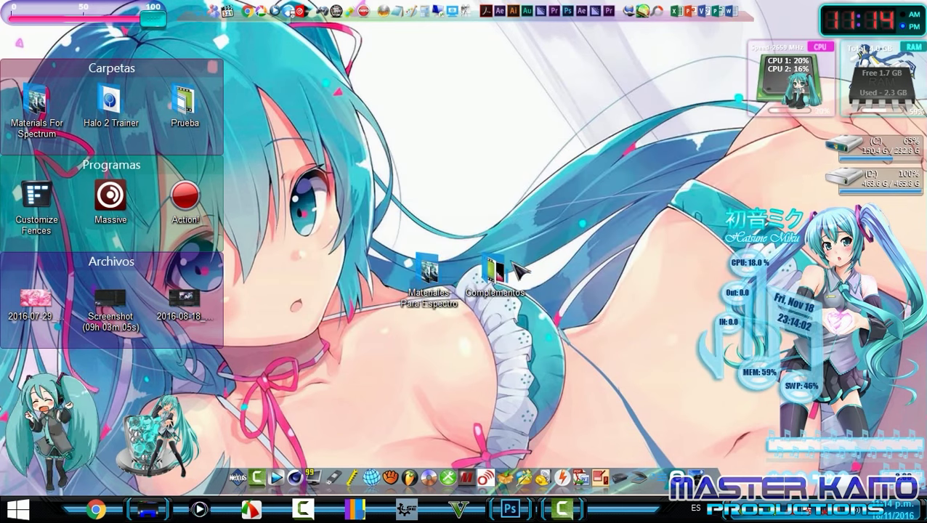
{"action": "double_click", "coordinate": [428, 272]}
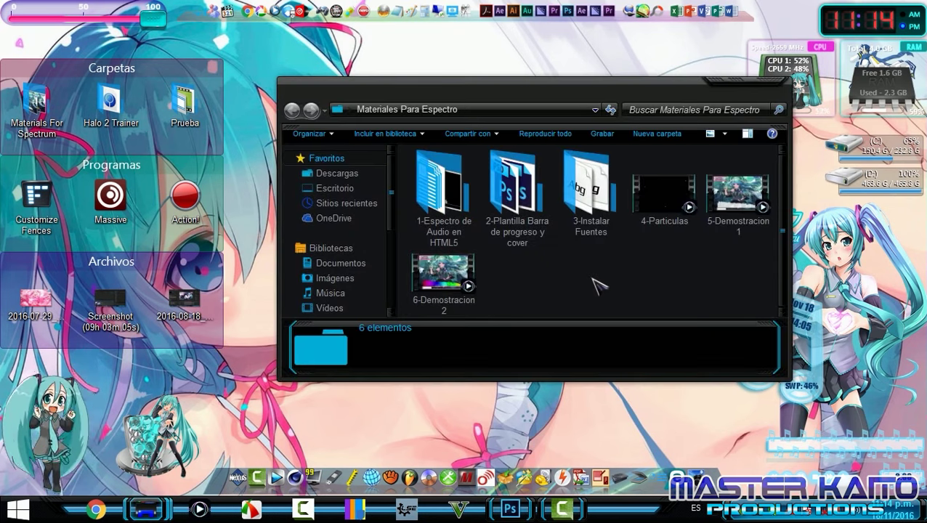
{"action": "double_click", "coordinate": [516, 189]}
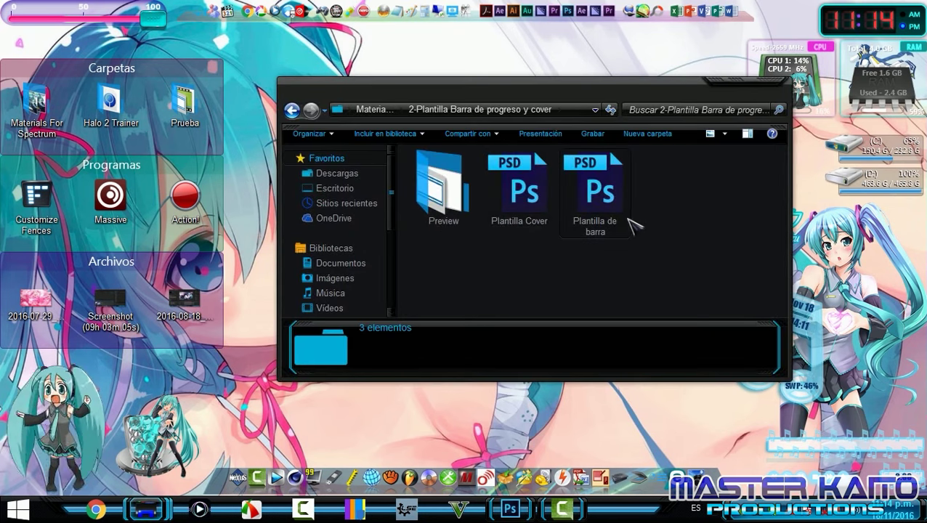
{"action": "double_click", "coordinate": [615, 188]}
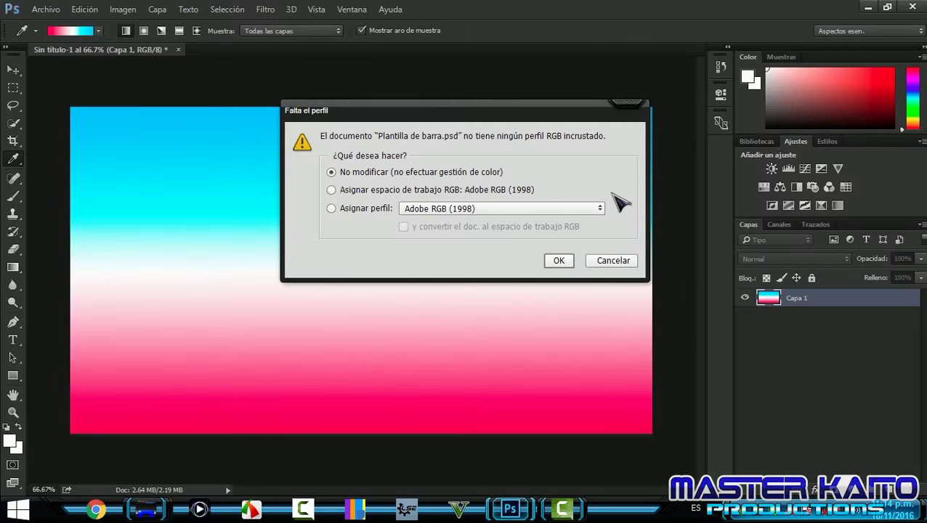
{"action": "left_click", "coordinate": [559, 260]}
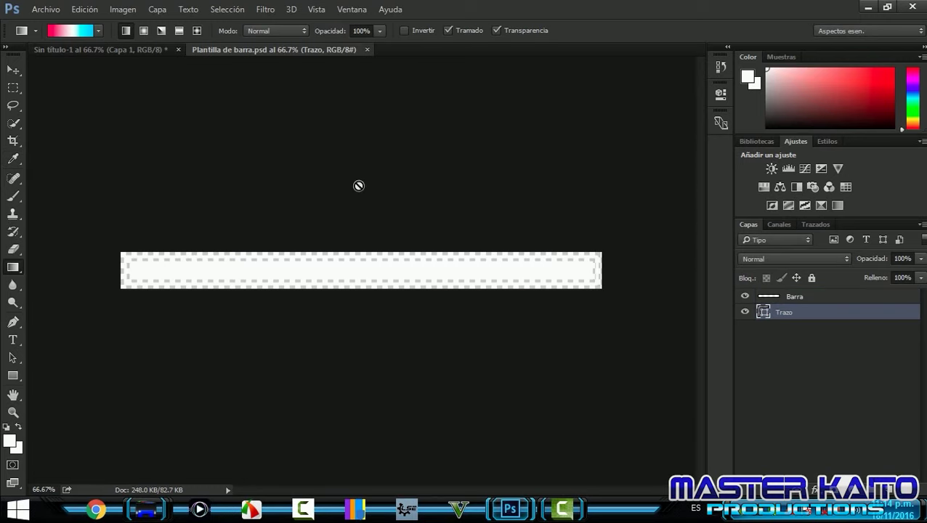
Select the Trazo layer and open its Trazo (stroke) layer style.
{"action": "left_click", "coordinate": [13, 70]}
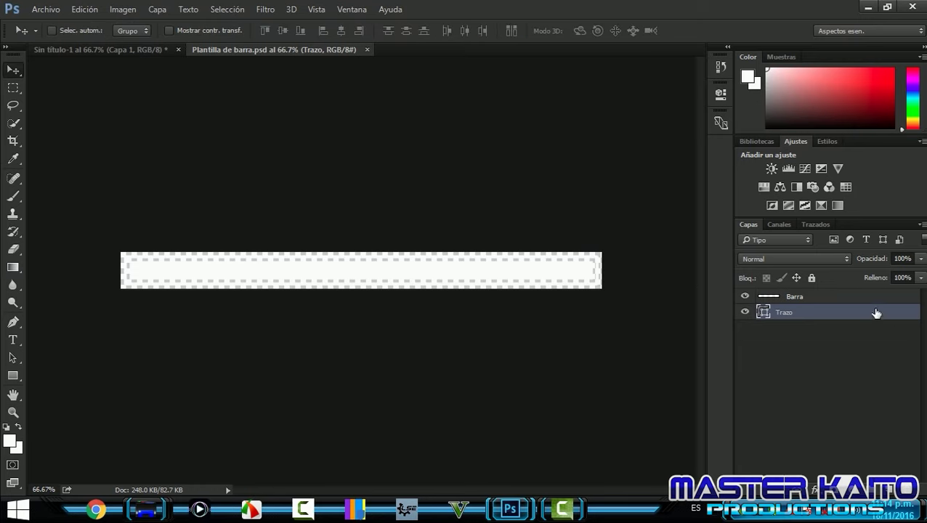
{"action": "left_click", "coordinate": [822, 298]}
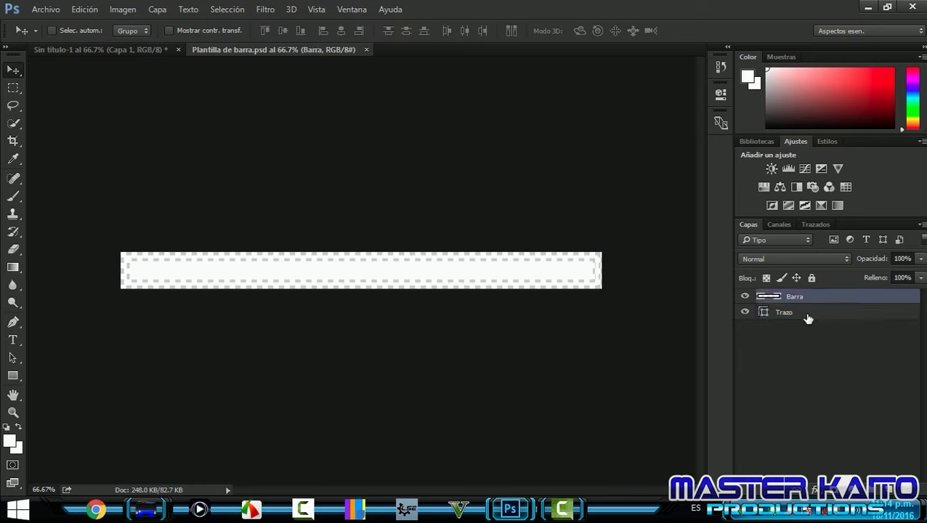
{"action": "left_click", "coordinate": [808, 318]}
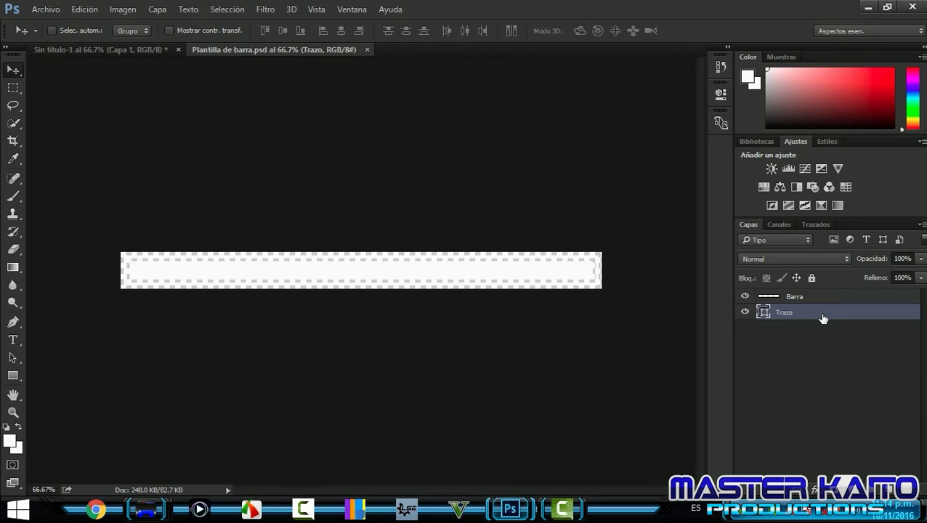
{"action": "left_click", "coordinate": [162, 10]}
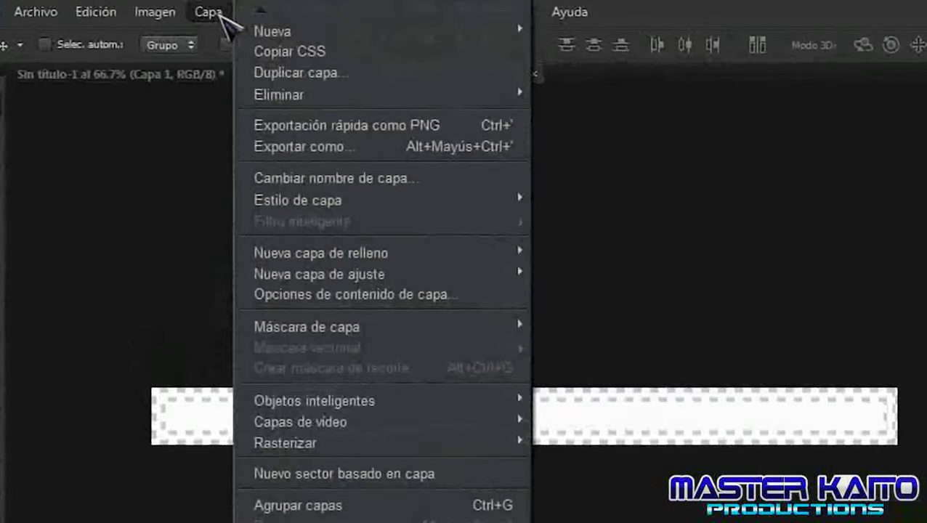
{"action": "mouse_move", "coordinate": [381, 203]}
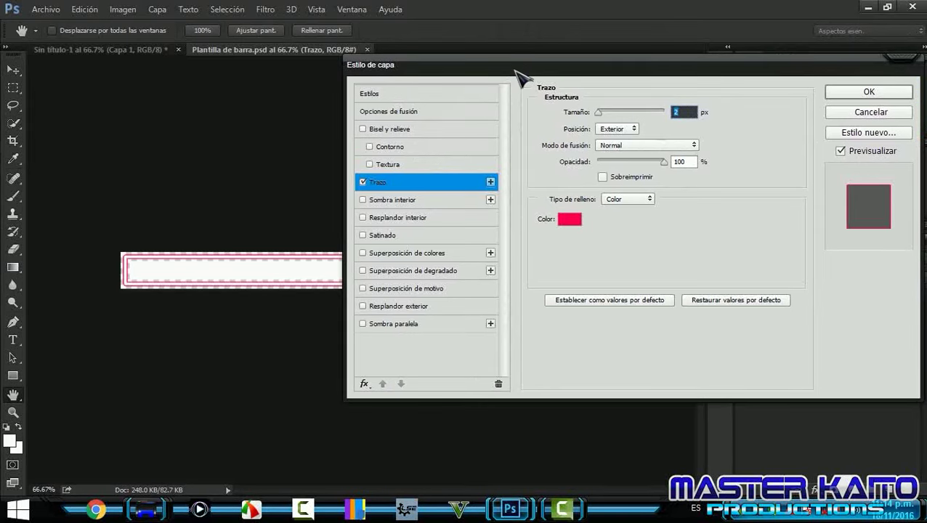
{"action": "mouse_move", "coordinate": [520, 68]}
{"action": "left_mouse_down"}
{"action": "mouse_move", "coordinate": [824, 151]}
{"action": "mouse_move", "coordinate": [795, 124]}
{"action": "left_mouse_up"}
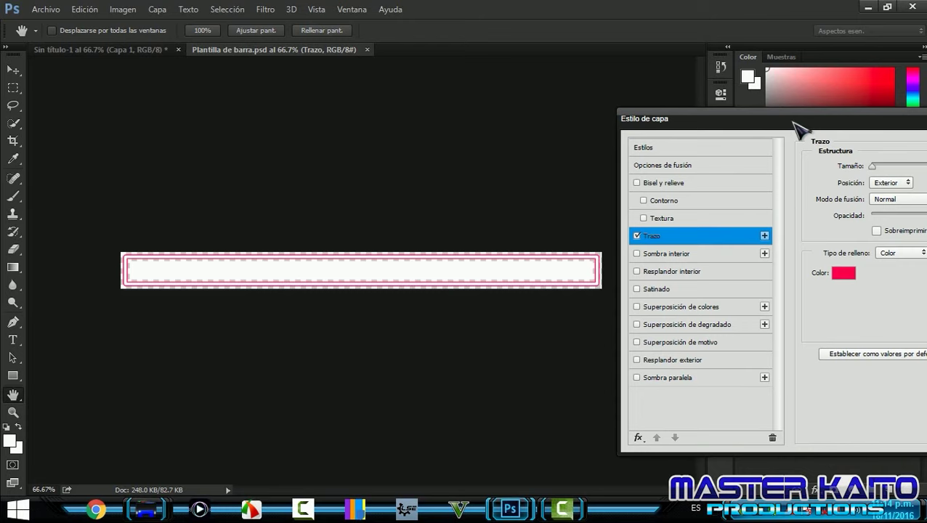
{"action": "left_click_drag", "start_coordinate": [794, 122], "coordinate": [646, 95]}
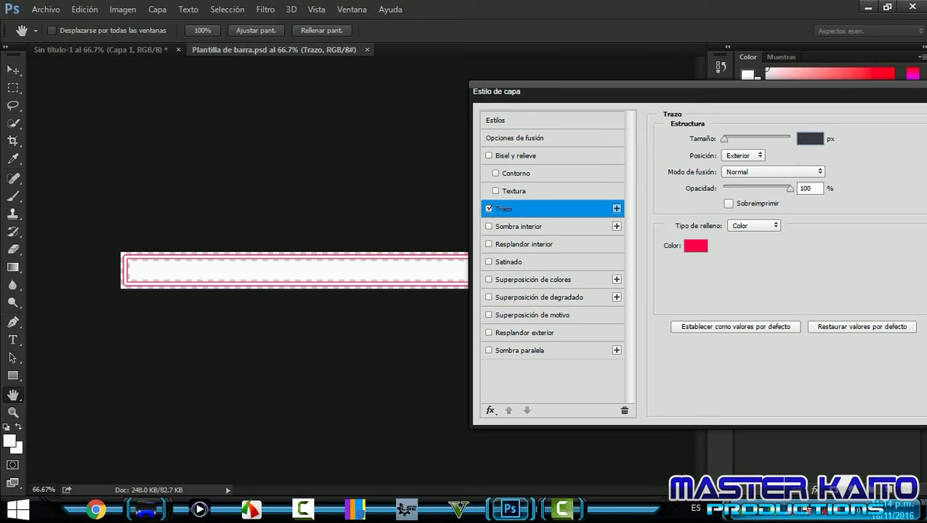
Set a 2 px outside stroke in pink and apply it to Trazo.
{"action": "double_click", "coordinate": [807, 138]}
{"action": "left_click", "coordinate": [696, 248]}
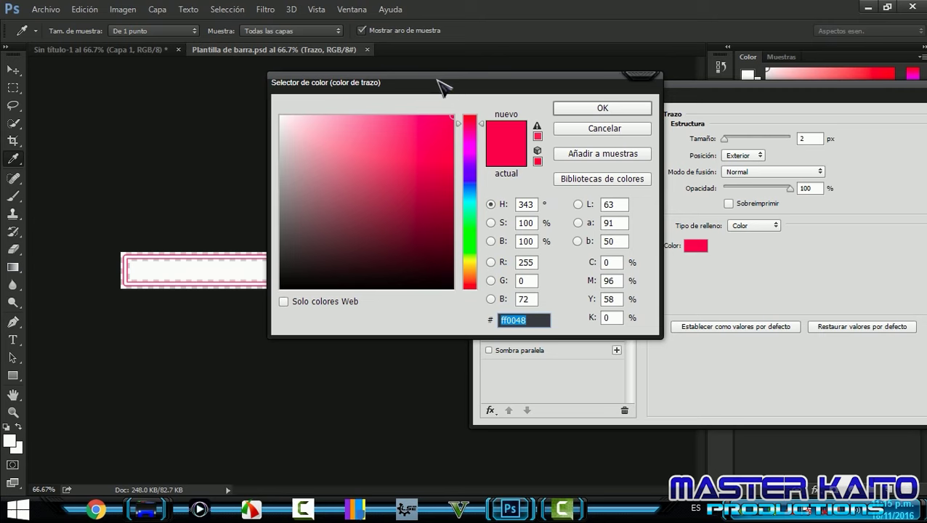
{"action": "left_click_drag", "start_coordinate": [444, 87], "coordinate": [658, 103]}
{"action": "mouse_move", "coordinate": [689, 145]}
{"action": "left_mouse_down"}
{"action": "mouse_move", "coordinate": [690, 176]}
{"action": "mouse_move", "coordinate": [690, 141]}
{"action": "left_mouse_up"}
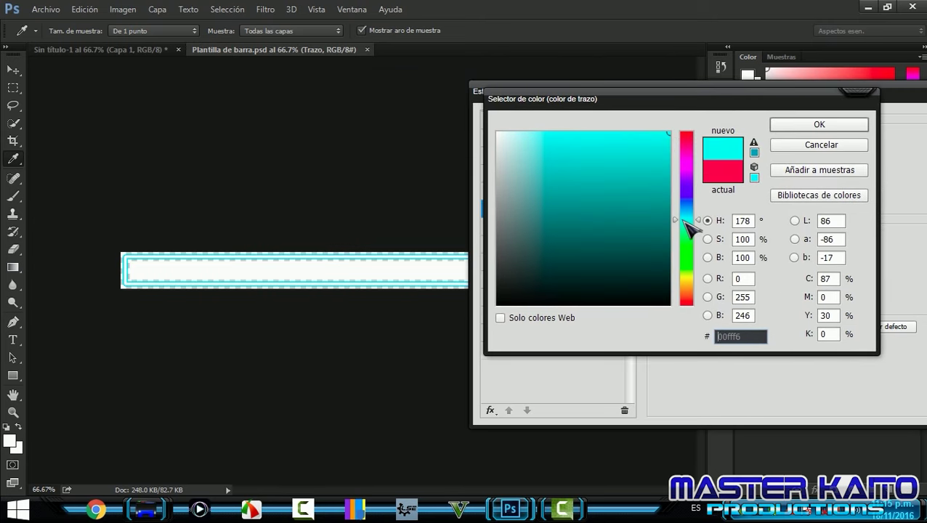
{"action": "left_click", "coordinate": [799, 146]}
{"action": "left_click_drag", "start_coordinate": [821, 94], "coordinate": [635, 89]}
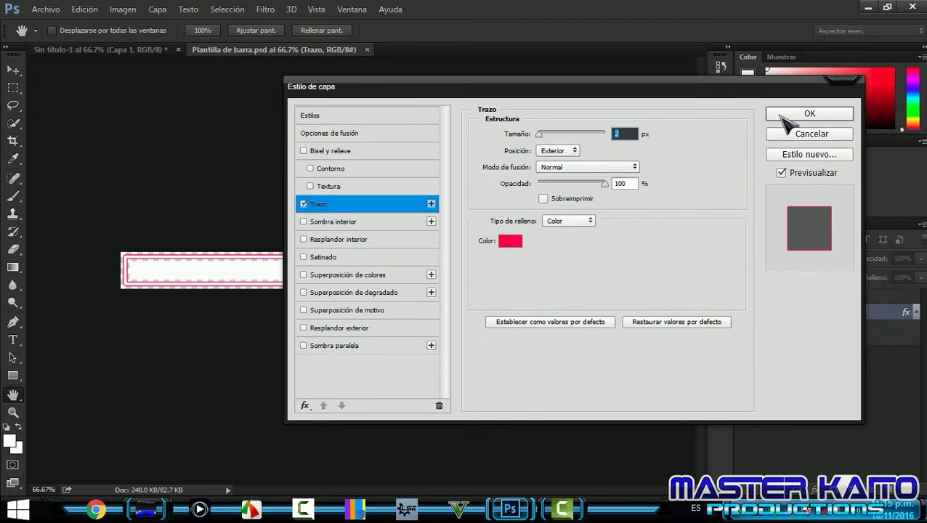
{"action": "left_click", "coordinate": [799, 114]}
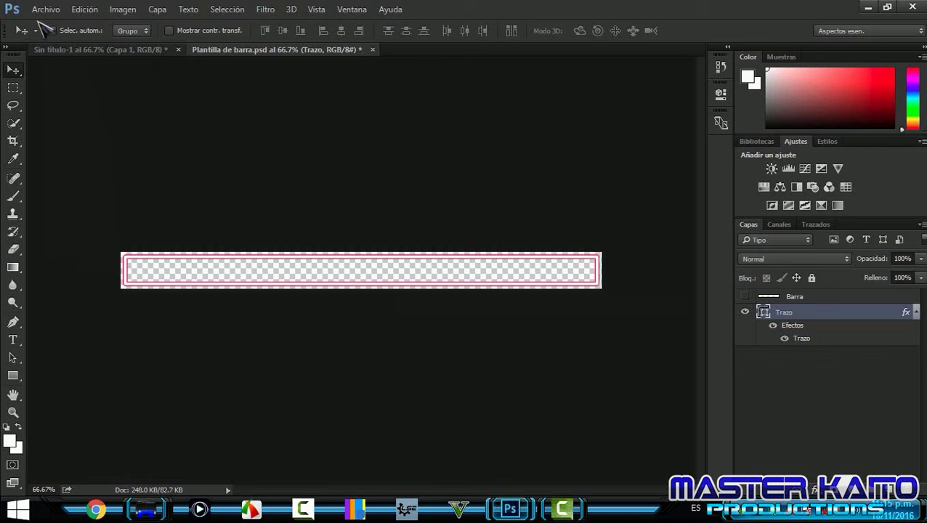
Export the pink outline as the transparent PNG-24 Trazo via Save for Web (Legacy).
{"action": "left_click", "coordinate": [42, 10]}
{"action": "mouse_move", "coordinate": [148, 222]}
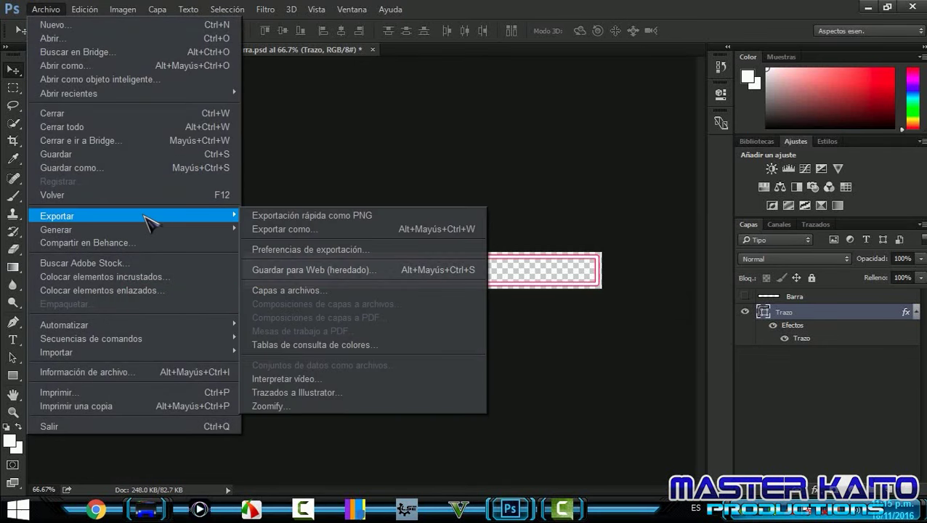
{"action": "left_click", "coordinate": [314, 270]}
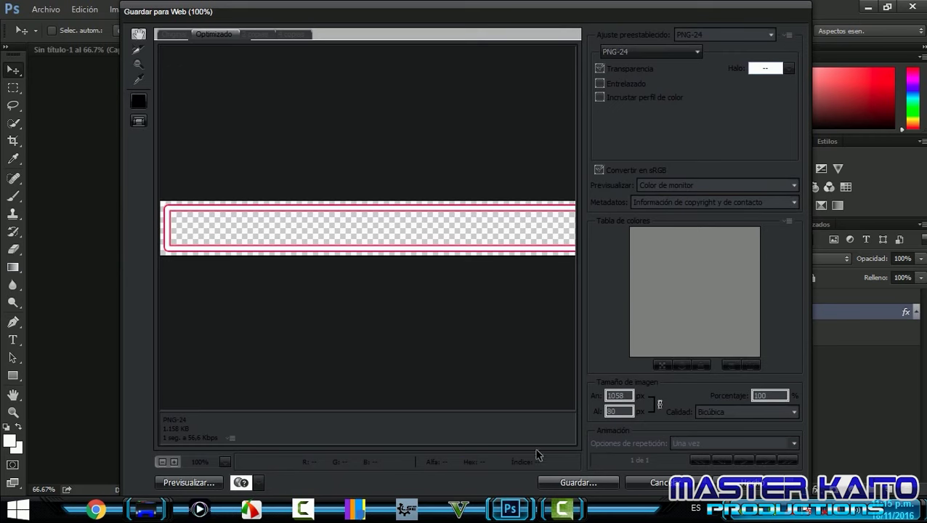
{"action": "left_click", "coordinate": [579, 484]}
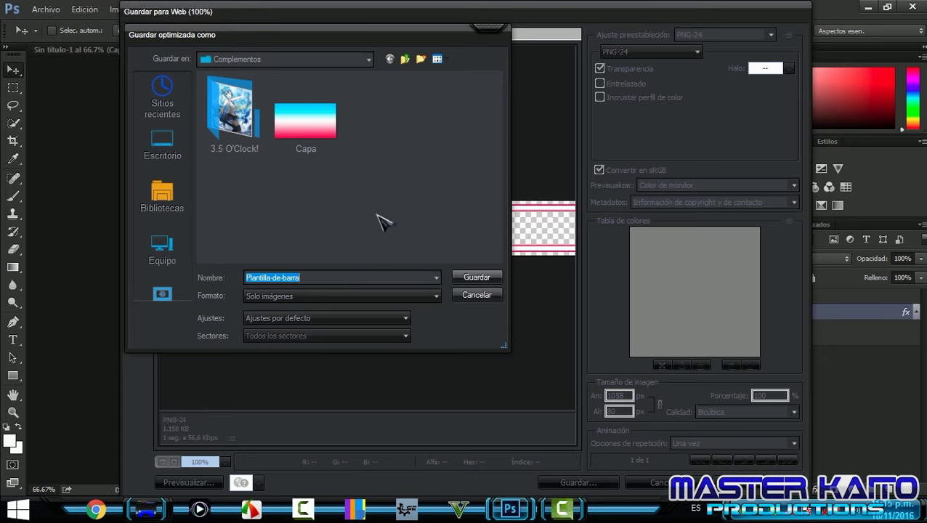
{"action": "type", "text": "Ti"}
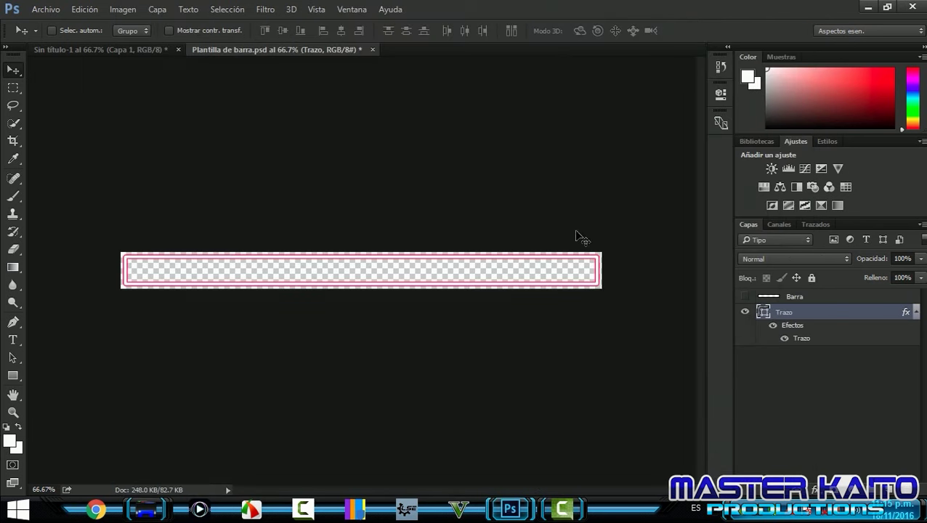
Hide Trazo, show and select Barra, and export the white bar as the PNG Barra.
{"action": "left_click", "coordinate": [746, 314]}
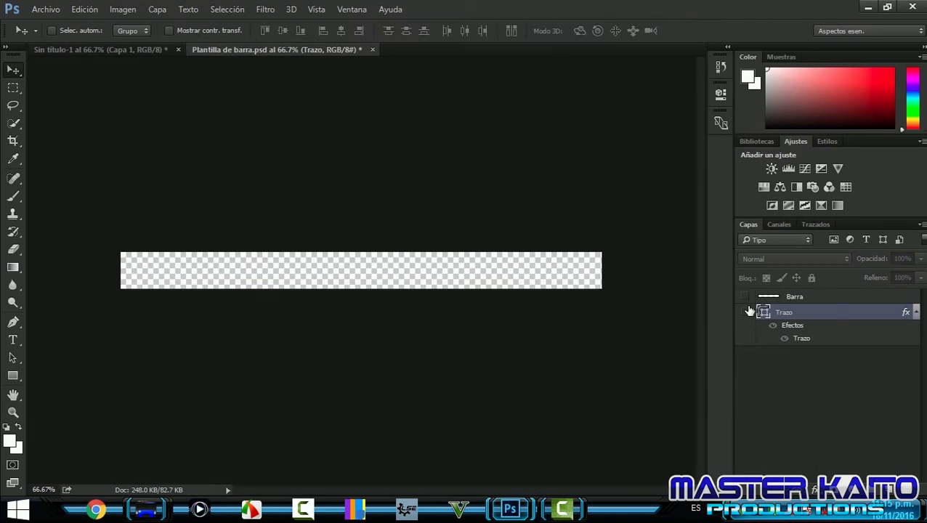
{"action": "left_click", "coordinate": [745, 297]}
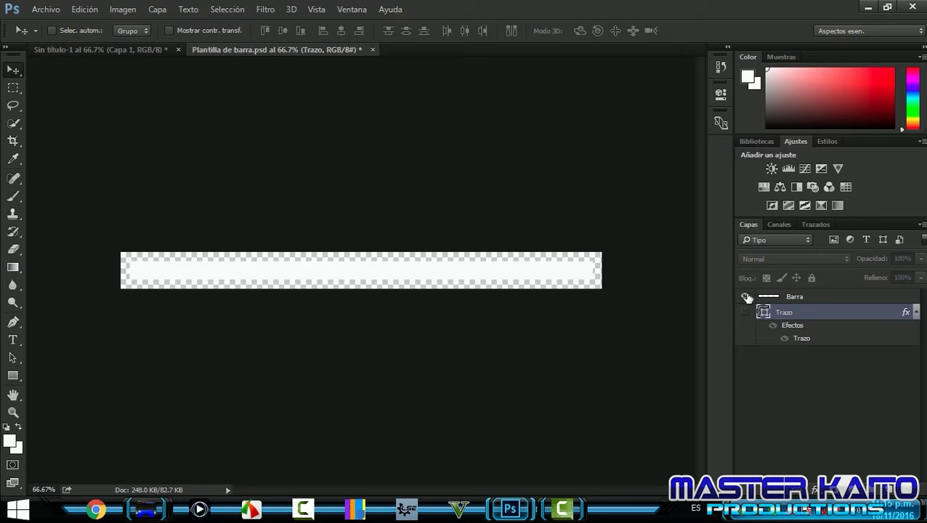
{"action": "left_click", "coordinate": [798, 298]}
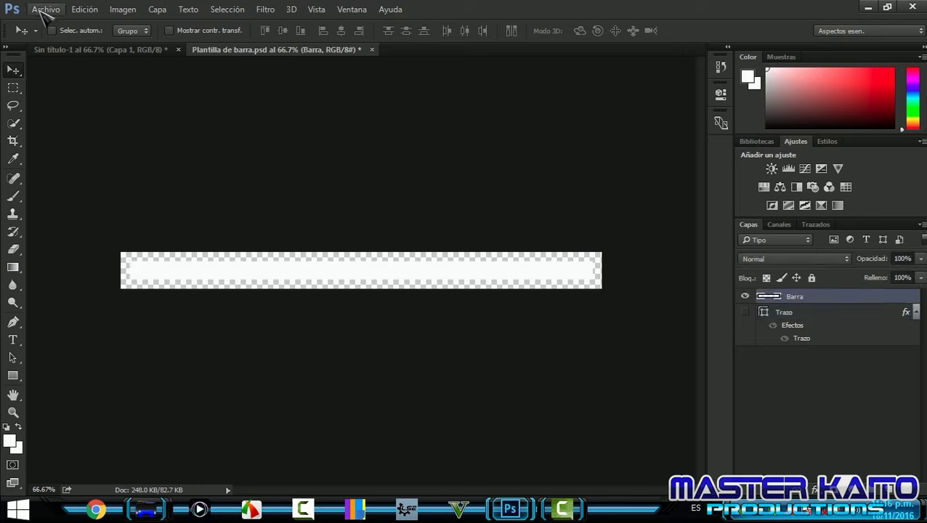
{"action": "left_click", "coordinate": [45, 9]}
{"action": "mouse_move", "coordinate": [132, 218]}
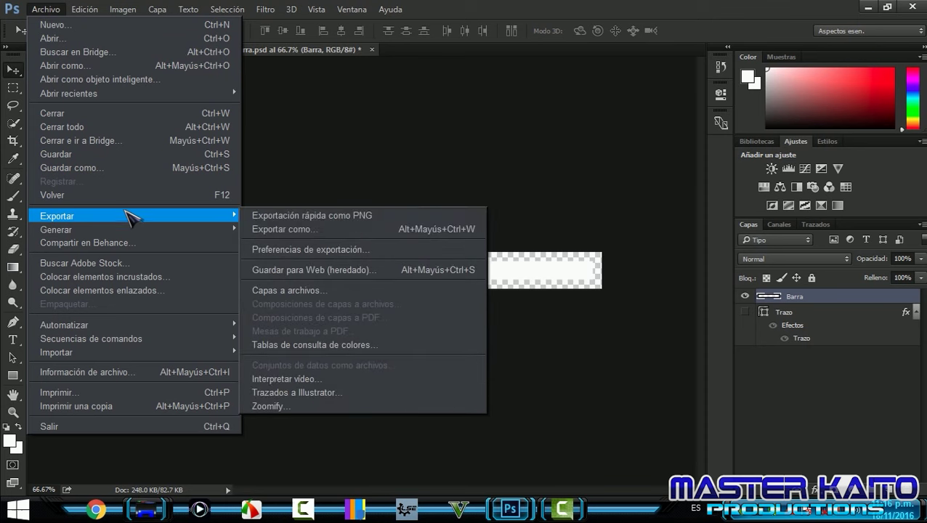
{"action": "left_click", "coordinate": [319, 270]}
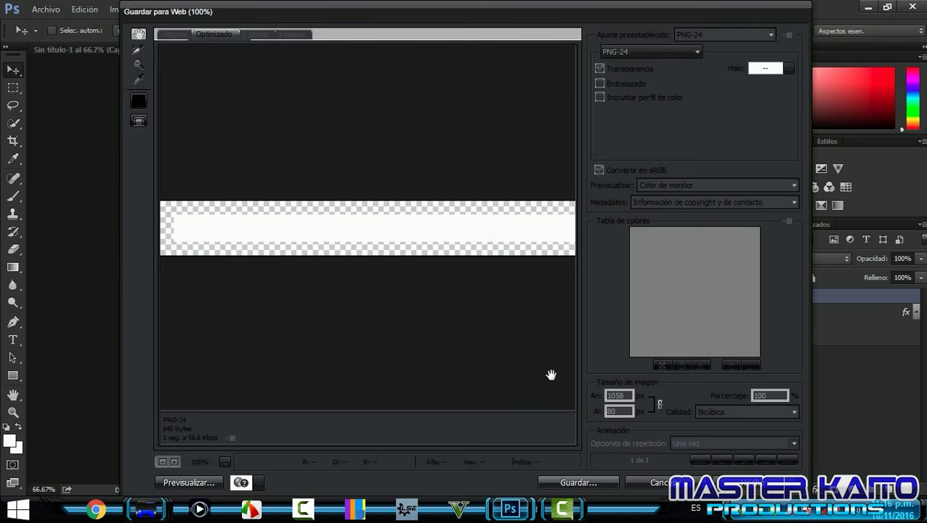
{"action": "left_click", "coordinate": [578, 483]}
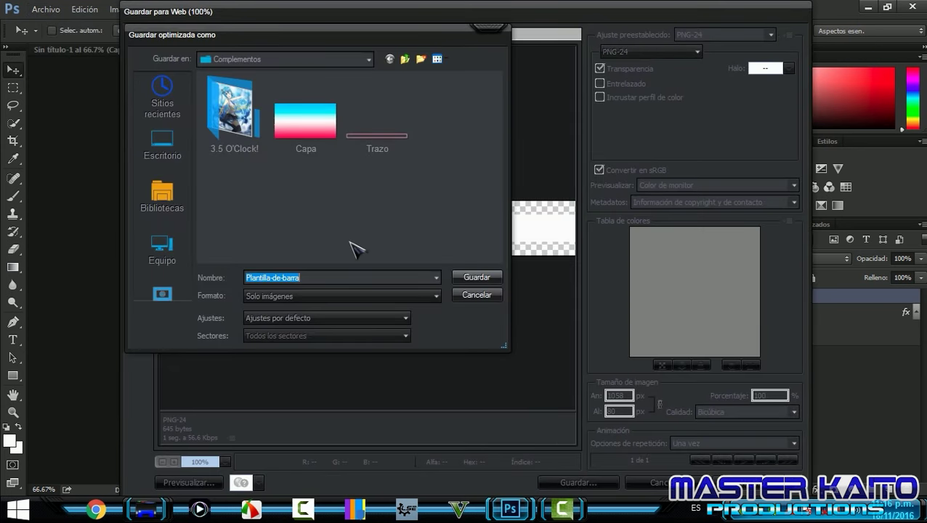
{"action": "type", "text": "Barra"}
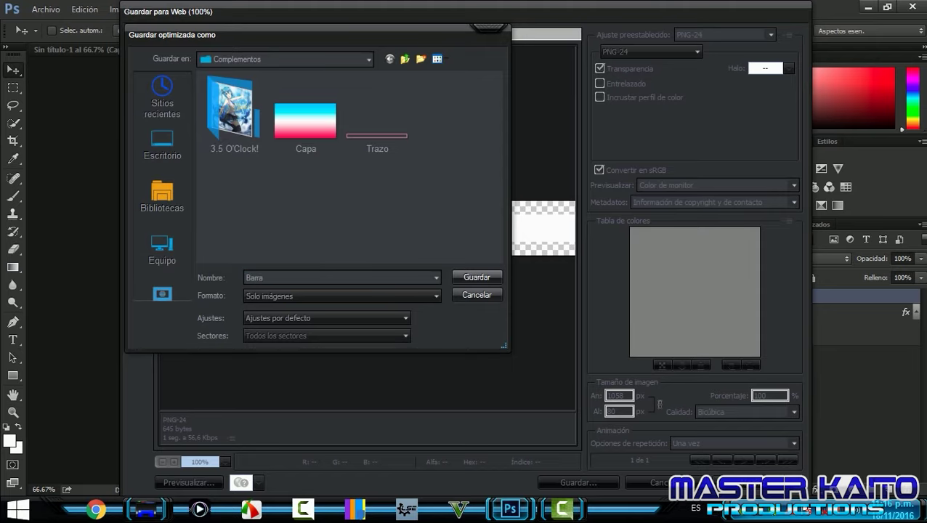
{"action": "key", "text": "Return"}
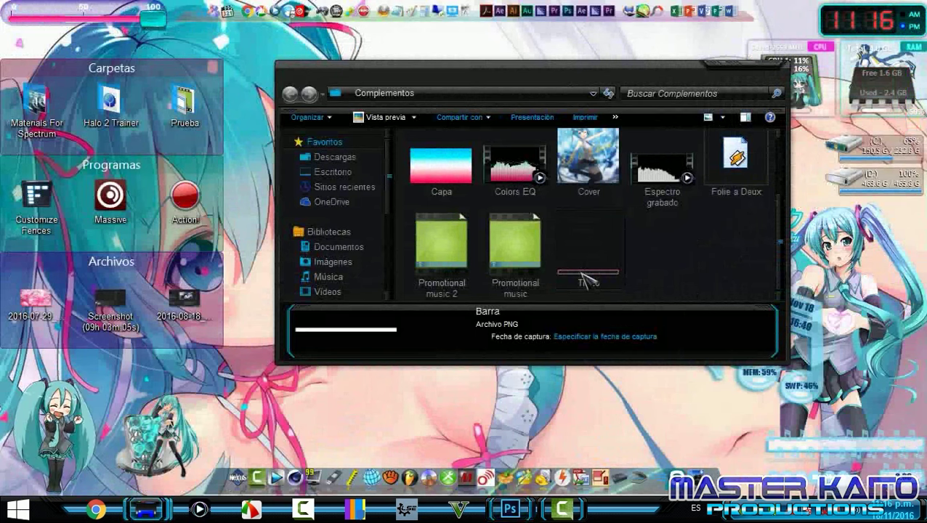
Drag Barra.png and Trazo.png from the Complementos folder into Camtasia's Clip Bin.
{"action": "mouse_move", "coordinate": [588, 280]}
{"action": "left_mouse_down"}
{"action": "mouse_move", "coordinate": [578, 514]}
{"action": "mouse_move", "coordinate": [276, 227]}
{"action": "left_mouse_up"}
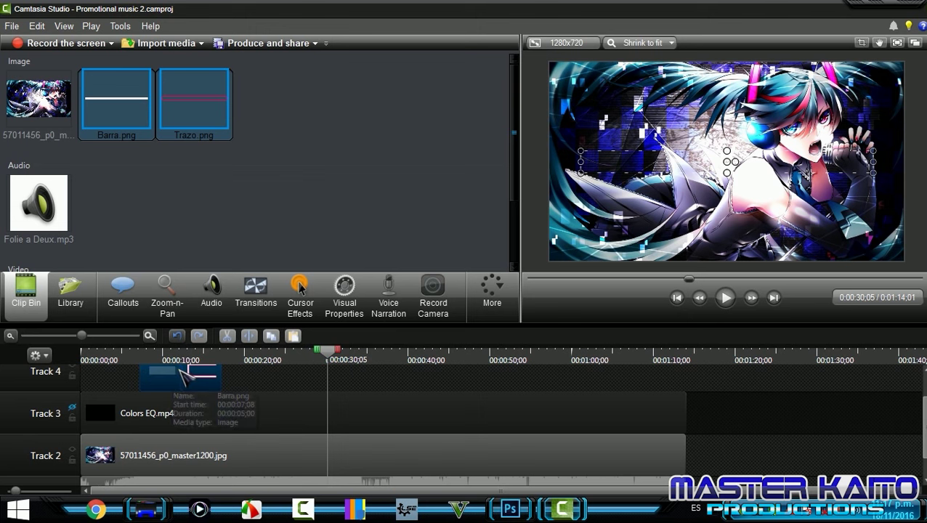
Place Trazo.png and Barra.png on the timeline from the start, extending both to about 00:01:13.
{"action": "left_click_drag", "start_coordinate": [141, 377], "coordinate": [206, 384]}
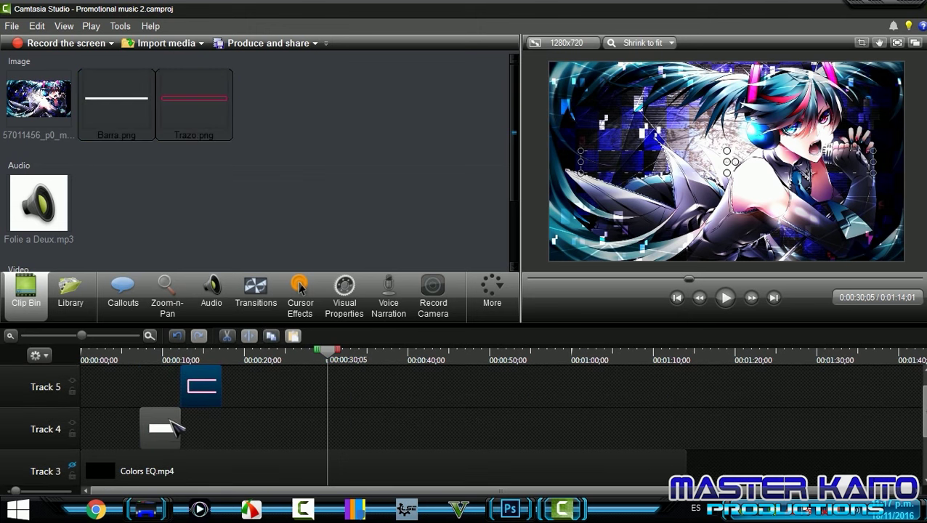
{"action": "left_click_drag", "start_coordinate": [161, 429], "coordinate": [102, 429]}
{"action": "left_click", "coordinate": [102, 361]}
{"action": "mouse_move", "coordinate": [203, 384]}
{"action": "left_mouse_down"}
{"action": "mouse_move", "coordinate": [102, 385]}
{"action": "mouse_move", "coordinate": [104, 361]}
{"action": "mouse_move", "coordinate": [685, 387]}
{"action": "left_mouse_up"}
{"action": "left_click_drag", "start_coordinate": [116, 429], "coordinate": [684, 429]}
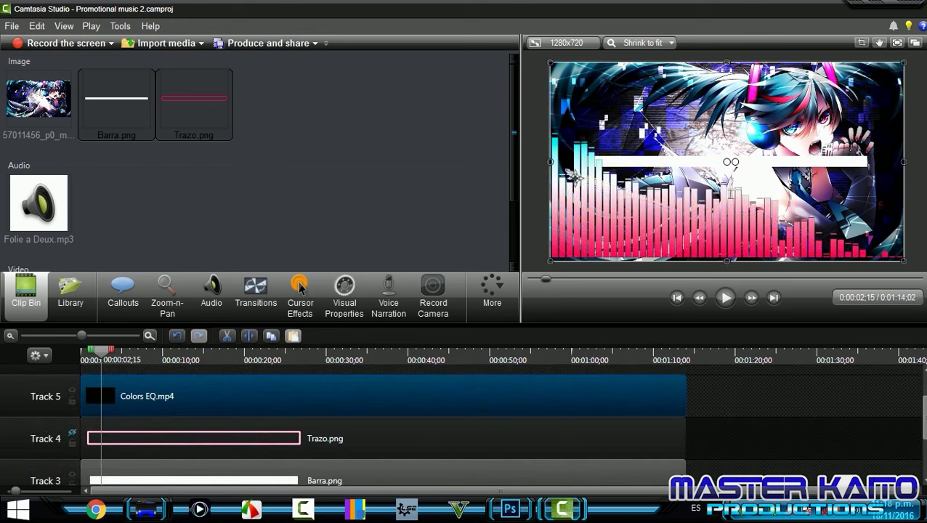
Crop the Colors EQ clip's edges inward and move its bars higher in the frame.
{"action": "left_click_drag", "start_coordinate": [549, 161], "coordinate": [580, 161]}
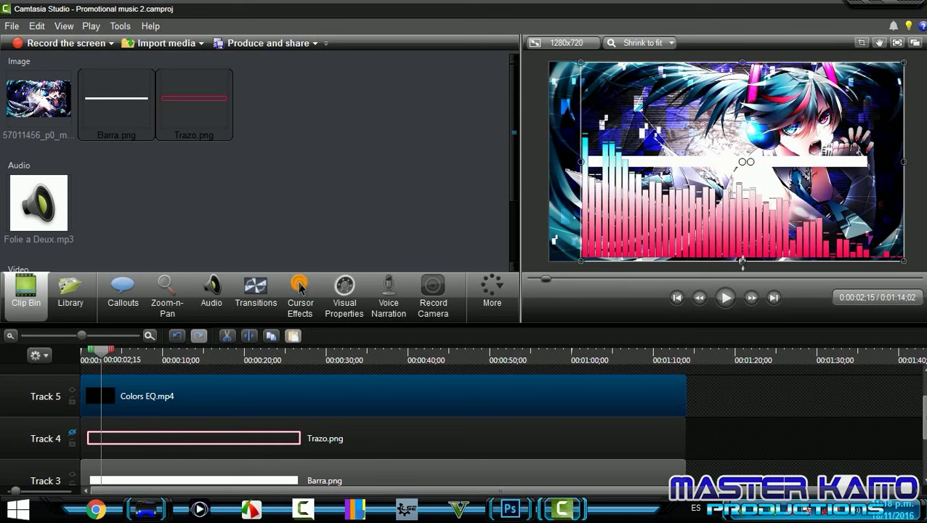
{"action": "left_click_drag", "start_coordinate": [742, 262], "coordinate": [742, 241]}
{"action": "left_click_drag", "start_coordinate": [904, 151], "coordinate": [872, 151]}
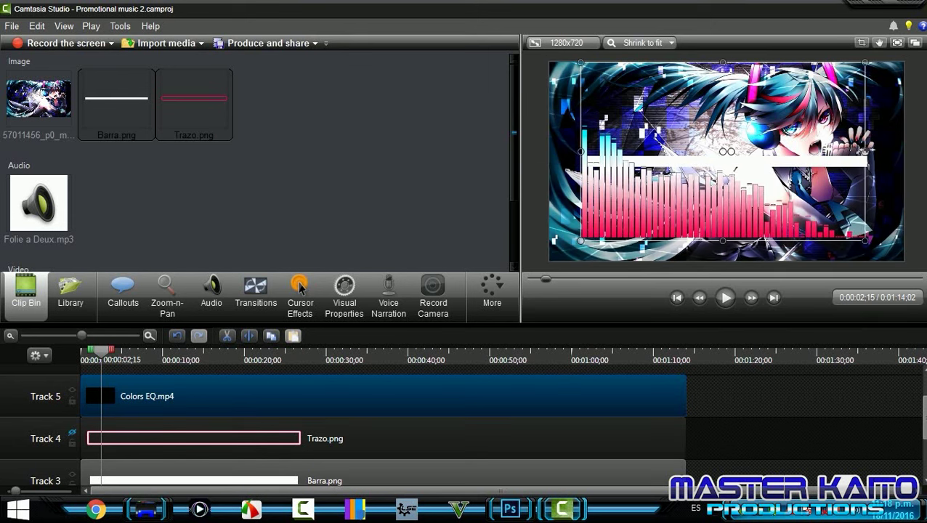
{"action": "left_click_drag", "start_coordinate": [726, 64], "coordinate": [727, 107]}
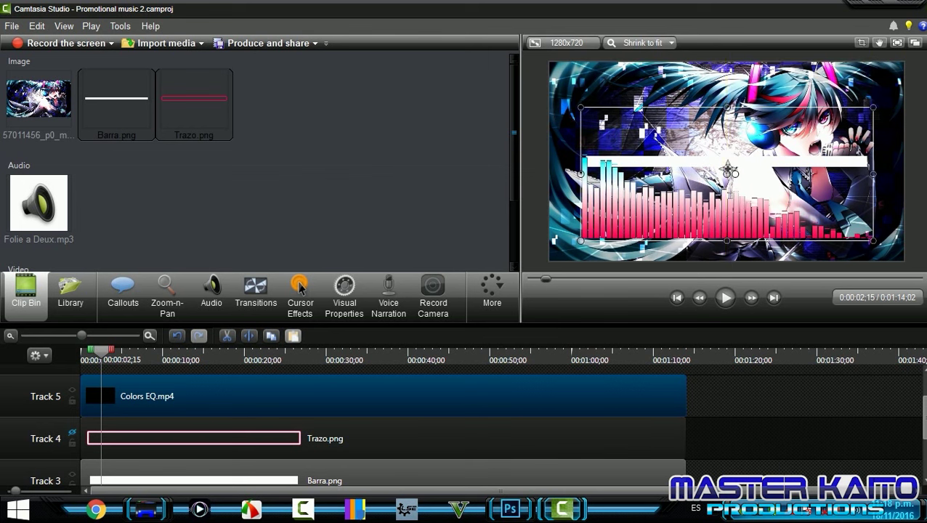
{"action": "left_click_drag", "start_coordinate": [729, 170], "coordinate": [729, 141]}
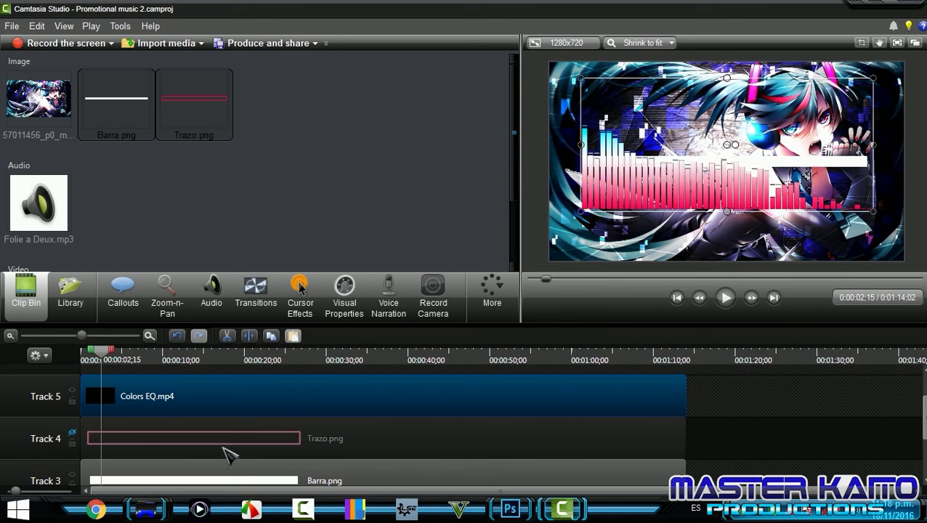
Show Track 4, hide Track 5's equalizer, and select both the Trazo.png and Barra.png clips.
{"action": "left_click", "coordinate": [72, 434]}
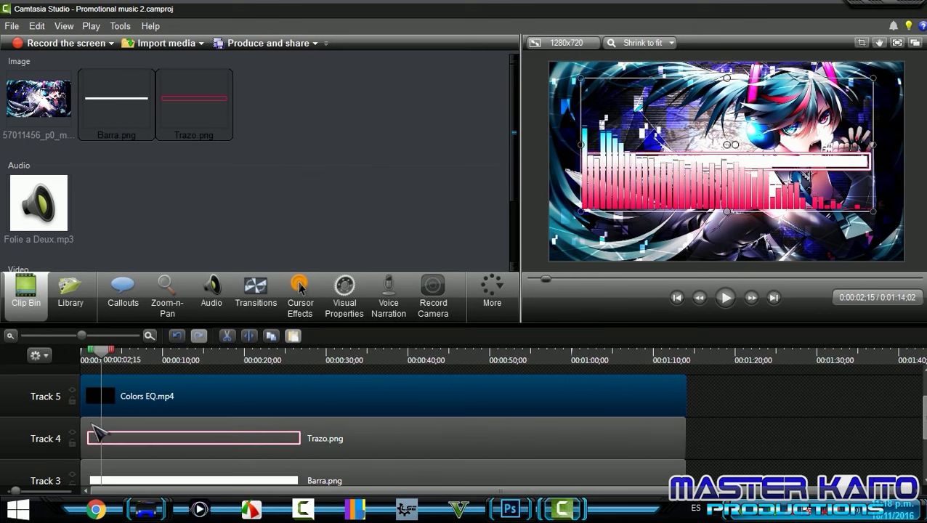
{"action": "left_click", "coordinate": [73, 392]}
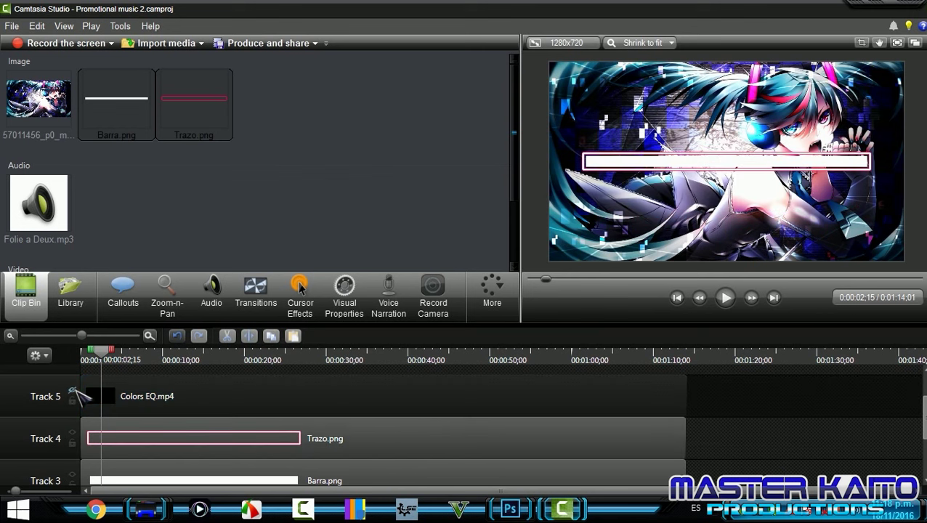
{"action": "left_click", "coordinate": [393, 439]}
{"action": "left_click", "coordinate": [398, 479], "text": "ctrl"}
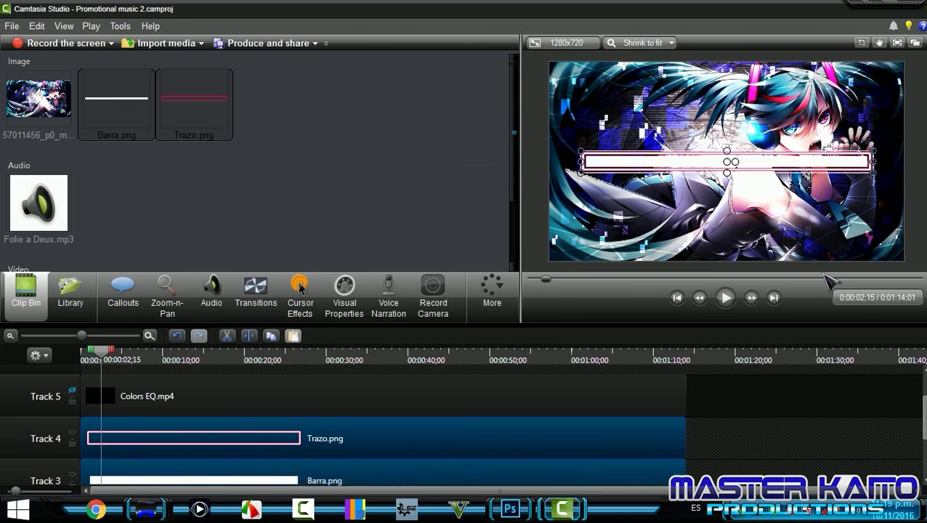
Move both bars to the video's bottom, re-enable Track 5, and snap the equalizer just above them.
{"action": "left_click_drag", "start_coordinate": [872, 327], "coordinate": [864, 317]}
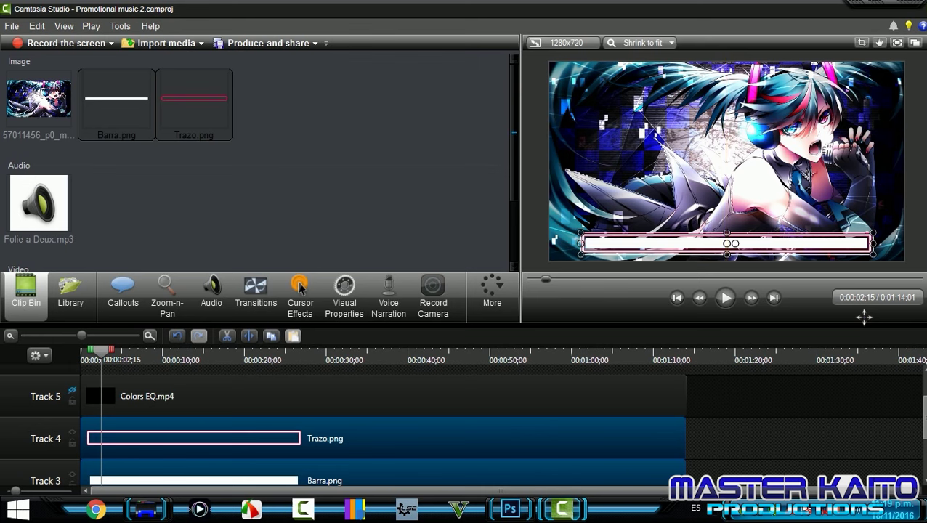
{"action": "left_click", "coordinate": [77, 395]}
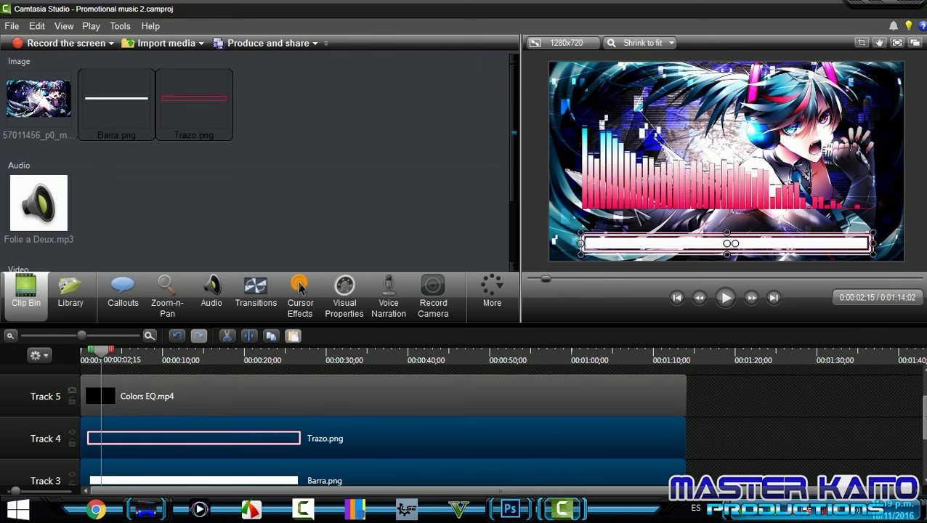
{"action": "left_click", "coordinate": [187, 404]}
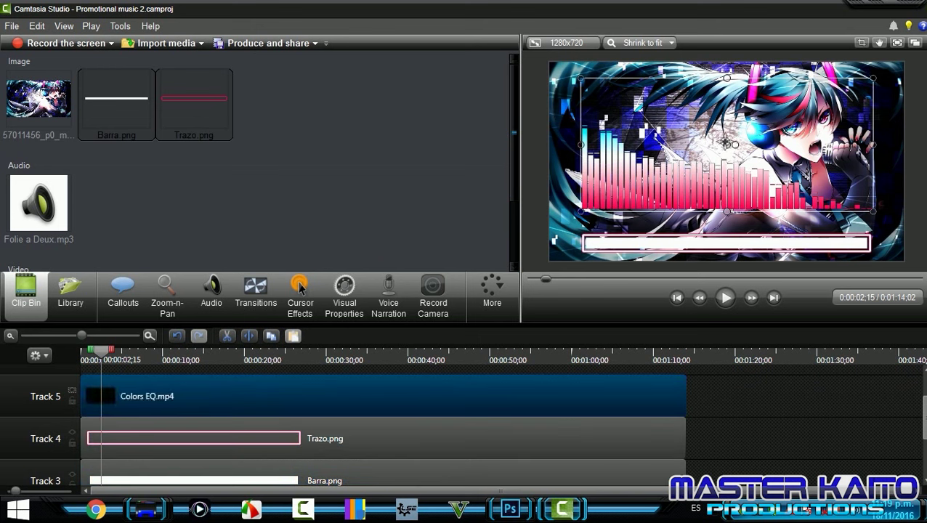
{"action": "left_click_drag", "start_coordinate": [727, 144], "coordinate": [728, 160]}
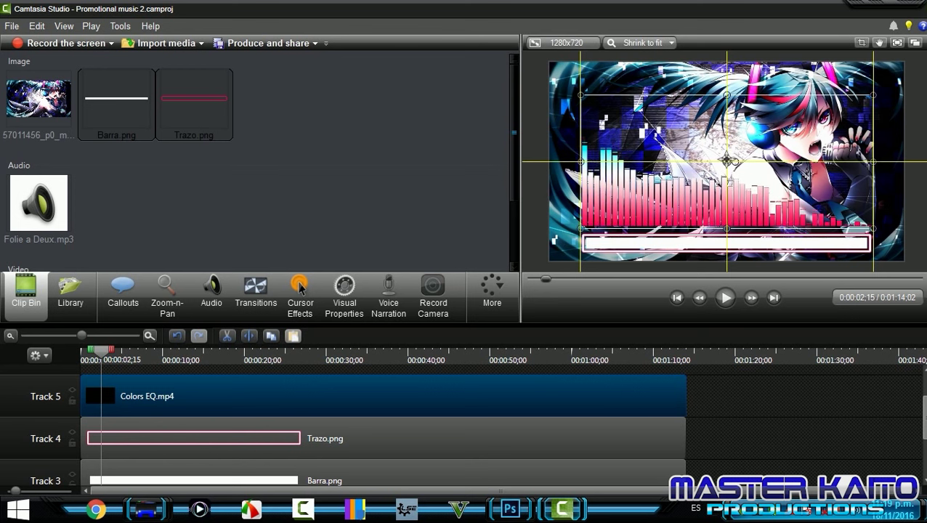
{"action": "left_click_drag", "start_coordinate": [728, 161], "coordinate": [727, 166]}
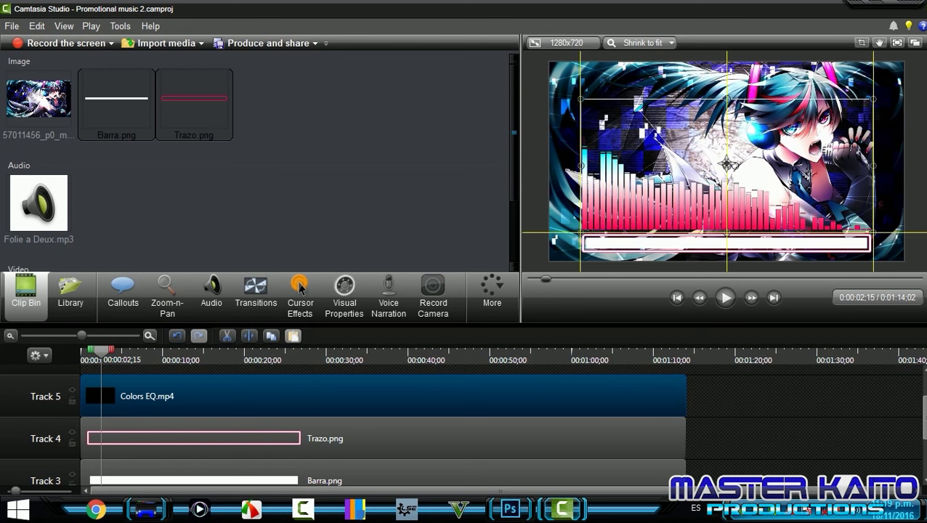
{"action": "left_click", "coordinate": [756, 413]}
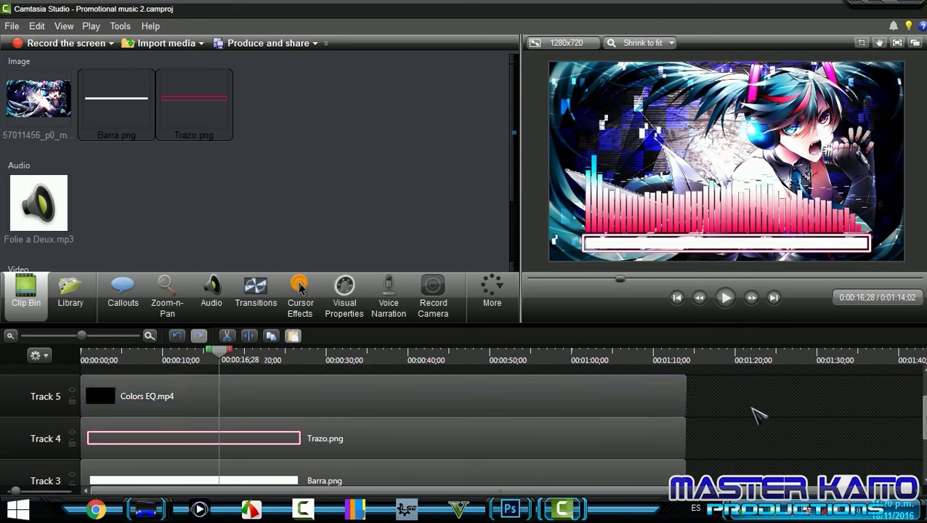
Select Barra.png and move the playhead near the end, about 1:12.
{"action": "left_click", "coordinate": [407, 480]}
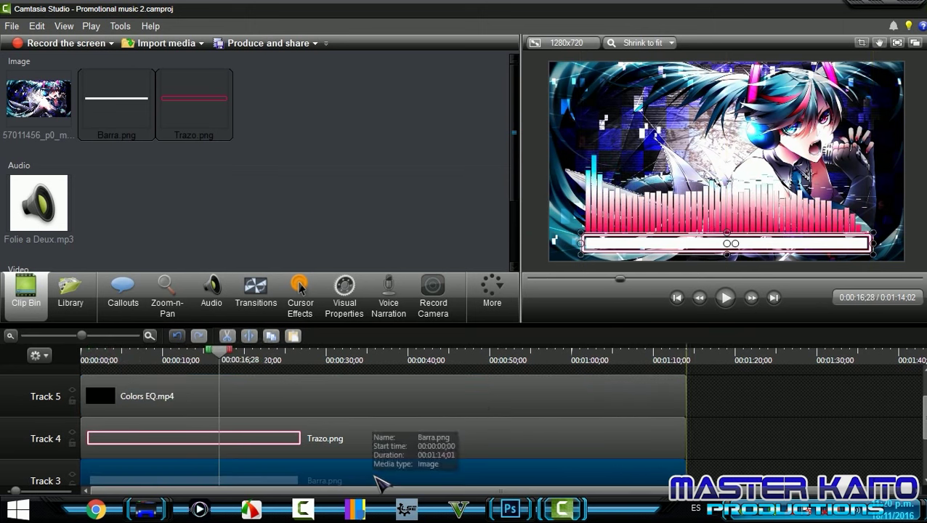
{"action": "left_click_drag", "start_coordinate": [224, 362], "coordinate": [678, 349]}
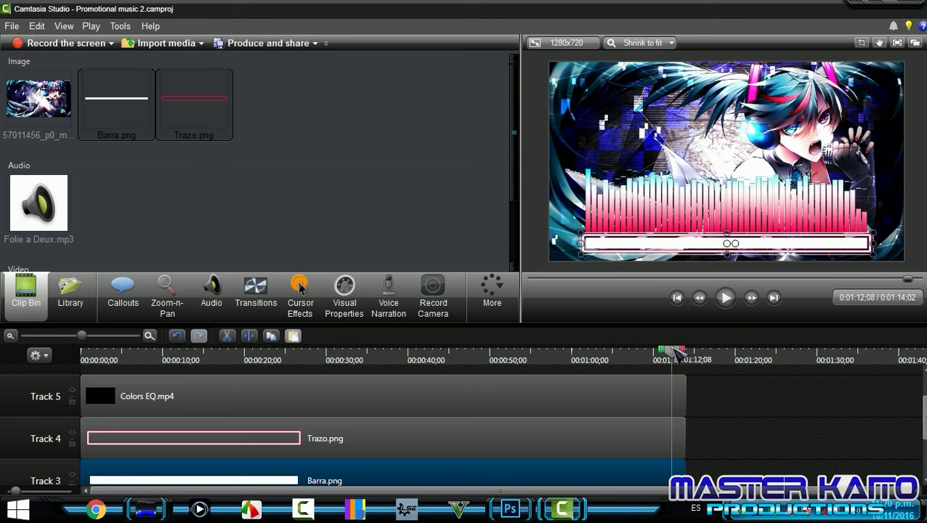
{"action": "scroll", "coordinate": [614, 442], "scroll_direction": "down", "scroll_amount": 1}
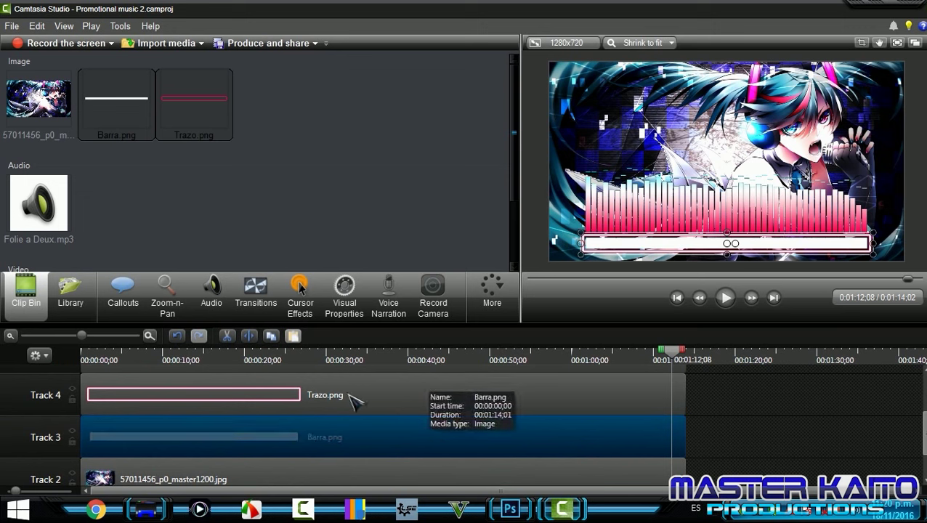
Add an animation to Barra.png at 1:12, stretch its start back to the clip's beginning, rewind to 0:00.
{"action": "left_click", "coordinate": [343, 296]}
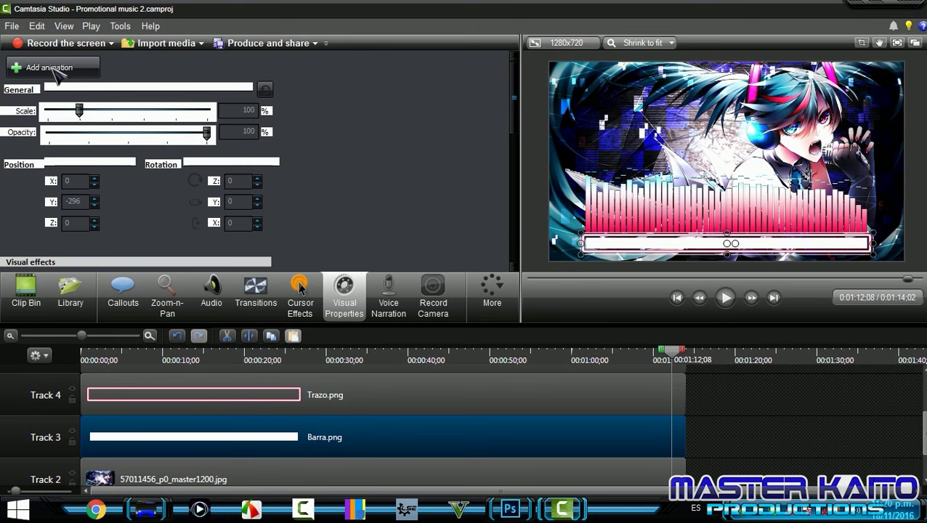
{"action": "left_click", "coordinate": [53, 70]}
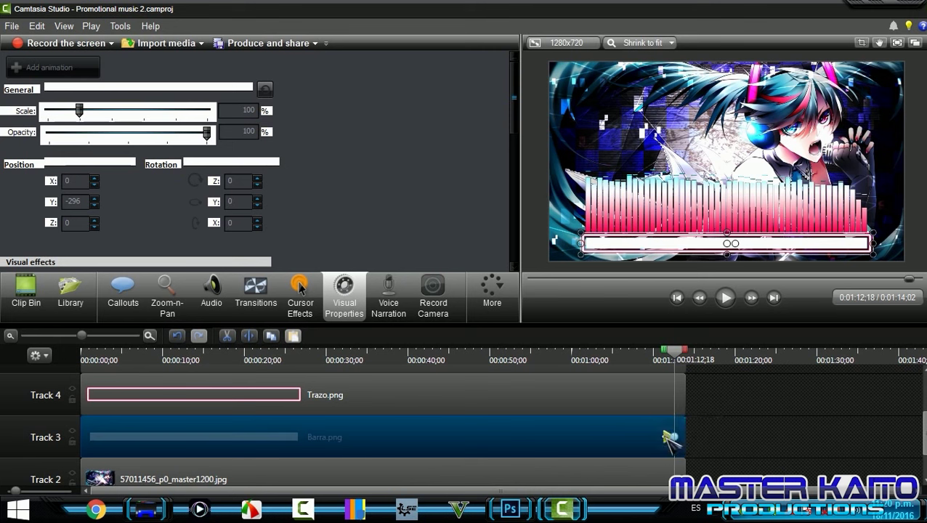
{"action": "left_click_drag", "start_coordinate": [664, 436], "coordinate": [43, 437]}
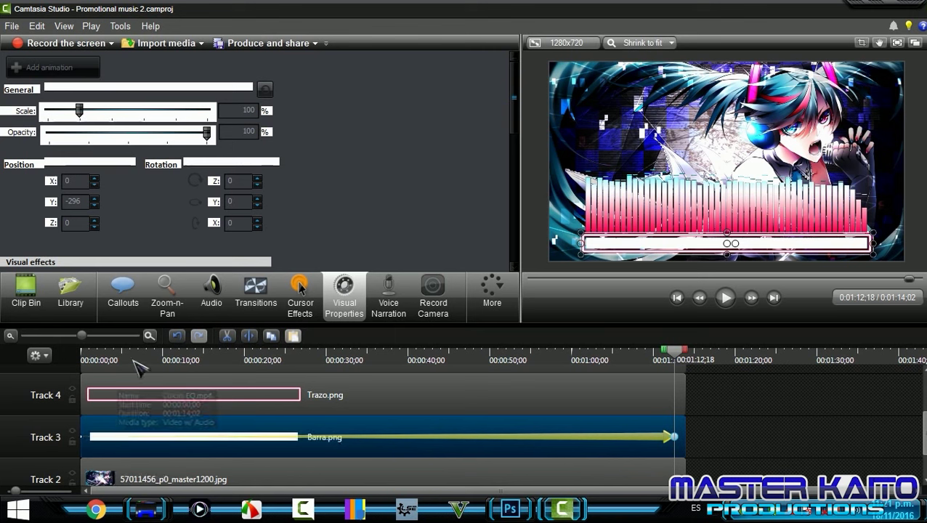
{"action": "left_click_drag", "start_coordinate": [352, 356], "coordinate": [80, 356]}
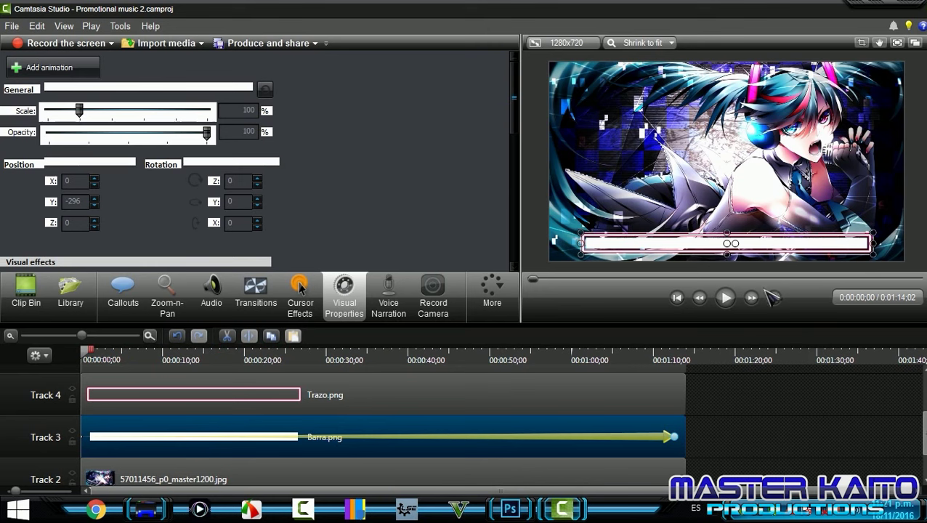
Shrink the white Barra.png bar to a thin left sliver, then play back to watch it fill.
{"action": "key", "text": "alt+Return"}
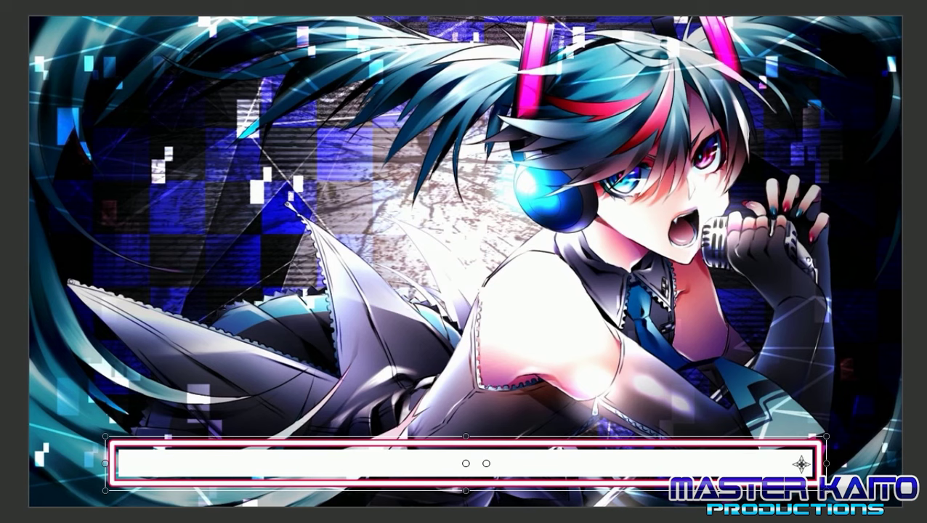
{"action": "left_click_drag", "start_coordinate": [824, 464], "coordinate": [125, 464]}
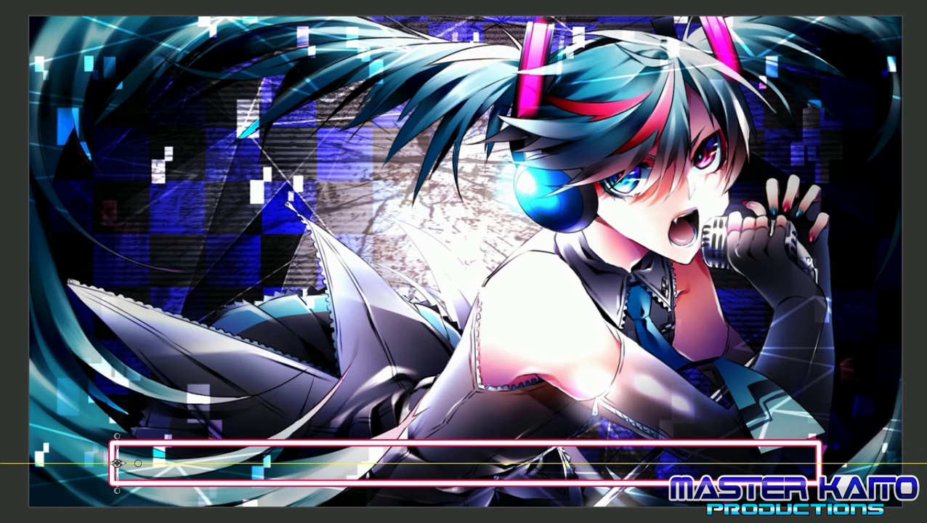
{"action": "left_click_drag", "start_coordinate": [120, 463], "coordinate": [138, 463]}
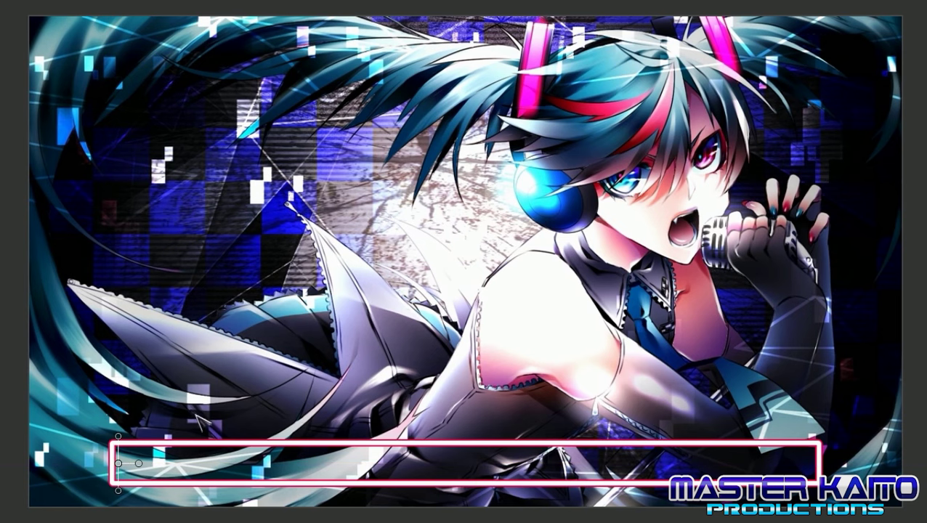
{"action": "key", "text": "Escape"}
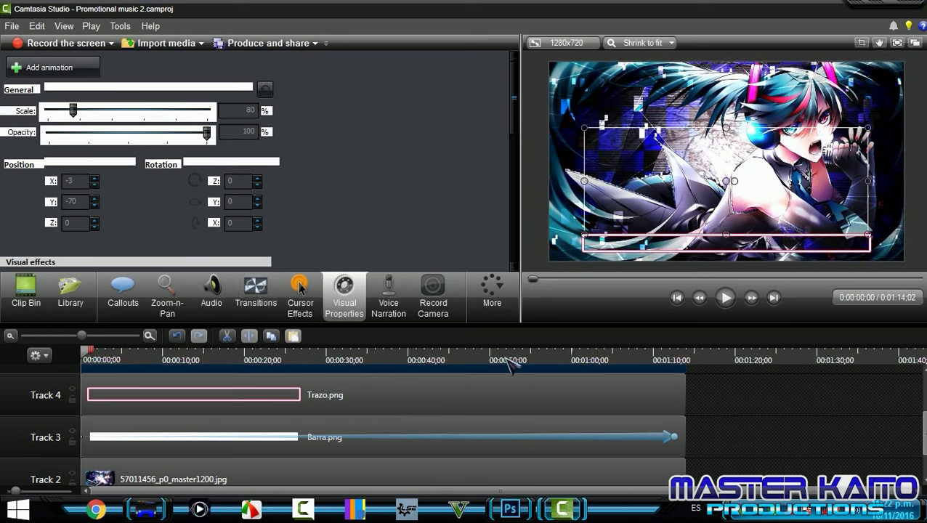
{"action": "key", "text": "space"}
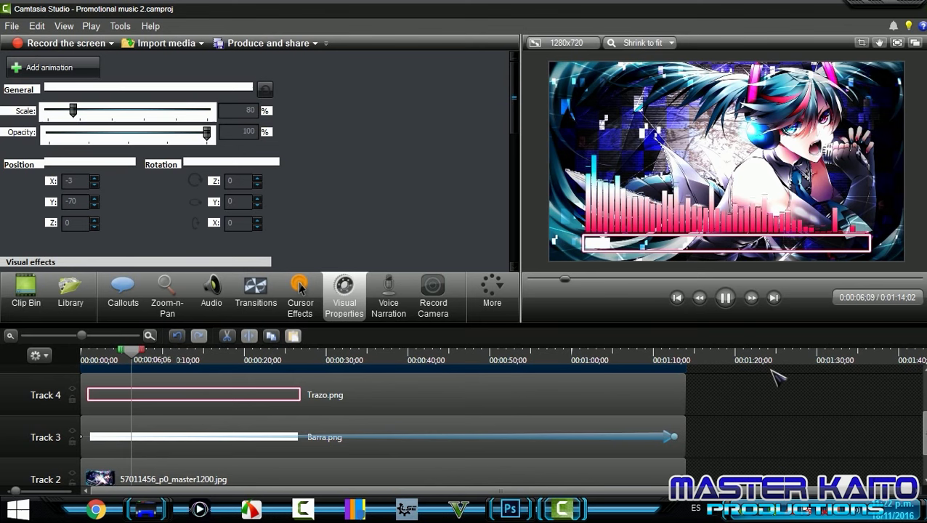
{"action": "left_click", "coordinate": [914, 43]}
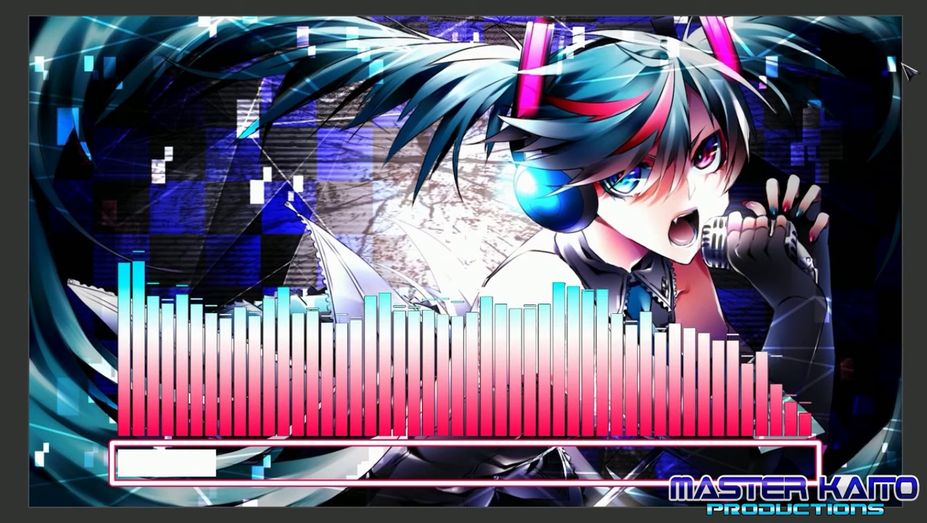
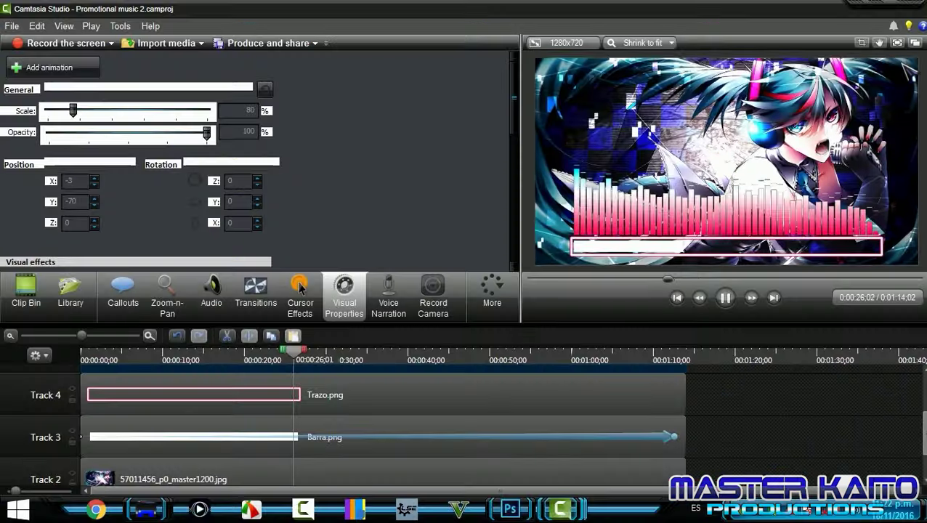
Select the Colors EQ, Trazo.png and Barra.png clips and group them as Group 1.
{"action": "key", "text": "Escape"}
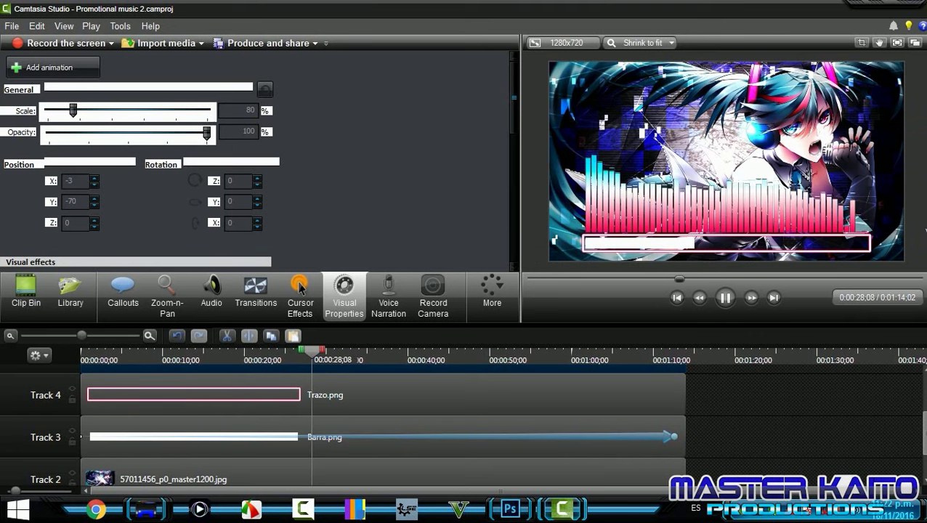
{"action": "left_click", "coordinate": [729, 302]}
{"action": "scroll", "coordinate": [800, 436], "scroll_direction": "up", "scroll_amount": 2}
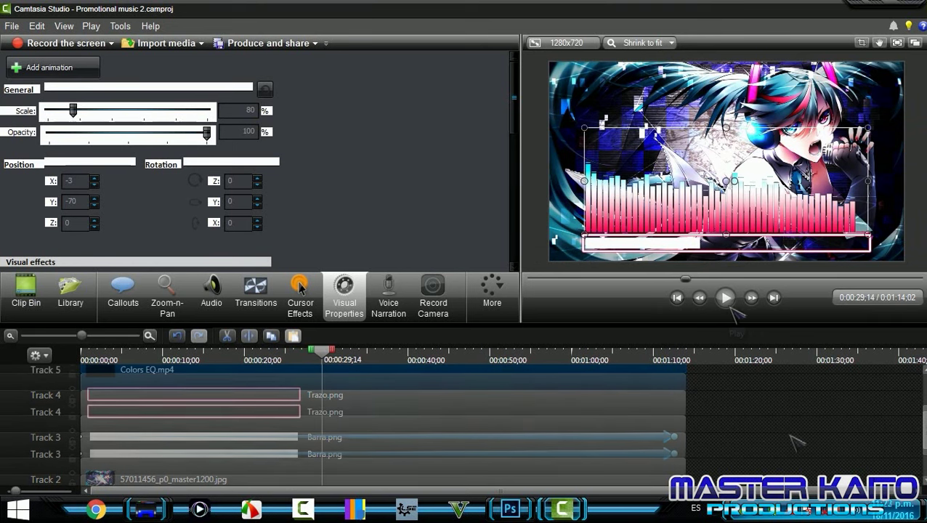
{"action": "left_click", "coordinate": [542, 443]}
{"action": "left_click_drag", "start_coordinate": [544, 444], "coordinate": [115, 376]}
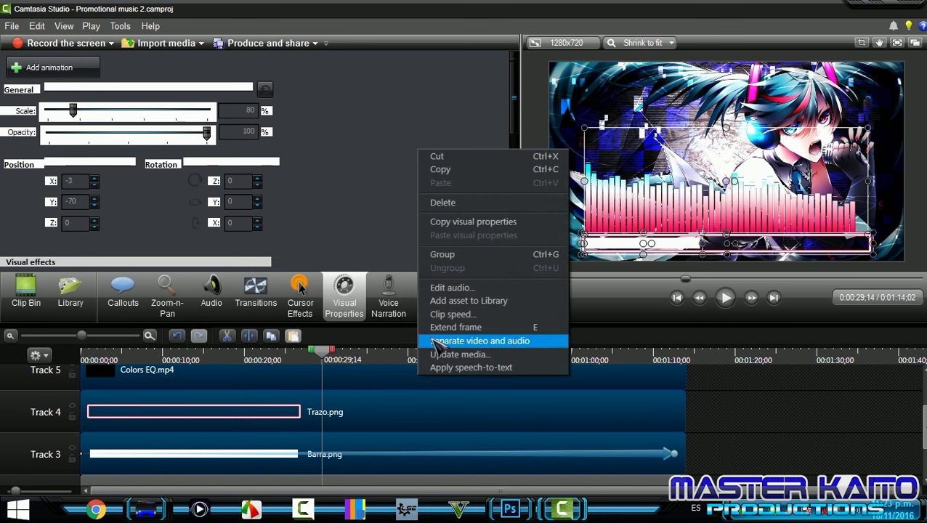
{"action": "left_click", "coordinate": [445, 254]}
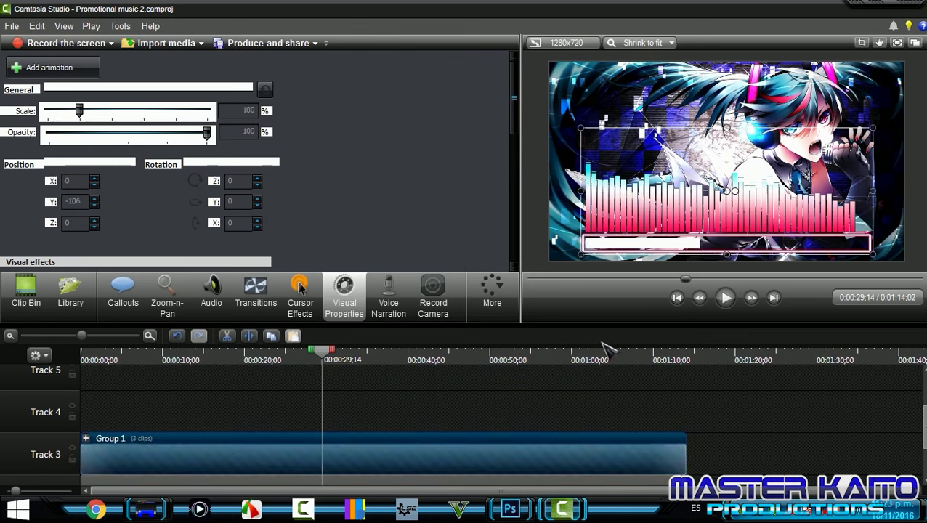
Scale Group 1 down to 78% and nudge it lower to Y -163.
{"action": "left_click", "coordinate": [339, 439]}
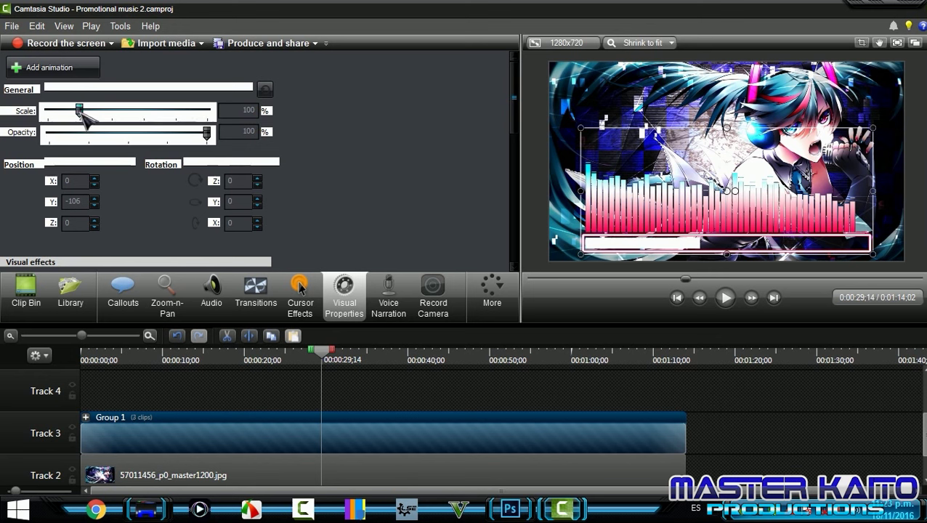
{"action": "left_click_drag", "start_coordinate": [81, 113], "coordinate": [73, 112]}
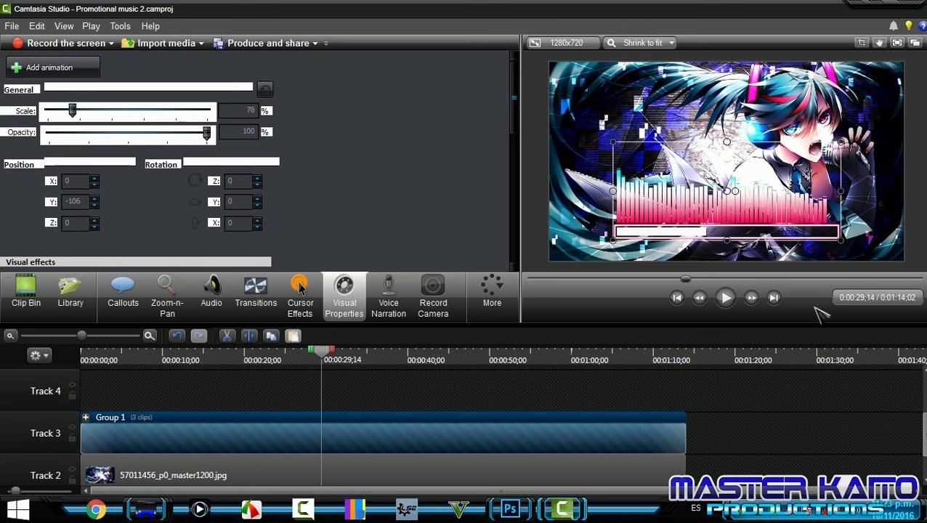
{"action": "key", "text": "Down"}
{"action": "key", "text": "Down"}
{"action": "key", "text": "Down"}
{"action": "key", "text": "Down"}
{"action": "key", "text": "Down"}
{"action": "key", "text": "Down"}
{"action": "key", "text": "Down"}
{"action": "key", "text": "Down"}
{"action": "key", "text": "Down"}
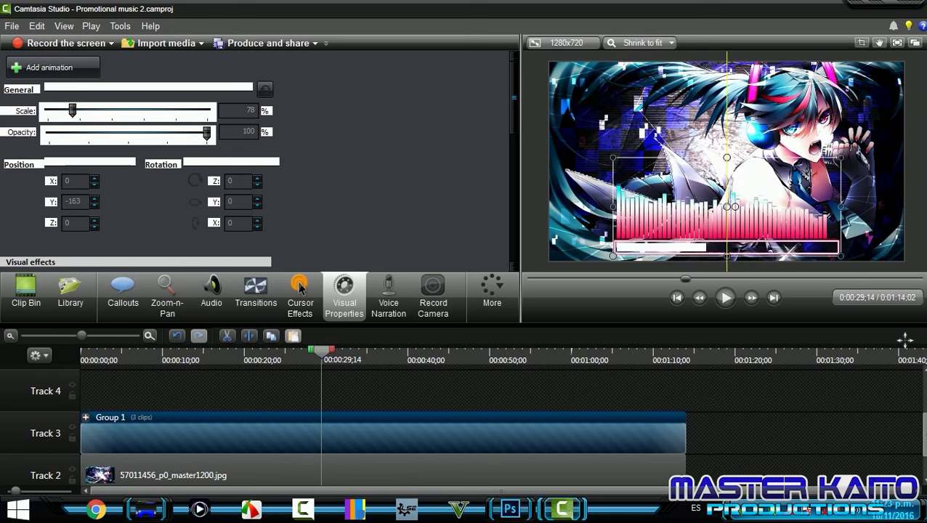
{"action": "key", "text": "Down"}
{"action": "key", "text": "Down"}
{"action": "key", "text": "Down"}
{"action": "left_click", "coordinate": [274, 356]}
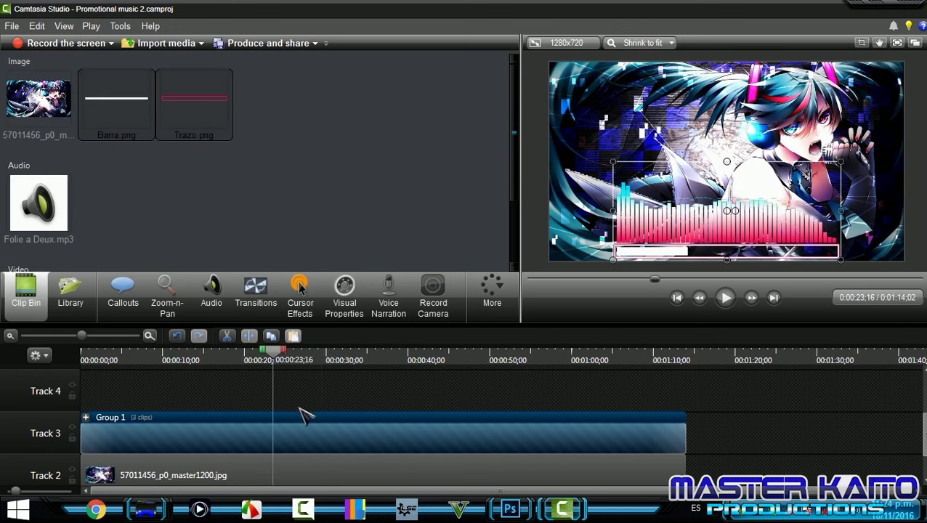
Move Group 1 up to Track 4 and import 4-Particulas.mov into the project.
{"action": "left_click_drag", "start_coordinate": [309, 425], "coordinate": [307, 412]}
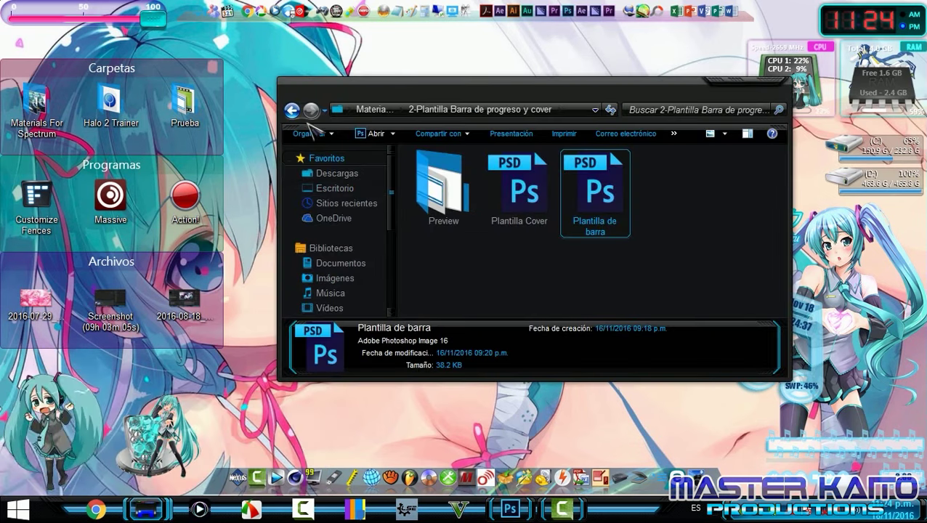
{"action": "left_click", "coordinate": [292, 110]}
{"action": "left_click", "coordinate": [657, 218]}
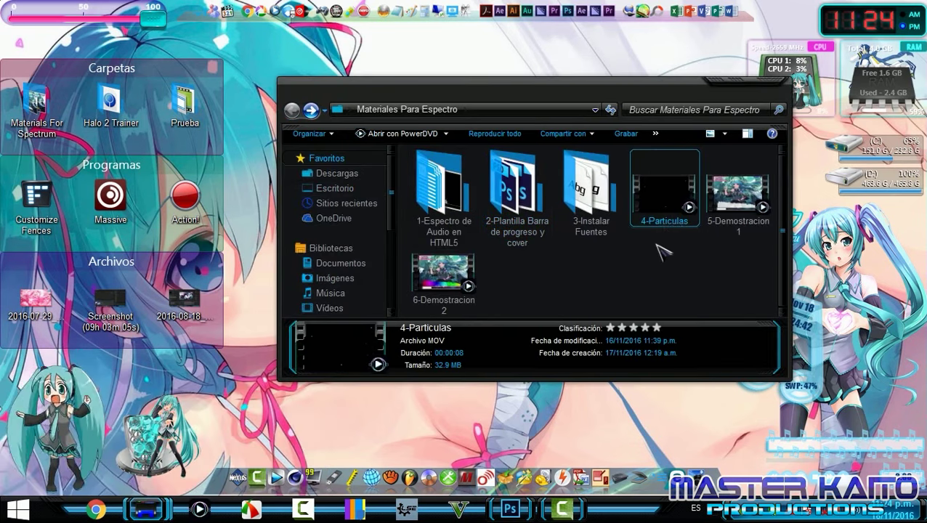
{"action": "left_click_drag", "start_coordinate": [658, 229], "coordinate": [165, 232]}
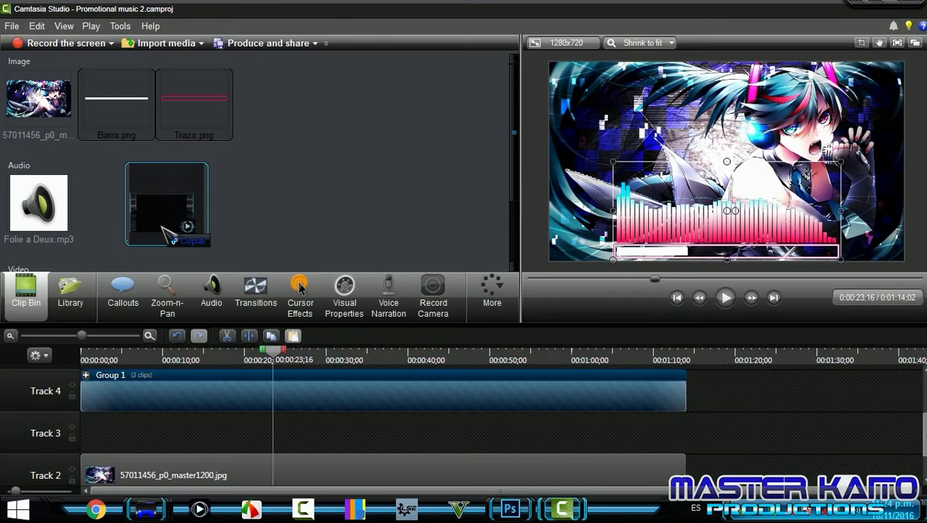
{"action": "left_click_drag", "start_coordinate": [518, 144], "coordinate": [515, 222]}
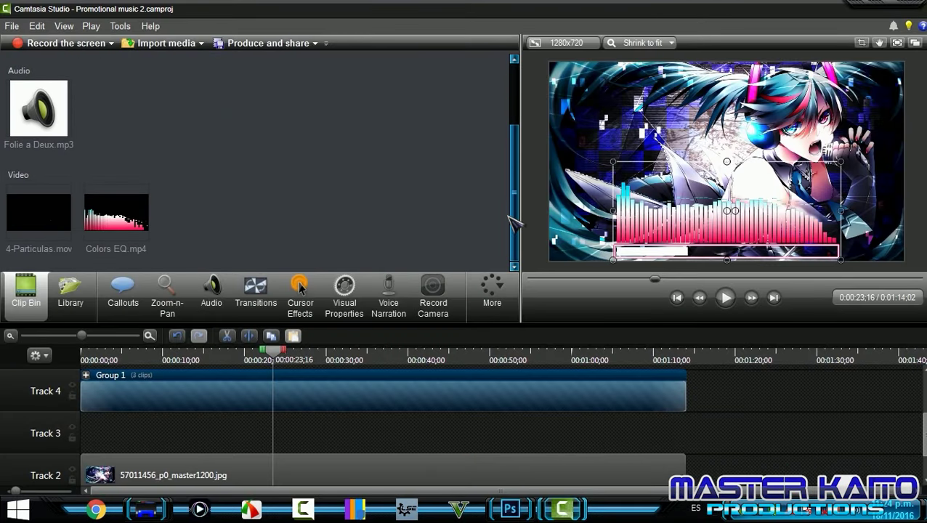
Lay repeated 4-Particulas.mov clips back to back along Track 3.
{"action": "left_click", "coordinate": [40, 221]}
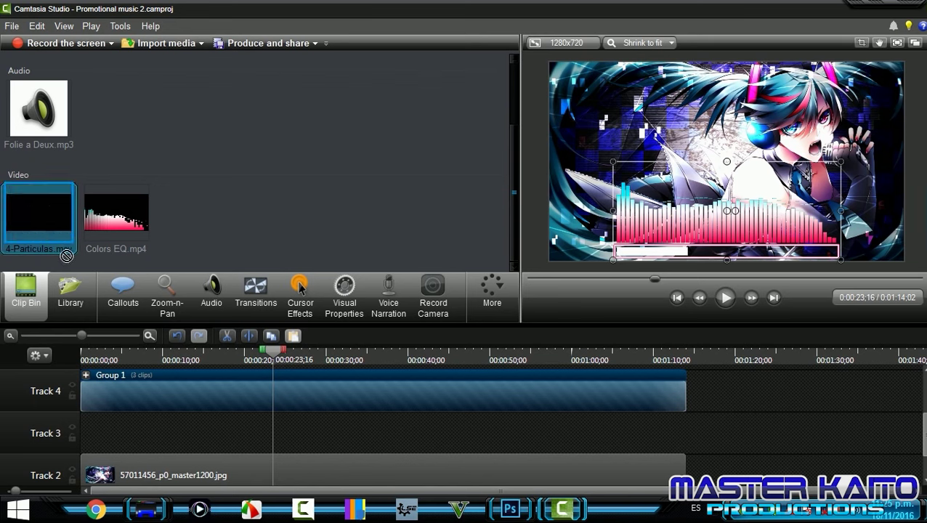
{"action": "left_click_drag", "start_coordinate": [40, 221], "coordinate": [189, 421]}
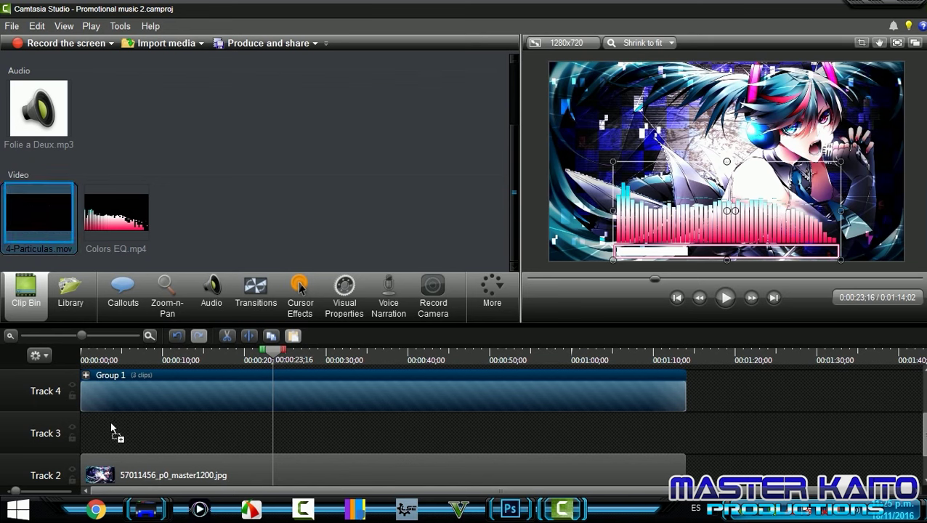
{"action": "left_click_drag", "start_coordinate": [112, 428], "coordinate": [120, 428]}
{"action": "mouse_move", "coordinate": [40, 218]}
{"action": "left_mouse_down"}
{"action": "mouse_move", "coordinate": [240, 434]}
{"action": "mouse_move", "coordinate": [304, 424]}
{"action": "mouse_move", "coordinate": [491, 448]}
{"action": "left_mouse_up"}
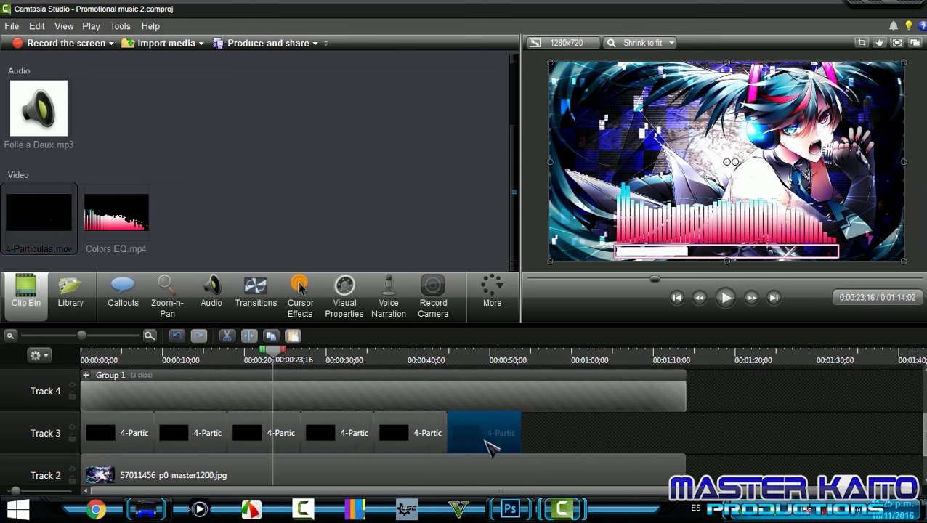
{"action": "mouse_move", "coordinate": [40, 218]}
{"action": "left_mouse_down"}
{"action": "mouse_move", "coordinate": [567, 436]}
{"action": "mouse_move", "coordinate": [705, 436]}
{"action": "left_mouse_up"}
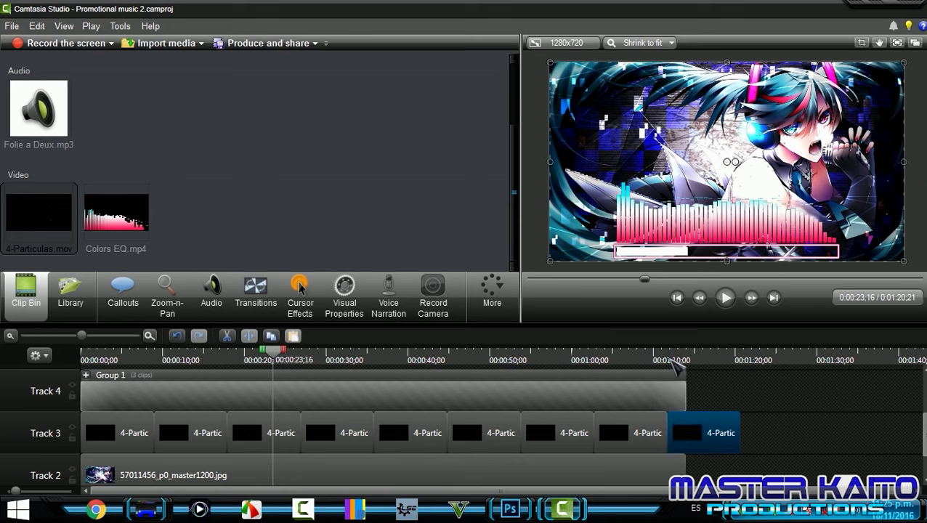
Split the last particles clip where Group 1 ends and delete the leftover piece.
{"action": "left_click", "coordinate": [680, 361]}
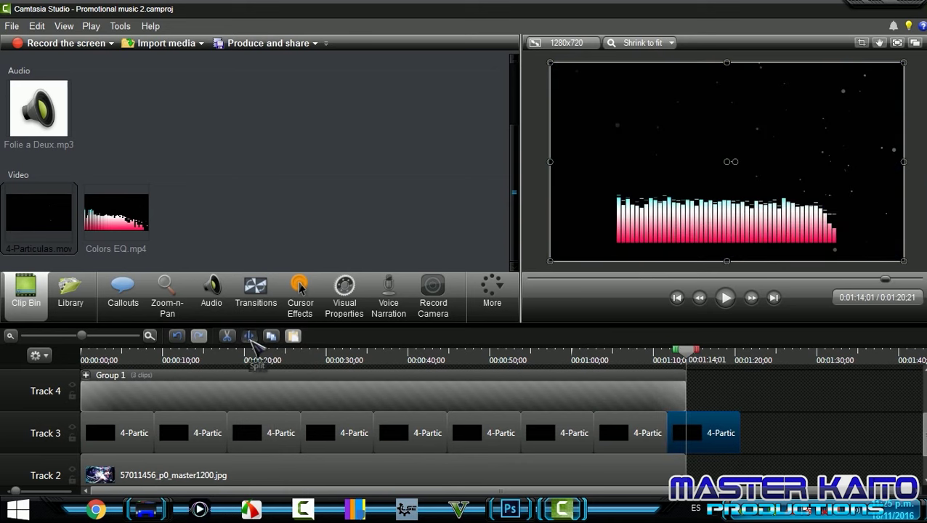
{"action": "left_click", "coordinate": [249, 336]}
{"action": "left_click", "coordinate": [720, 434]}
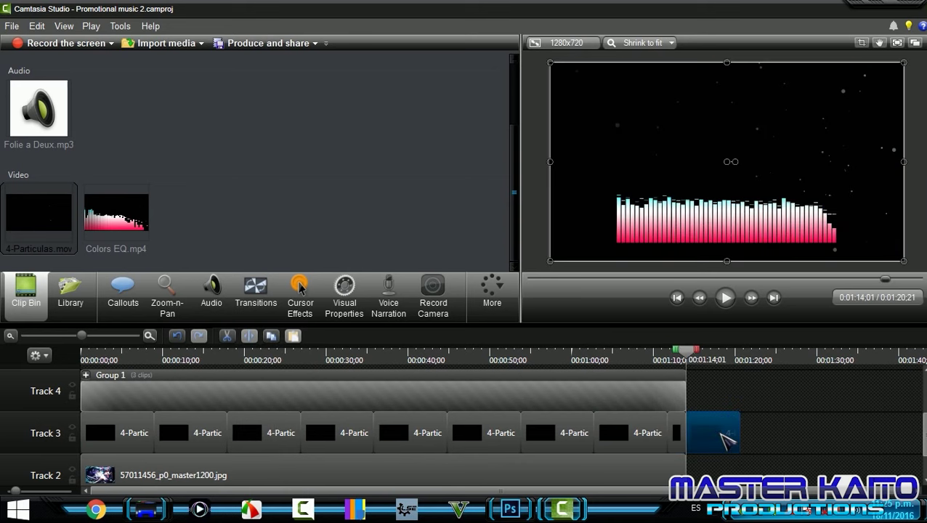
{"action": "key", "text": "Delete"}
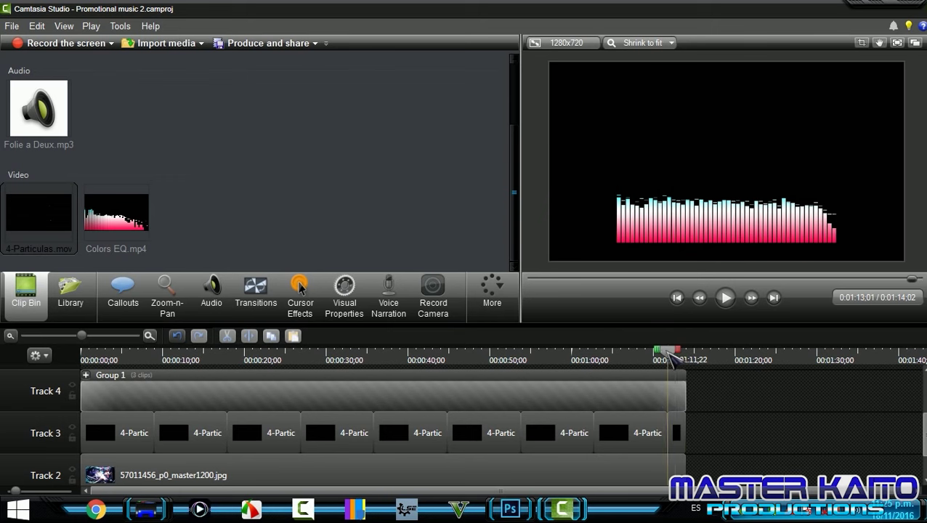
{"action": "left_click_drag", "start_coordinate": [672, 356], "coordinate": [668, 357]}
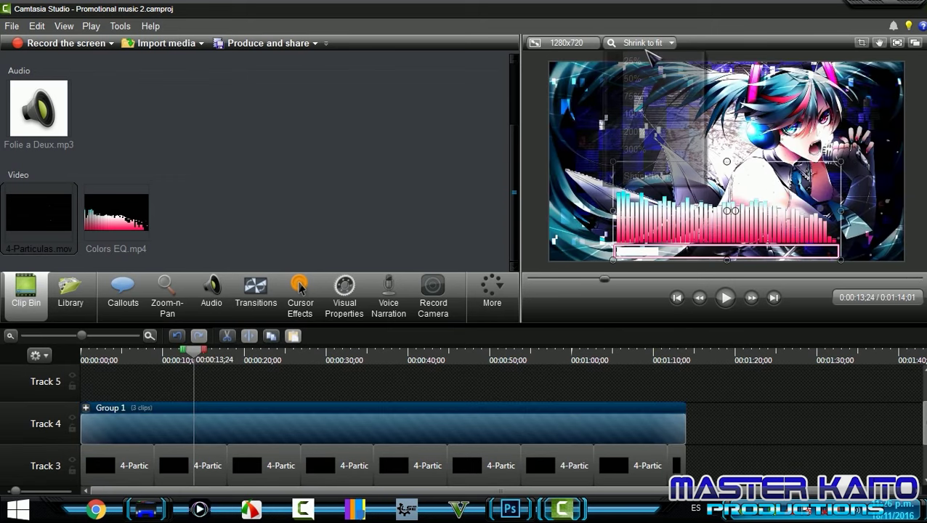
Select all Track 3 particles clips and enable Remove a color with tolerance 10 and softness 10.
{"action": "left_click", "coordinate": [643, 43]}
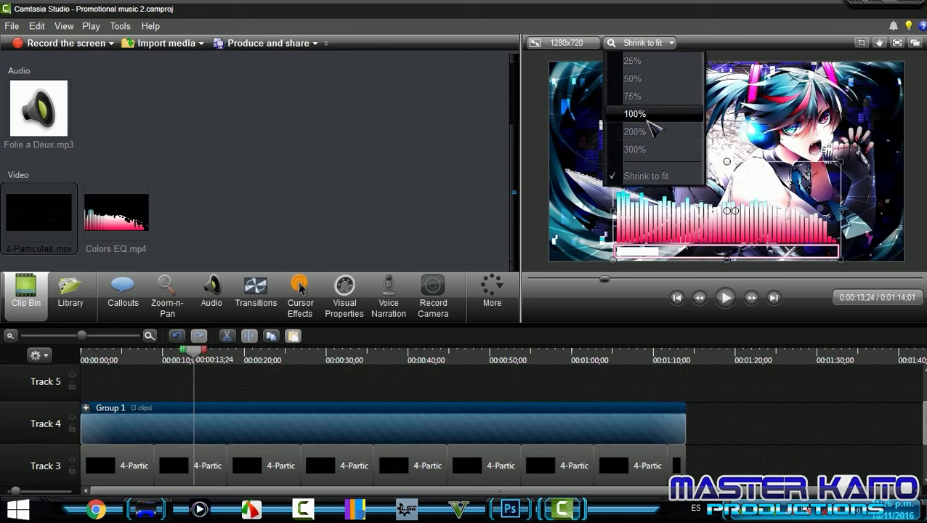
{"action": "left_click", "coordinate": [633, 113]}
{"action": "left_click", "coordinate": [879, 43]}
{"action": "left_click_drag", "start_coordinate": [836, 87], "coordinate": [601, 115]}
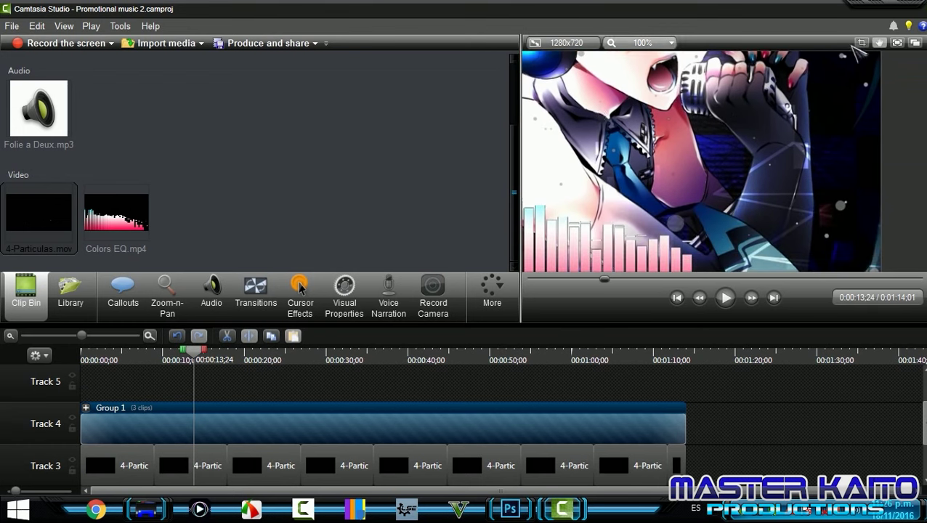
{"action": "left_click", "coordinate": [690, 466]}
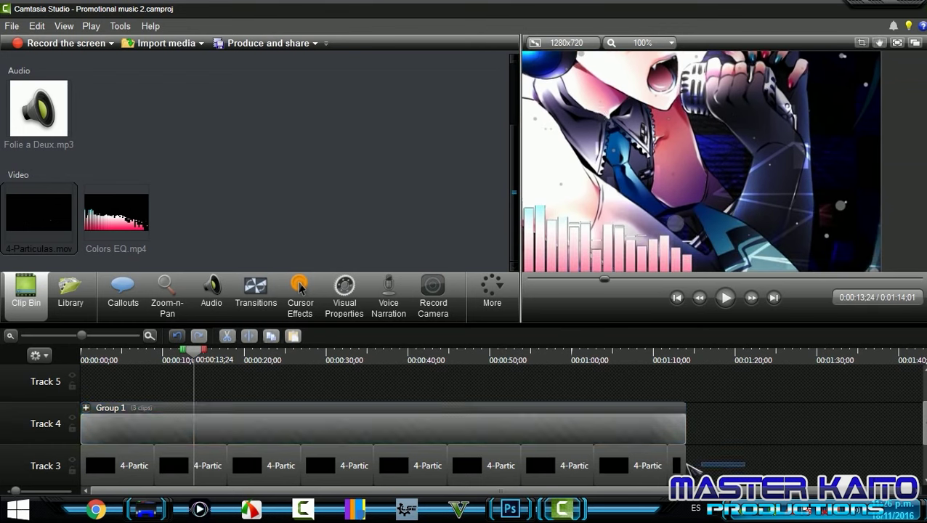
{"action": "left_click_drag", "start_coordinate": [689, 465], "coordinate": [149, 468]}
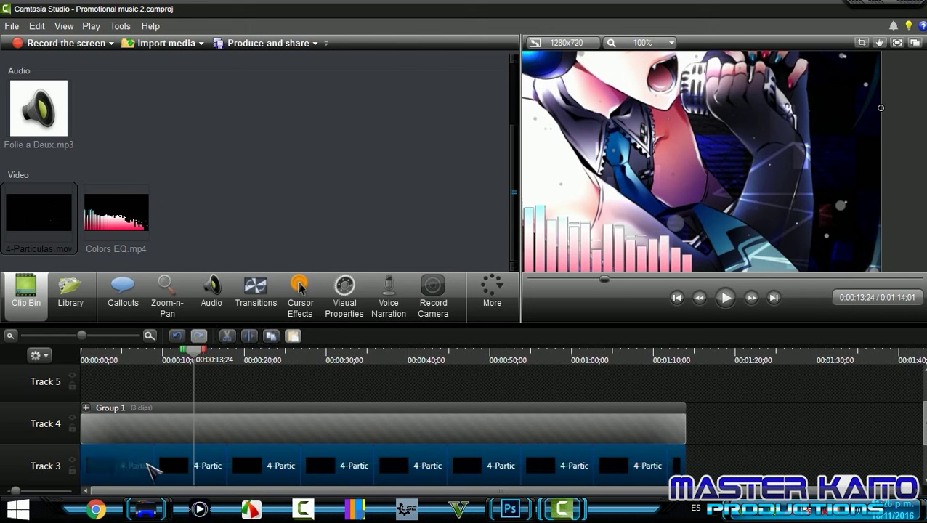
{"action": "scroll", "coordinate": [465, 428], "scroll_direction": "down", "scroll_amount": 1}
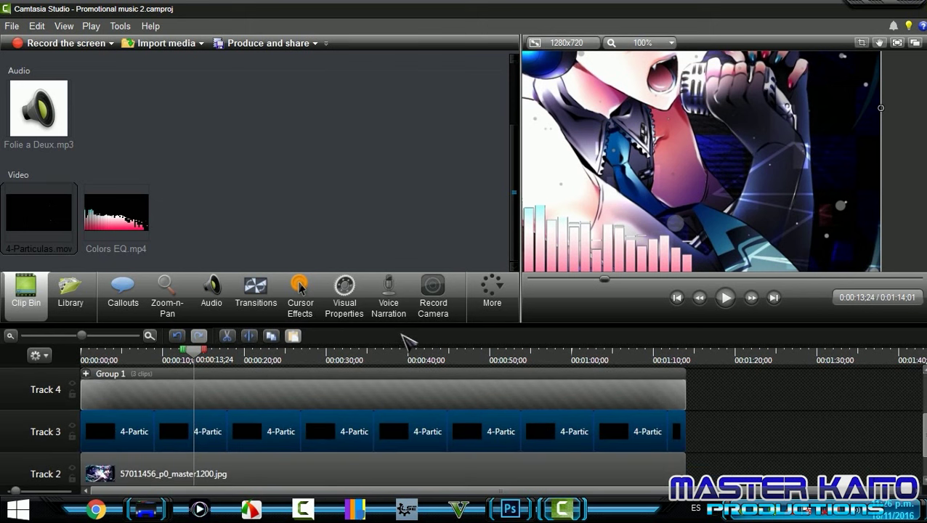
{"action": "left_click", "coordinate": [344, 294]}
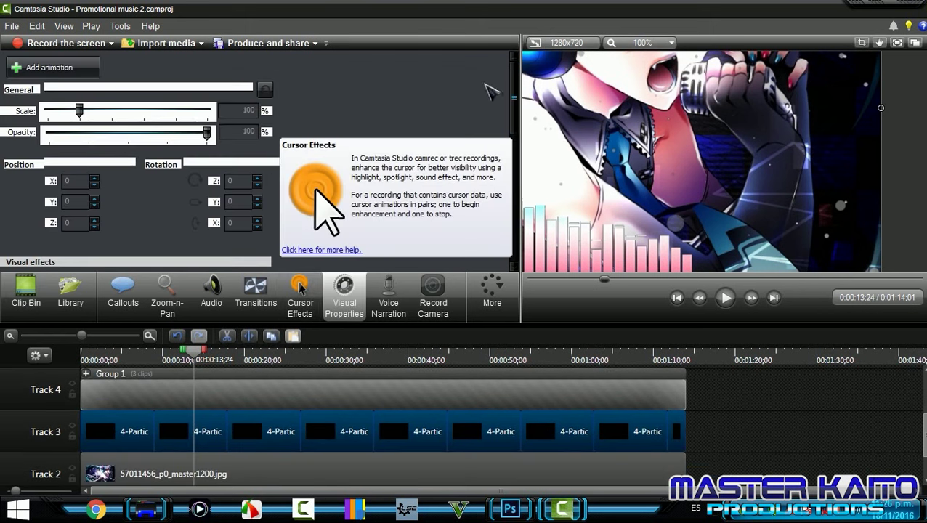
{"action": "scroll", "coordinate": [98, 157], "scroll_direction": "down", "scroll_amount": 5}
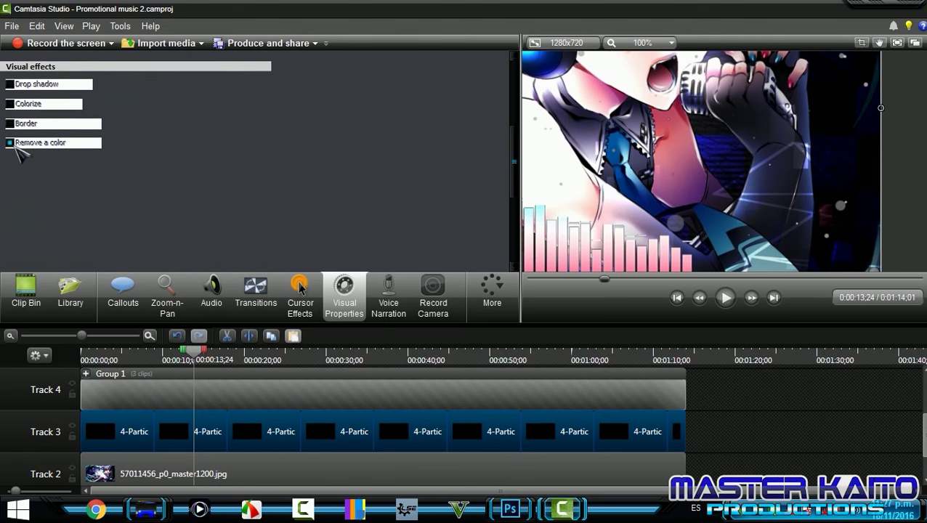
{"action": "left_click", "coordinate": [11, 143]}
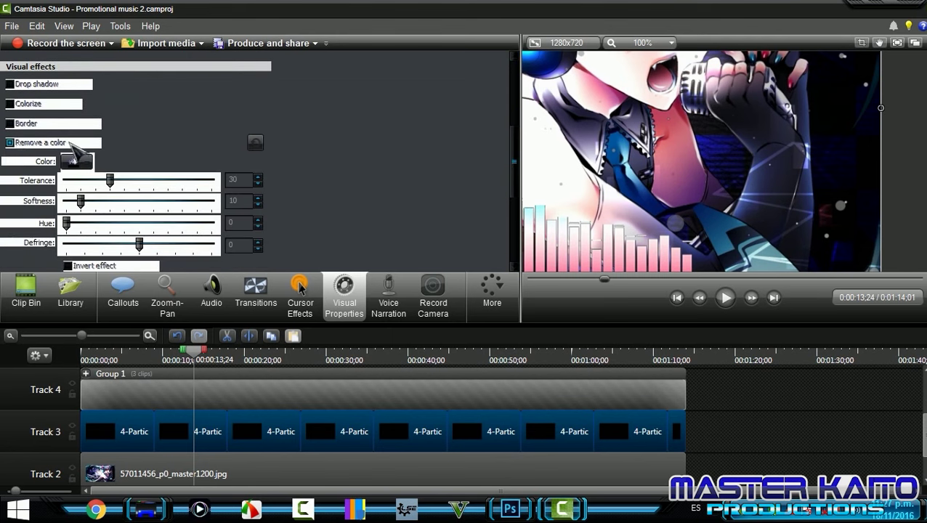
{"action": "left_click", "coordinate": [86, 162]}
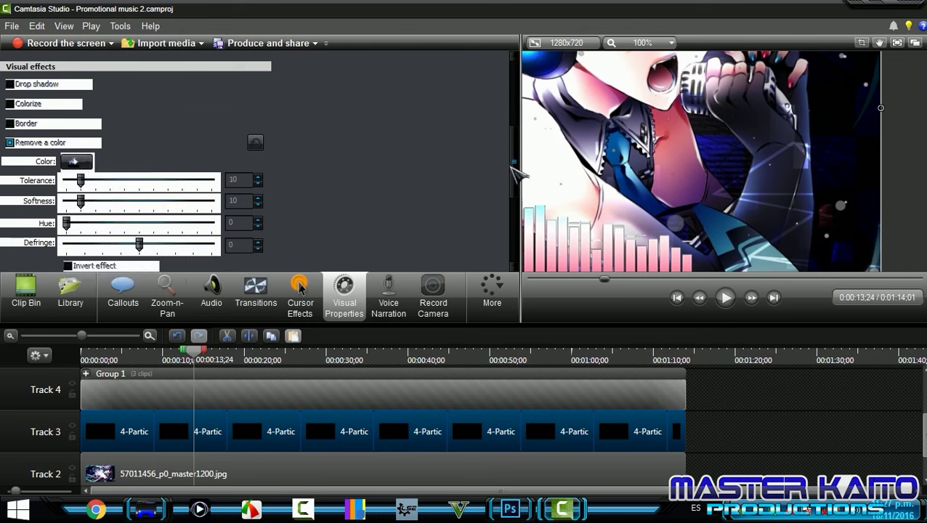
{"action": "scroll", "coordinate": [407, 167], "scroll_direction": "up", "scroll_amount": 3}
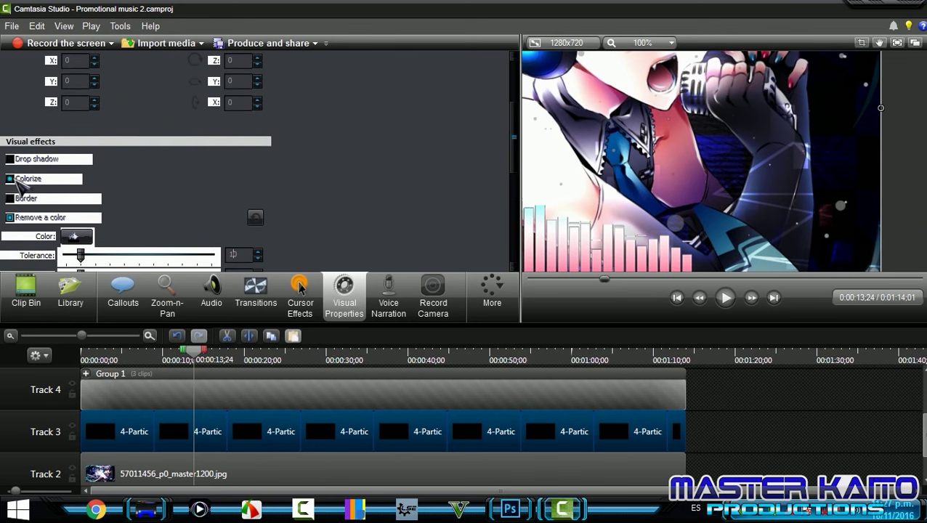
Colorize the particles clips pink (R255 G0 B127) at amount 100.
{"action": "left_click", "coordinate": [16, 182]}
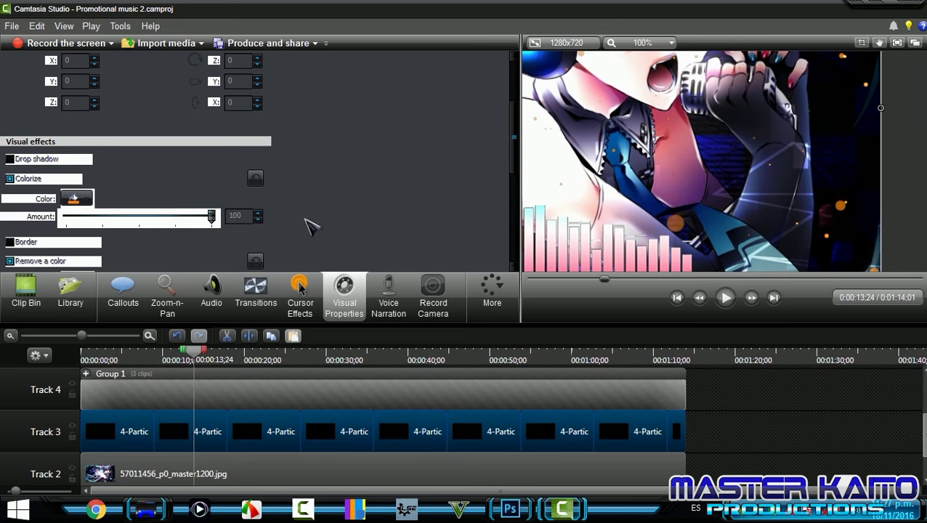
{"action": "left_click", "coordinate": [75, 200]}
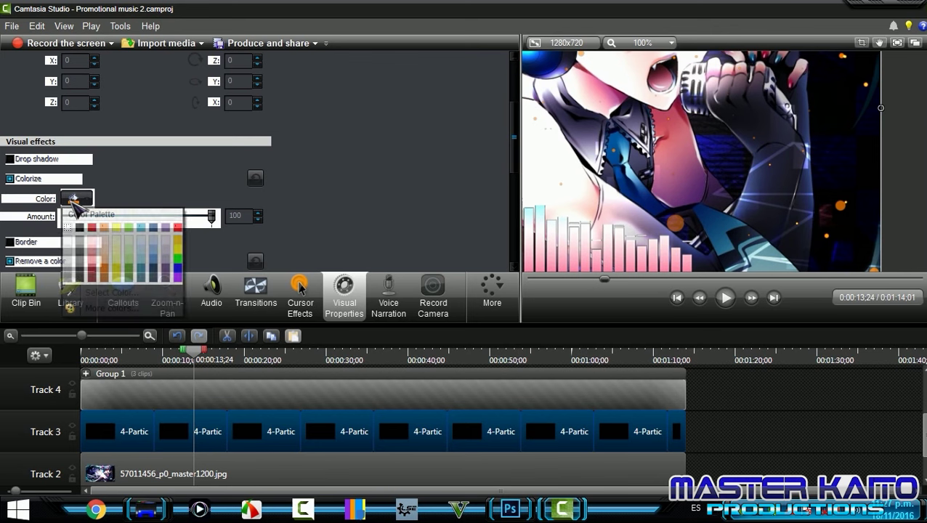
{"action": "left_click", "coordinate": [178, 228]}
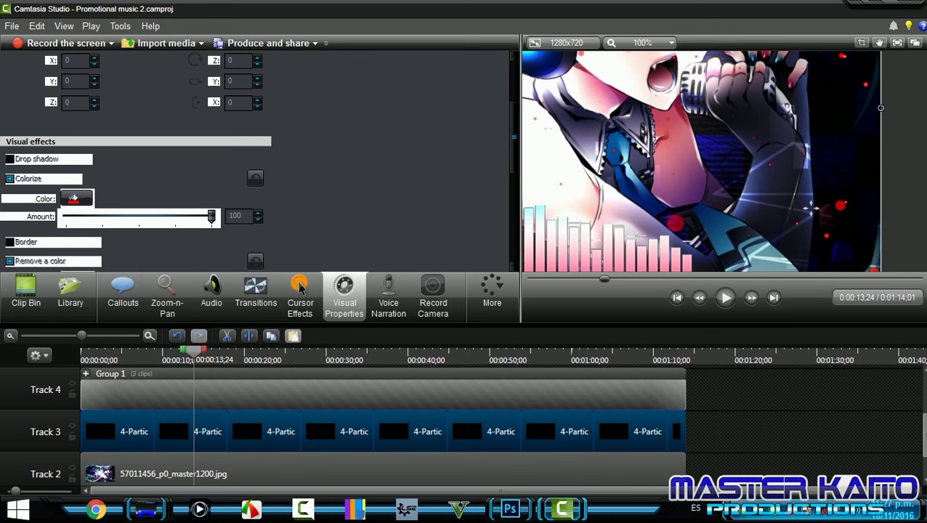
{"action": "left_click", "coordinate": [76, 199]}
{"action": "left_click", "coordinate": [109, 292]}
{"action": "left_click_drag", "start_coordinate": [379, 122], "coordinate": [324, 78]}
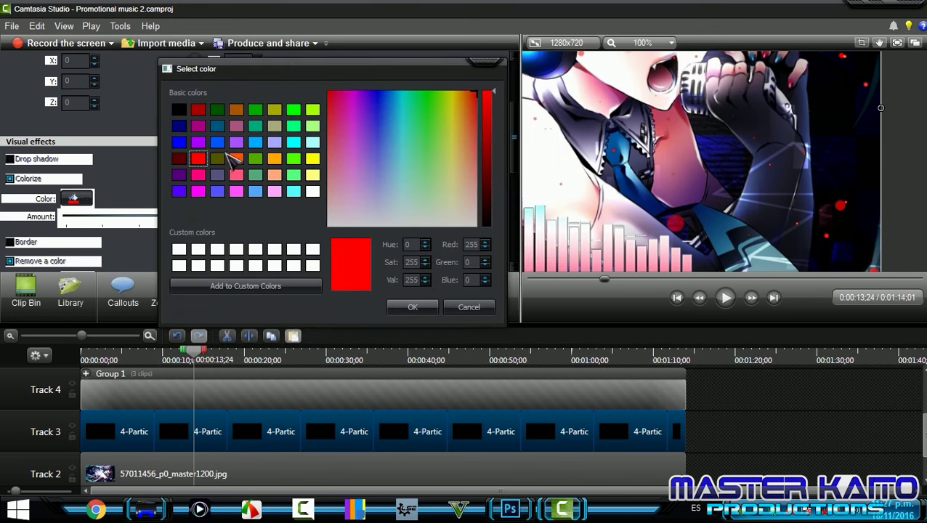
{"action": "left_click", "coordinate": [199, 176]}
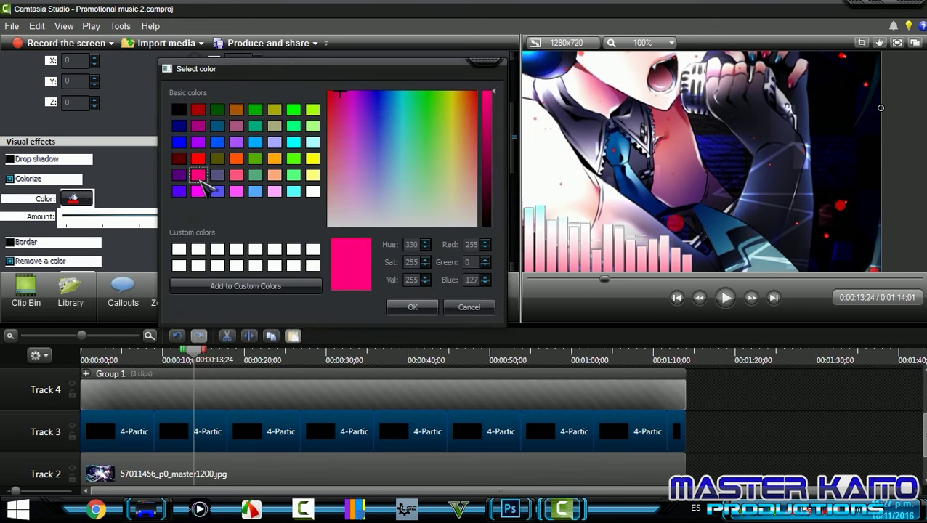
{"action": "left_click", "coordinate": [429, 307]}
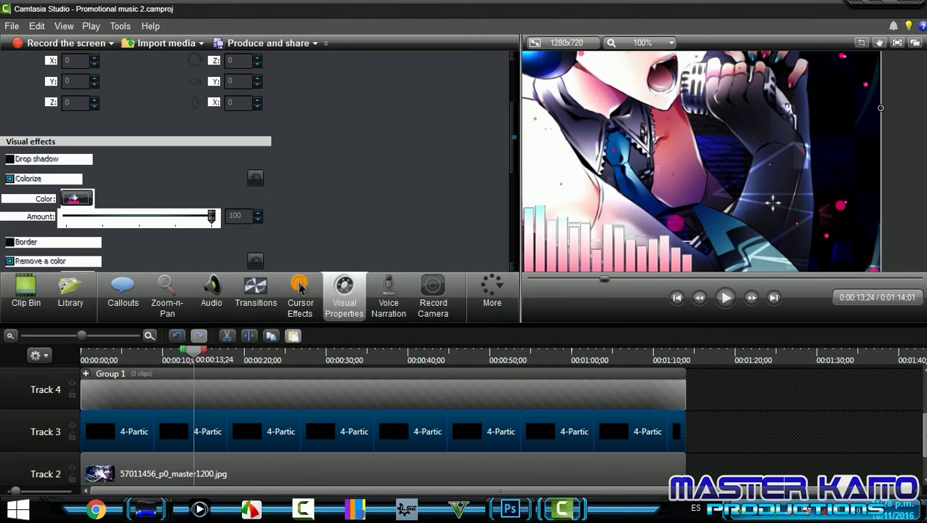
{"action": "left_click", "coordinate": [655, 43]}
{"action": "left_click", "coordinate": [647, 176]}
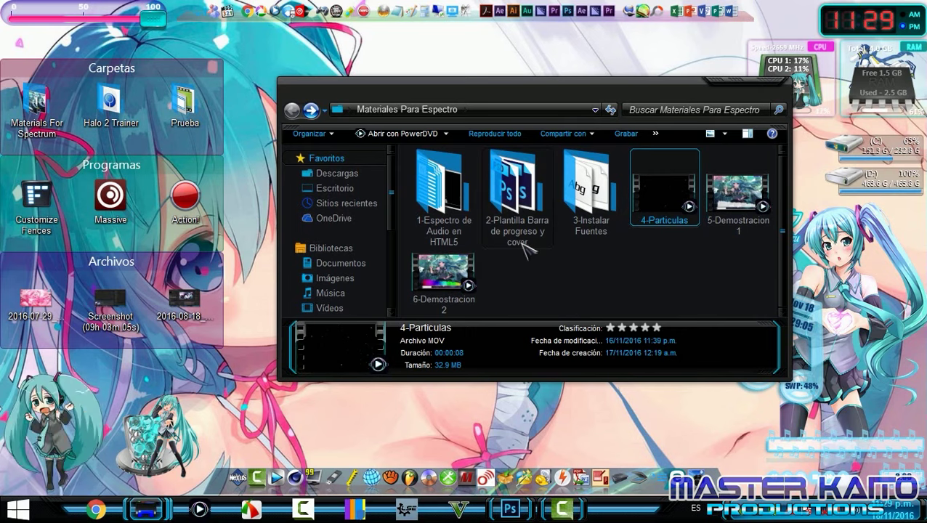
Open the 2-Plantilla Barra de progreso y cover folder, select Plantilla Cover, and close Explorer.
{"action": "double_click", "coordinate": [512, 190]}
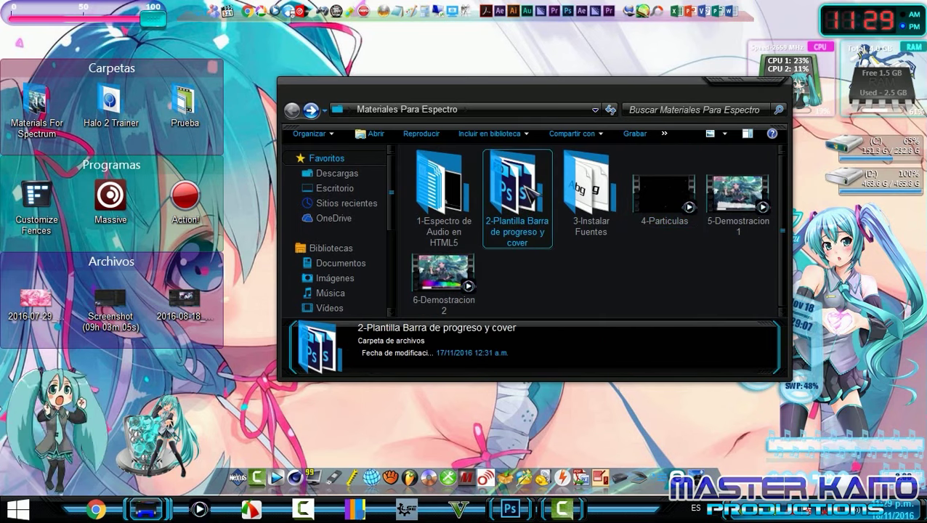
{"action": "left_click", "coordinate": [529, 193]}
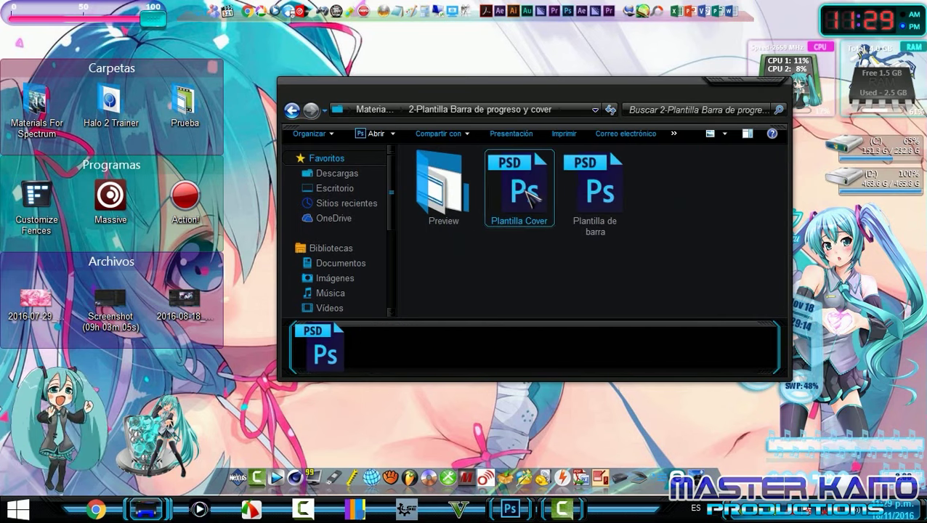
{"action": "left_click", "coordinate": [716, 86]}
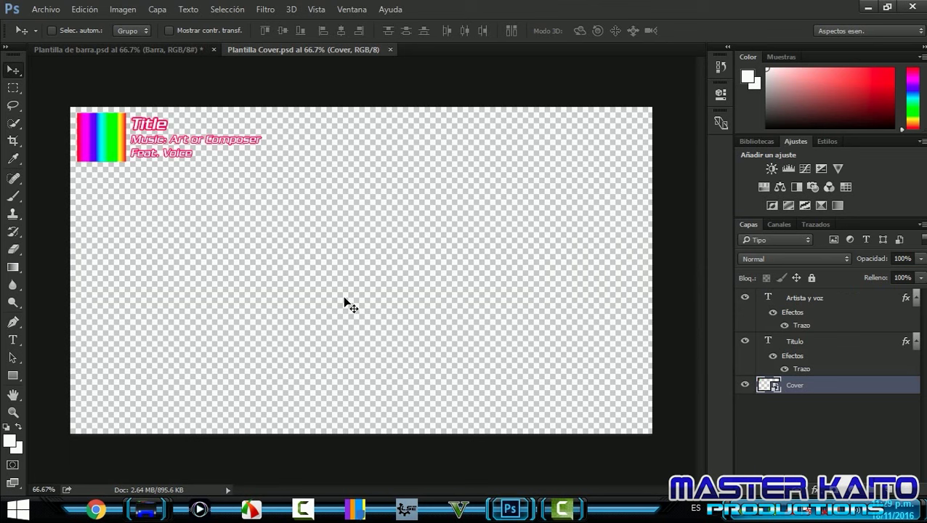
Change the Titulo layer's stroke colour to purple.
{"action": "left_click", "coordinate": [801, 344]}
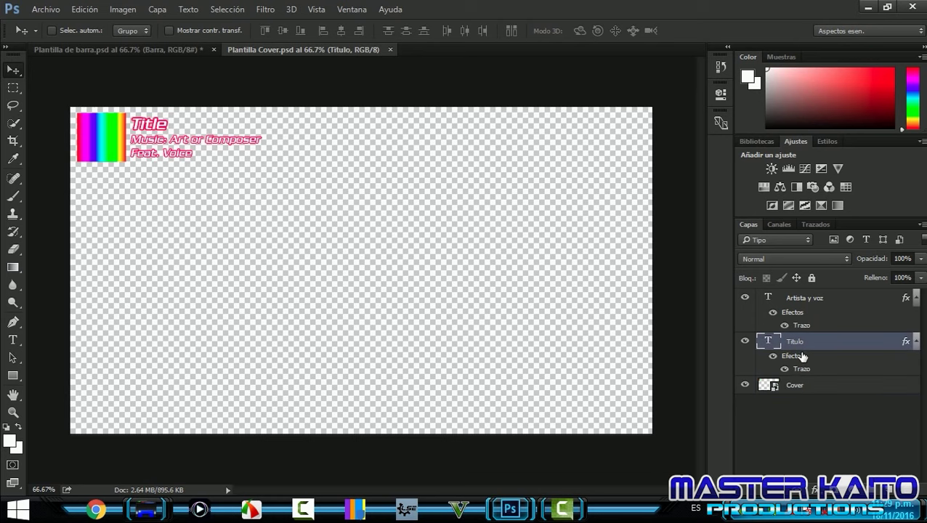
{"action": "left_click", "coordinate": [802, 302]}
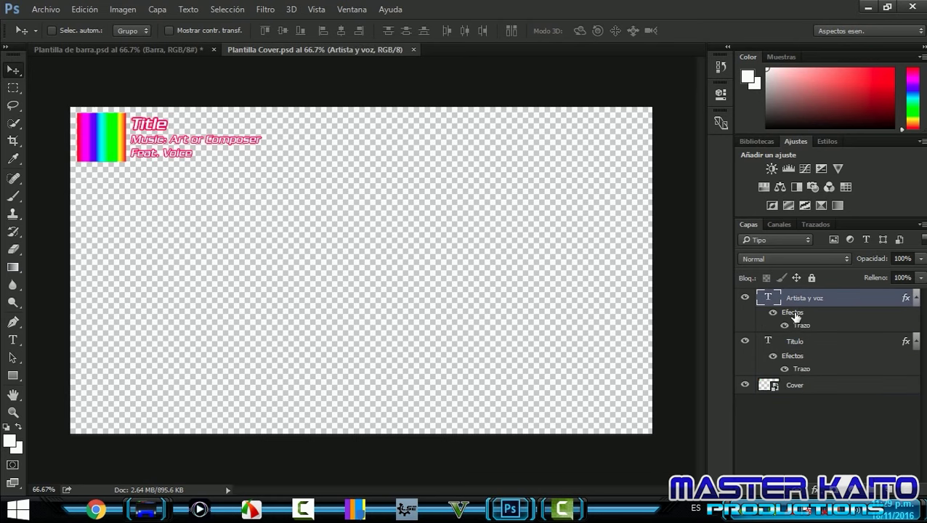
{"action": "left_click", "coordinate": [805, 355]}
{"action": "double_click", "coordinate": [802, 368]}
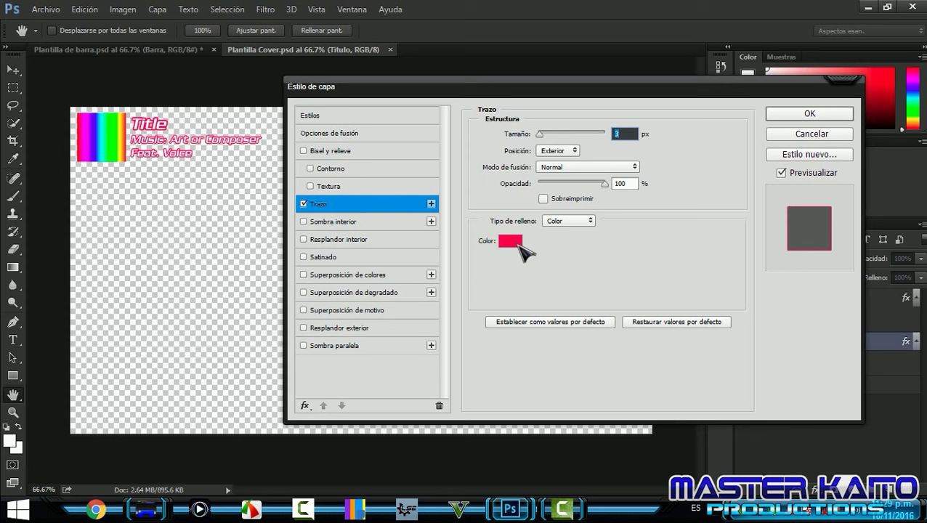
{"action": "left_click", "coordinate": [509, 242]}
{"action": "left_click", "coordinate": [671, 178]}
{"action": "mouse_move", "coordinate": [686, 187]}
{"action": "left_mouse_down"}
{"action": "mouse_move", "coordinate": [686, 162]}
{"action": "mouse_move", "coordinate": [687, 183]}
{"action": "left_mouse_up"}
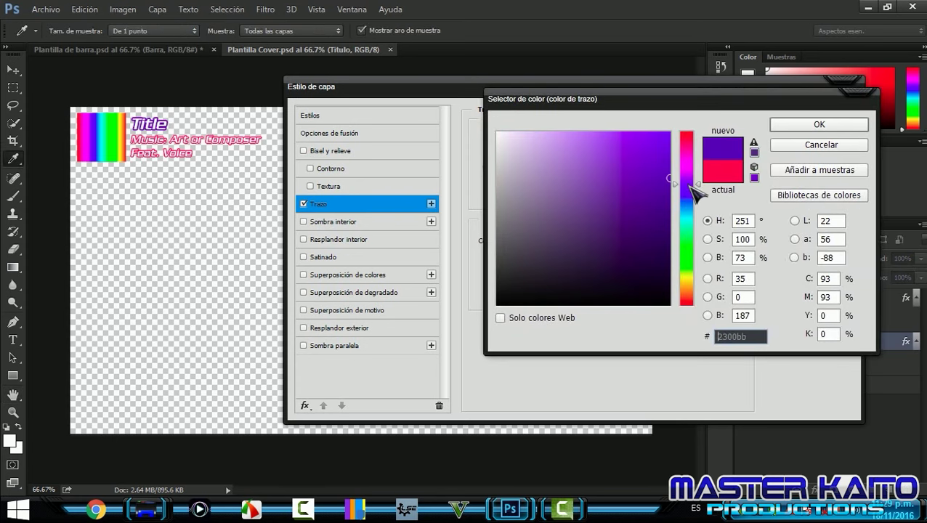
{"action": "left_click", "coordinate": [819, 125]}
{"action": "left_click", "coordinate": [819, 110]}
Shift the Artista y voz layer's stroke colour toward pink.
{"action": "left_click", "coordinate": [808, 333]}
{"action": "double_click", "coordinate": [803, 326]}
{"action": "left_click", "coordinate": [509, 242]}
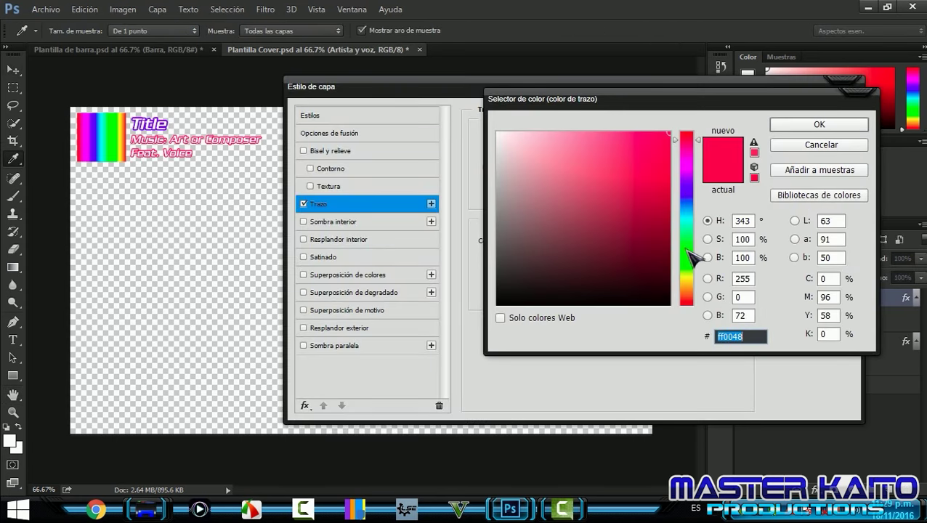
{"action": "left_click_drag", "start_coordinate": [687, 252], "coordinate": [687, 176]}
{"action": "left_click", "coordinate": [807, 124]}
{"action": "left_click", "coordinate": [809, 114]}
Look through the song's materials folder for the title information.
{"action": "mouse_move", "coordinate": [145, 509]}
{"action": "left_click", "coordinate": [86, 436]}
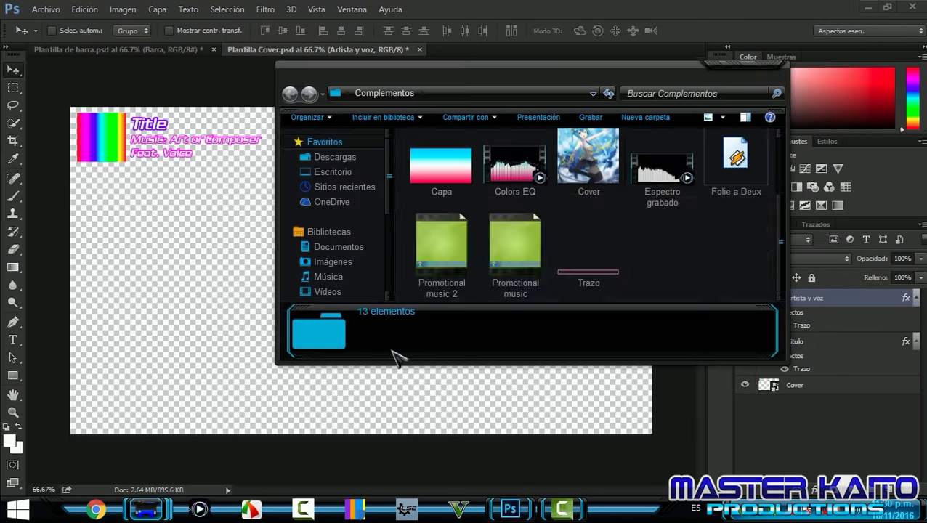
{"action": "double_click", "coordinate": [434, 182]}
{"action": "left_click", "coordinate": [468, 276]}
{"action": "left_click", "coordinate": [270, 242]}
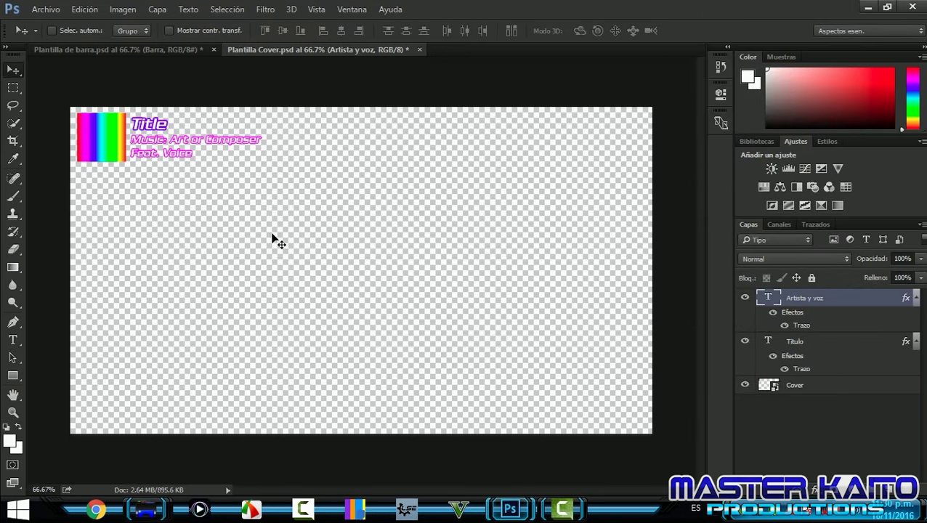
Replace the title with 'Folie a Deux' and fill in the composer and 'Feat. Hatsune Miku' credits.
{"action": "key", "text": "t"}
{"action": "left_click", "coordinate": [803, 341]}
{"action": "mouse_move", "coordinate": [129, 124]}
{"action": "left_mouse_down"}
{"action": "mouse_move", "coordinate": [177, 119]}
{"action": "mouse_move", "coordinate": [294, 149]}
{"action": "left_mouse_up"}
{"action": "type", "text": "Folie a Deux"}
{"action": "left_click", "coordinate": [182, 139]}
{"action": "type", "text": "Osanzi"}
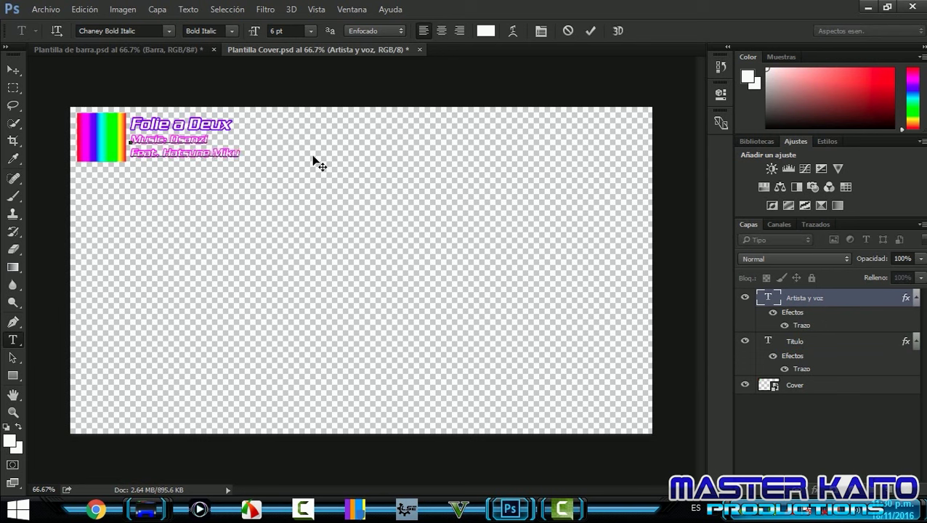
{"action": "left_click", "coordinate": [15, 70]}
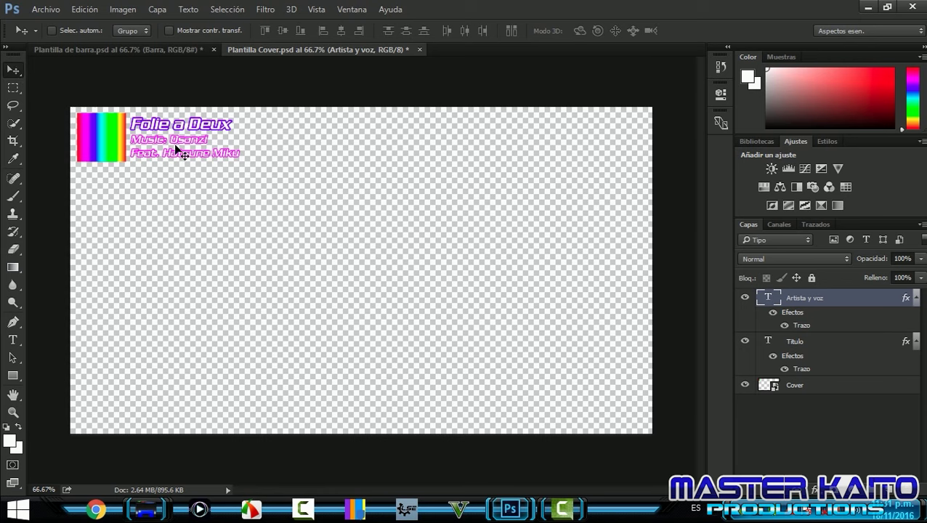
Open the Cover smart object and place the Cover art image onto its canvas.
{"action": "left_click", "coordinate": [817, 393]}
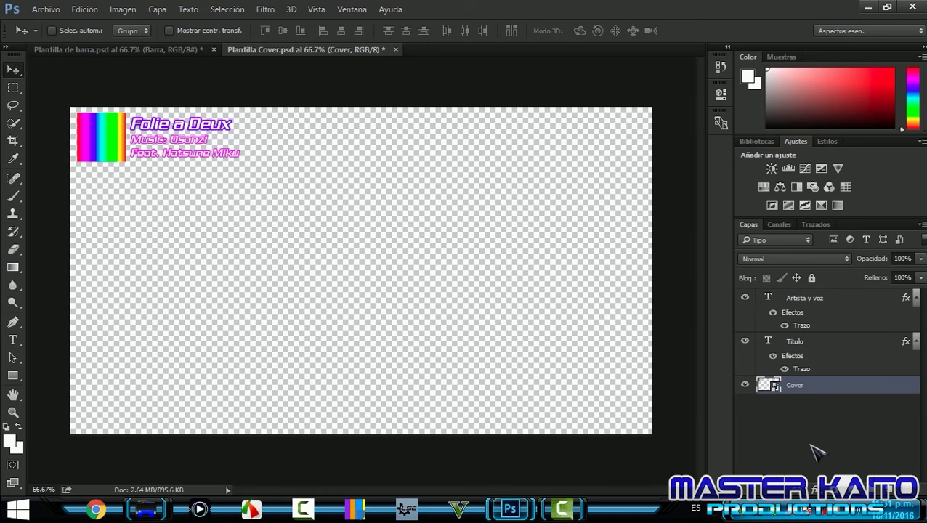
{"action": "double_click", "coordinate": [776, 391]}
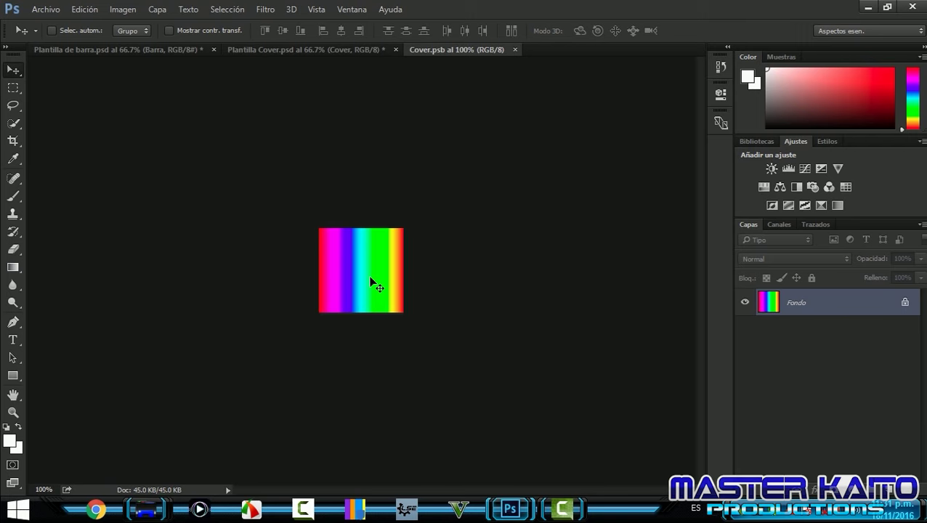
{"action": "left_click", "coordinate": [146, 509]}
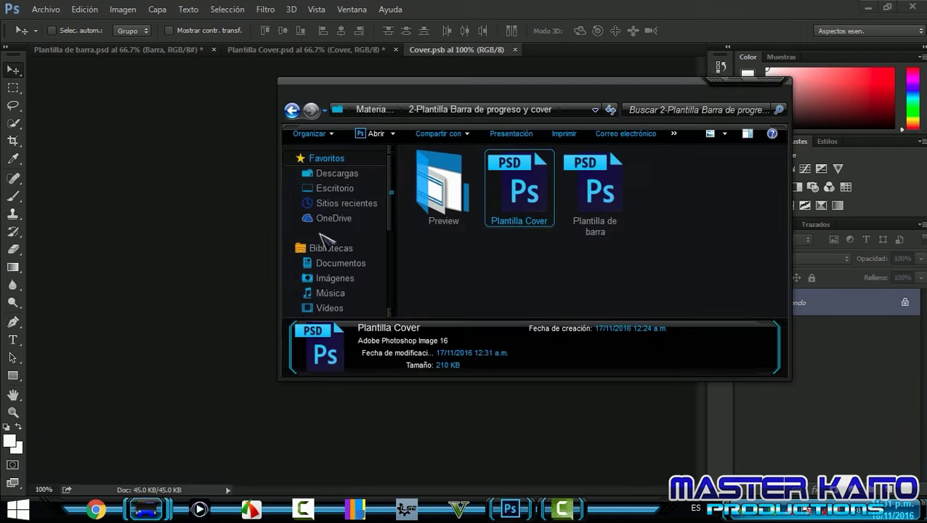
{"action": "left_click", "coordinate": [290, 94]}
{"action": "left_click_drag", "start_coordinate": [509, 69], "coordinate": [738, 69]}
{"action": "left_click_drag", "start_coordinate": [821, 258], "coordinate": [377, 304]}
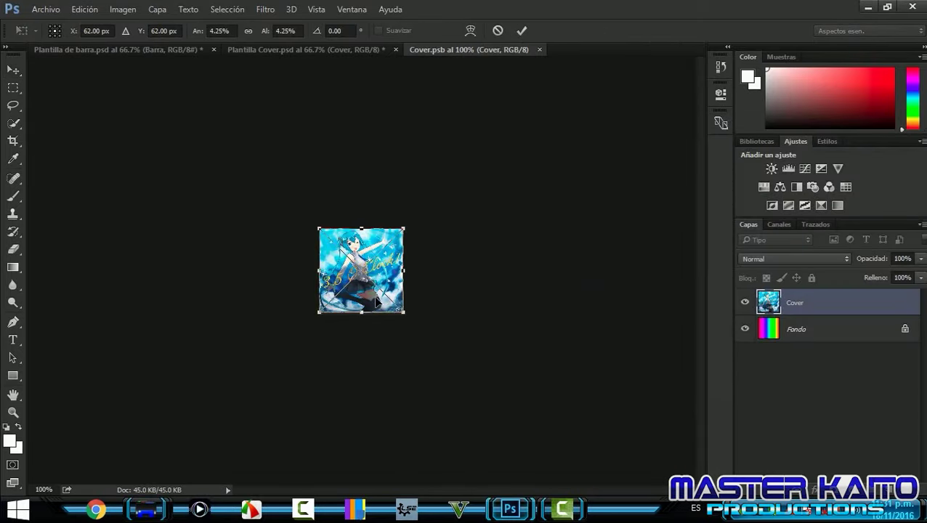
{"action": "key", "text": "Return"}
Delete the rainbow Fondo layer, flatten the image, save and close Cover.psb.
{"action": "left_click", "coordinate": [839, 334]}
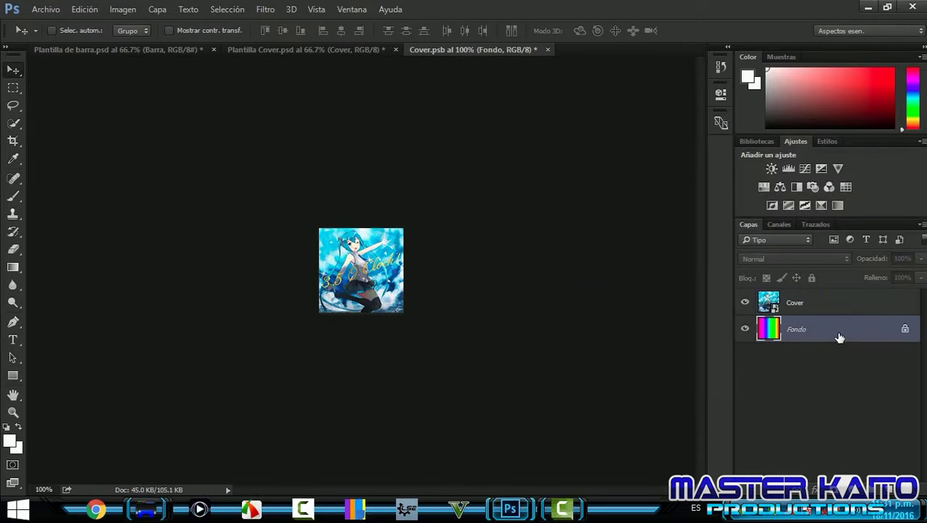
{"action": "key", "text": "Delete"}
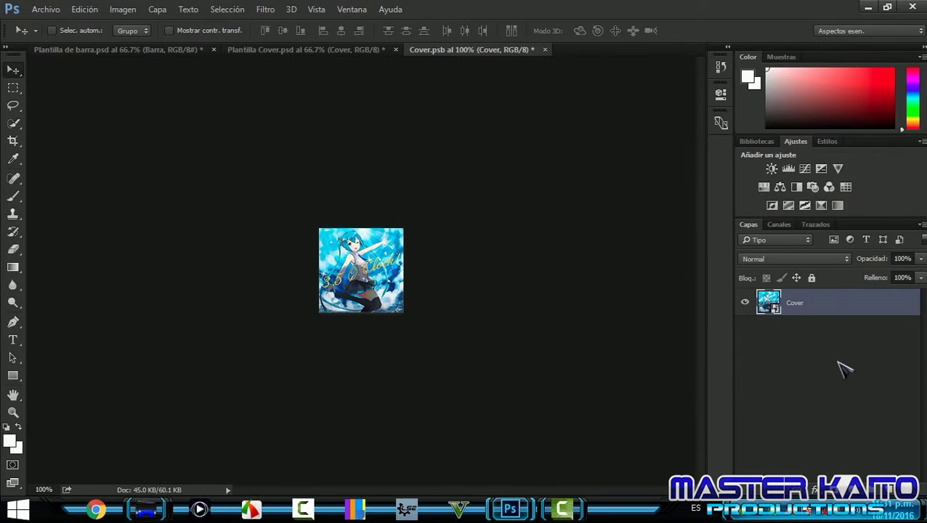
{"action": "right_click", "coordinate": [812, 311]}
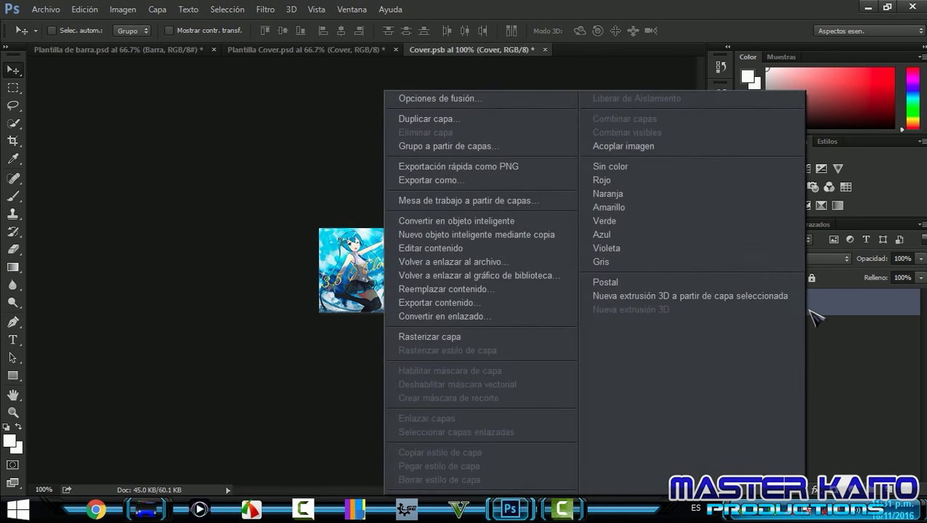
{"action": "left_click", "coordinate": [673, 151]}
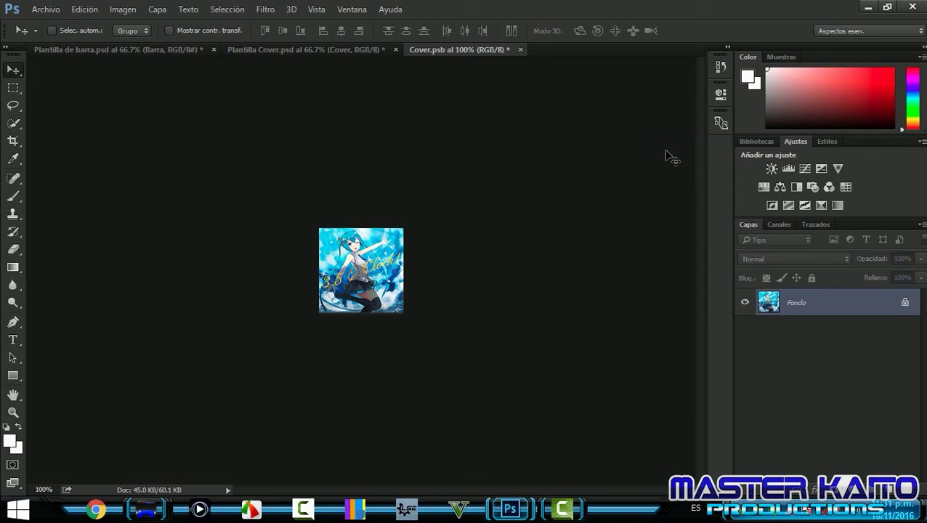
{"action": "left_click", "coordinate": [45, 9]}
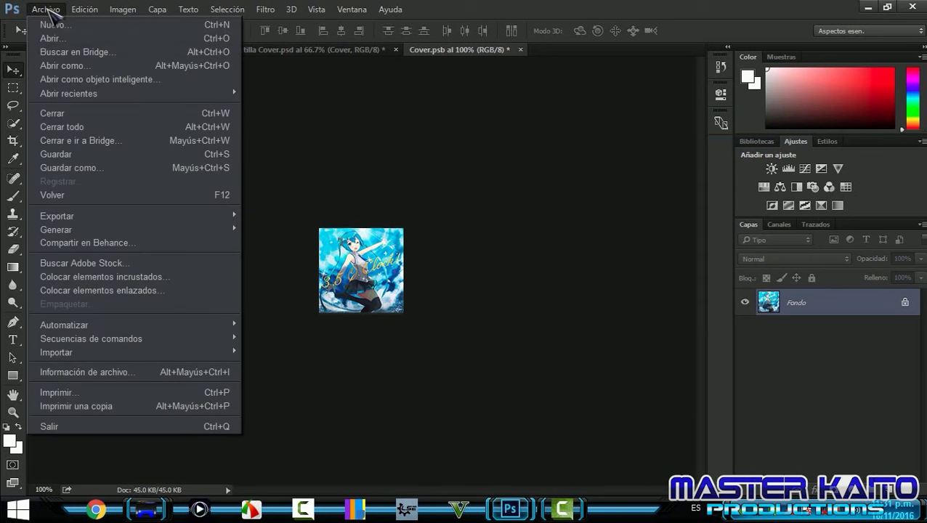
{"action": "left_click", "coordinate": [82, 157]}
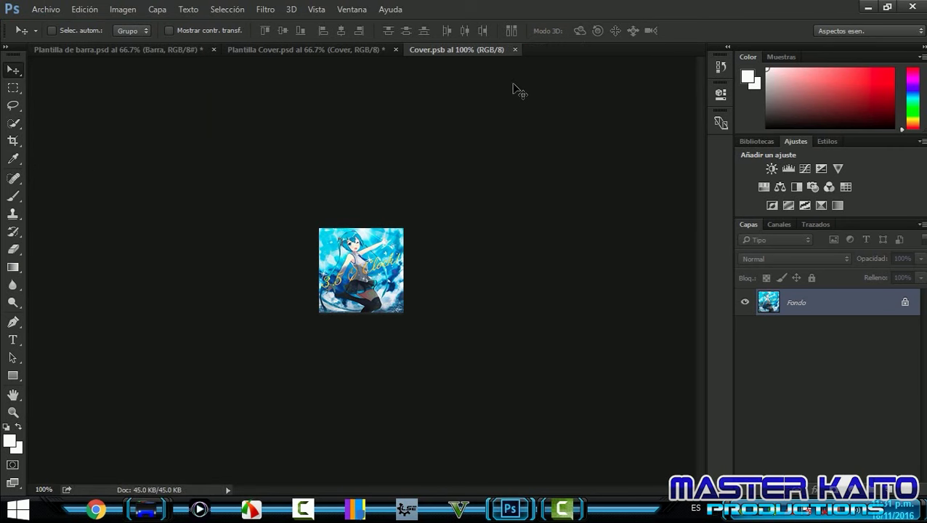
{"action": "left_click", "coordinate": [514, 50]}
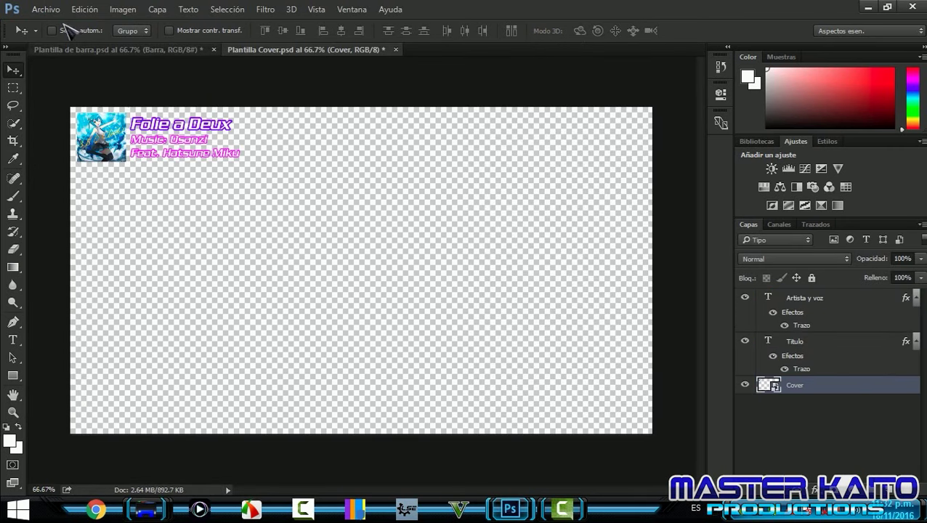
Export the cover template via Save for Web as the PNG file Cover-Info.
{"action": "left_click", "coordinate": [46, 9]}
{"action": "mouse_move", "coordinate": [83, 209]}
{"action": "left_click", "coordinate": [372, 219]}
{"action": "key", "text": "Return"}
{"action": "type", "text": "Cov"}
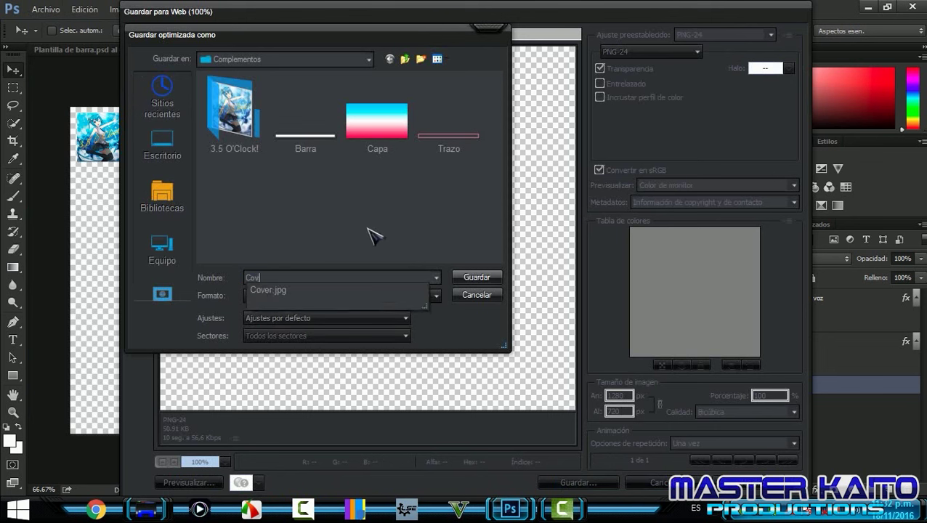
{"action": "key", "text": "Return"}
{"action": "key", "text": "Return"}
Minimize Photoshop and select Cover-Info in the Complementos folder.
{"action": "left_click", "coordinate": [867, 7]}
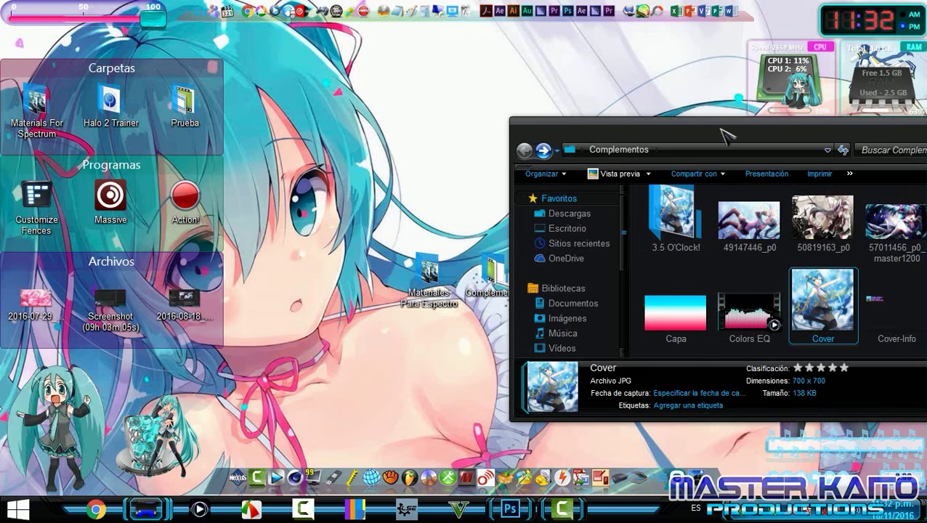
{"action": "left_click_drag", "start_coordinate": [723, 134], "coordinate": [394, 85]}
{"action": "left_click", "coordinate": [571, 263]}
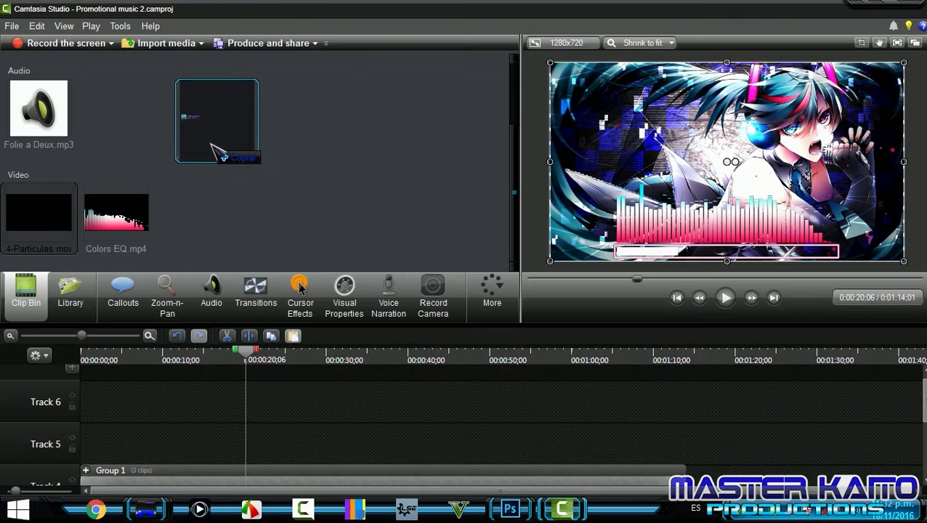
Import Cover-Info.png and place it on Track 5, lasting until Group 1 ends.
{"action": "left_click_drag", "start_coordinate": [570, 265], "coordinate": [211, 145]}
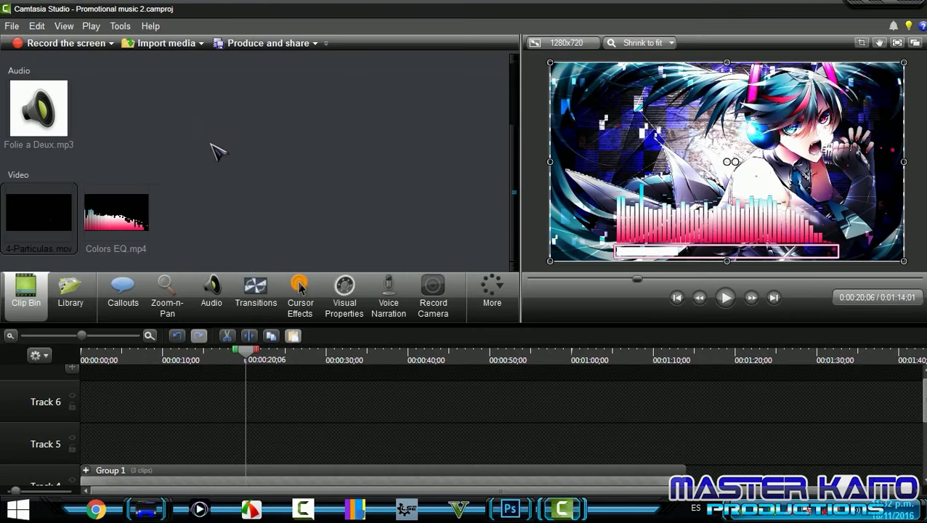
{"action": "mouse_move", "coordinate": [194, 102]}
{"action": "left_mouse_down"}
{"action": "mouse_move", "coordinate": [169, 390]}
{"action": "mouse_move", "coordinate": [123, 452]}
{"action": "mouse_move", "coordinate": [683, 440]}
{"action": "left_mouse_up"}
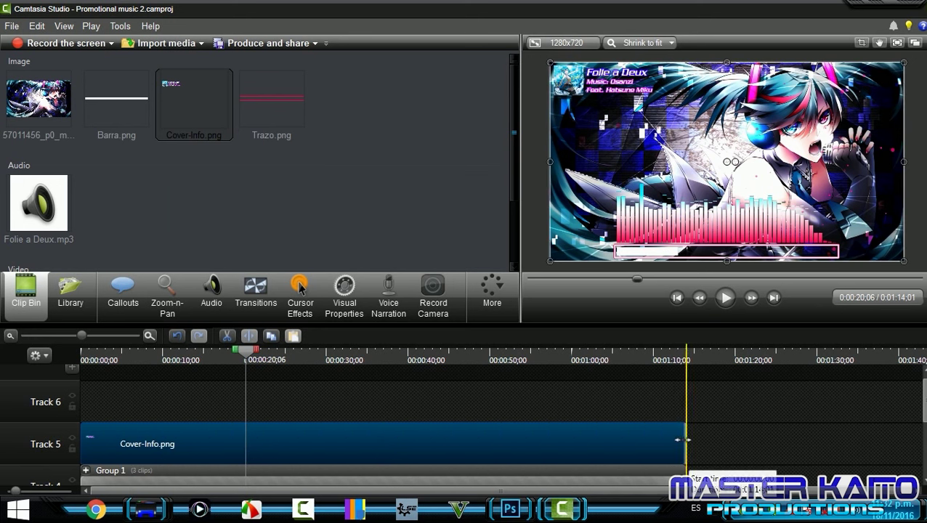
{"action": "left_click", "coordinate": [83, 360]}
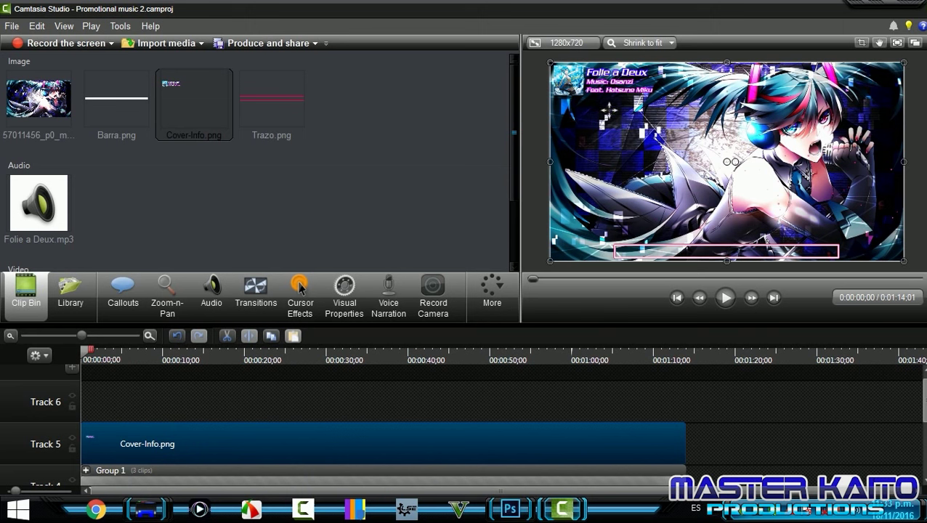
Browse Computer > Galería (D:) to the Master Kaito Studio logo PNG.
{"action": "key", "text": "super"}
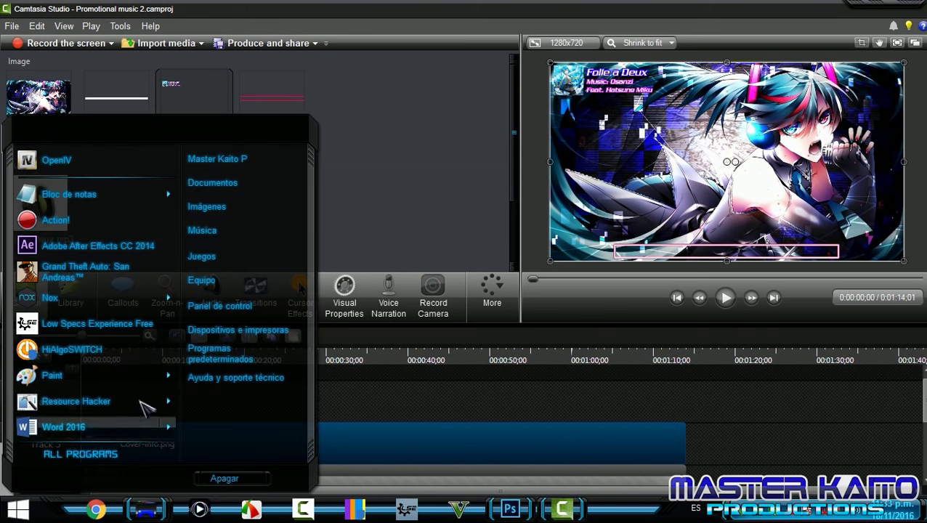
{"action": "left_click", "coordinate": [211, 280]}
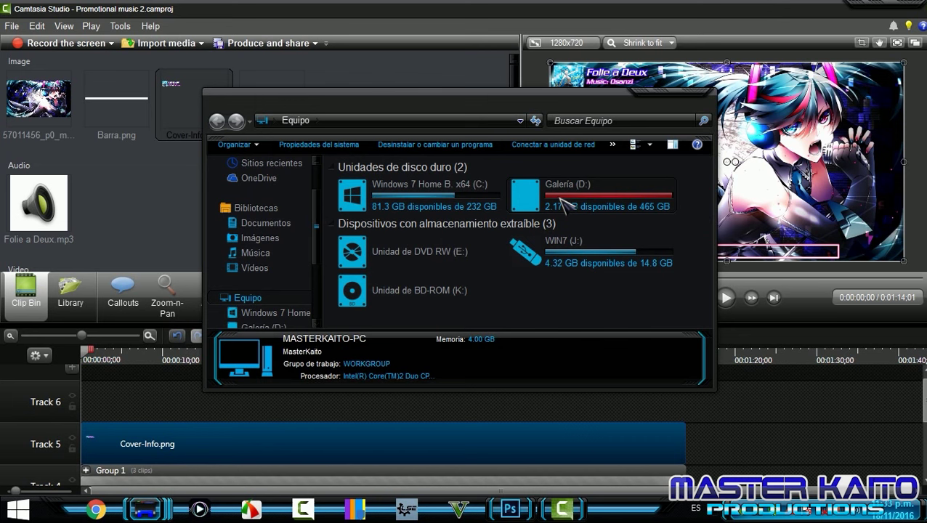
{"action": "double_click", "coordinate": [552, 190]}
{"action": "double_click", "coordinate": [387, 184]}
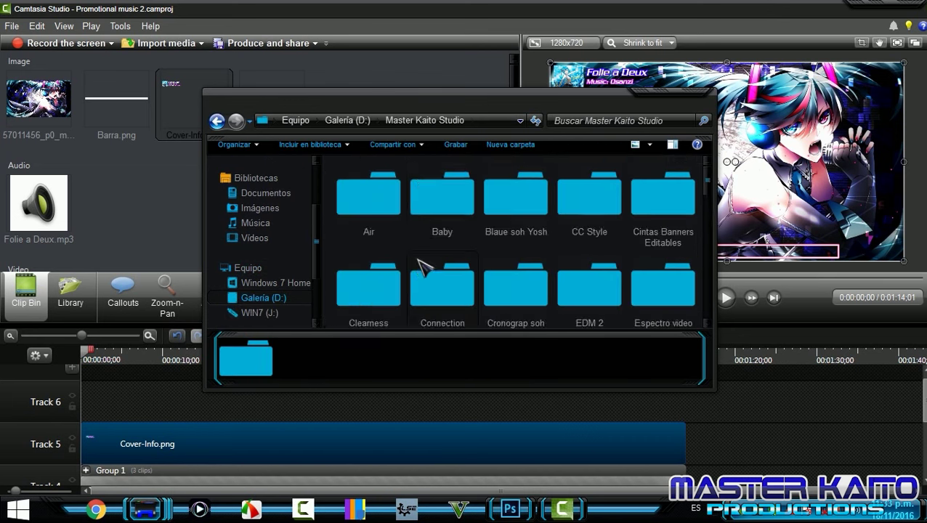
{"action": "double_click", "coordinate": [441, 197]}
{"action": "double_click", "coordinate": [517, 186]}
Place the Master Kaito logo on Track 6 and scrub the playhead to check it.
{"action": "left_click_drag", "start_coordinate": [272, 106], "coordinate": [83, 409]}
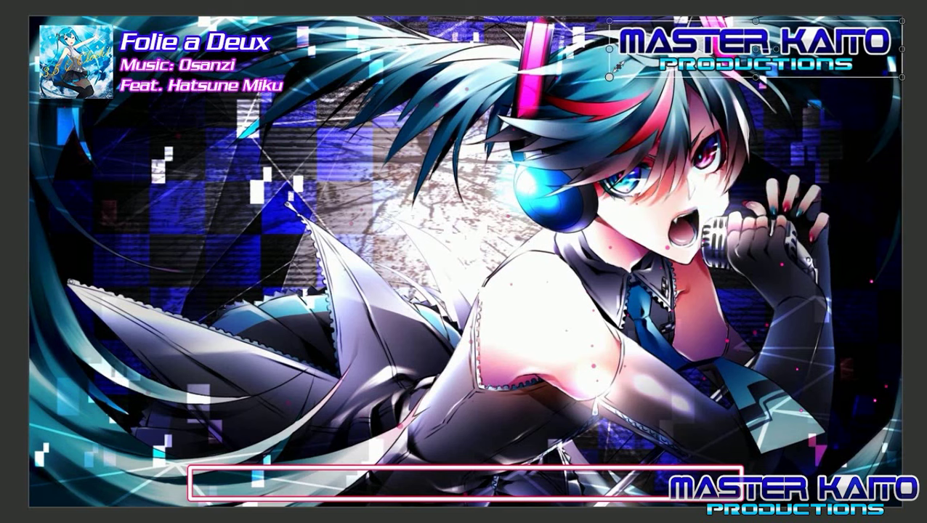
{"action": "scroll", "coordinate": [363, 421], "scroll_direction": "up", "scroll_amount": 2}
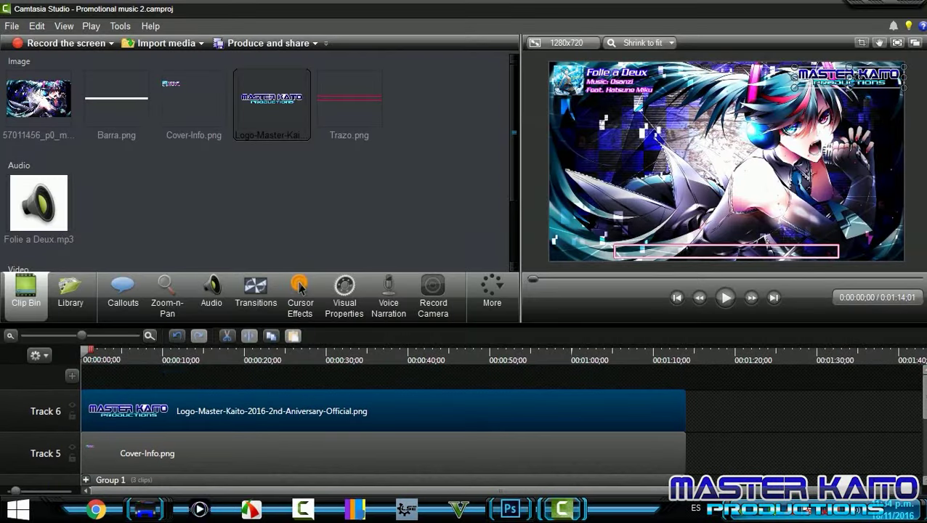
{"action": "left_click_drag", "start_coordinate": [87, 352], "coordinate": [460, 359]}
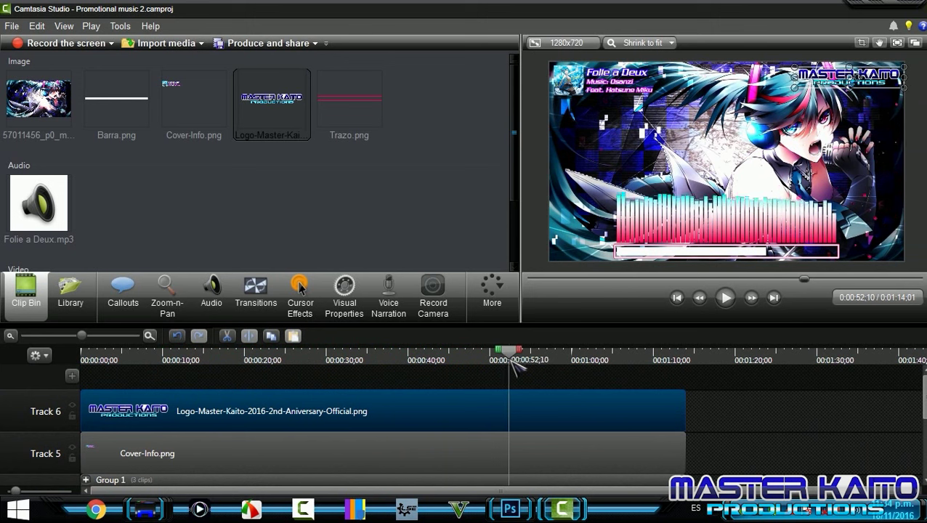
{"action": "left_click_drag", "start_coordinate": [465, 367], "coordinate": [392, 367]}
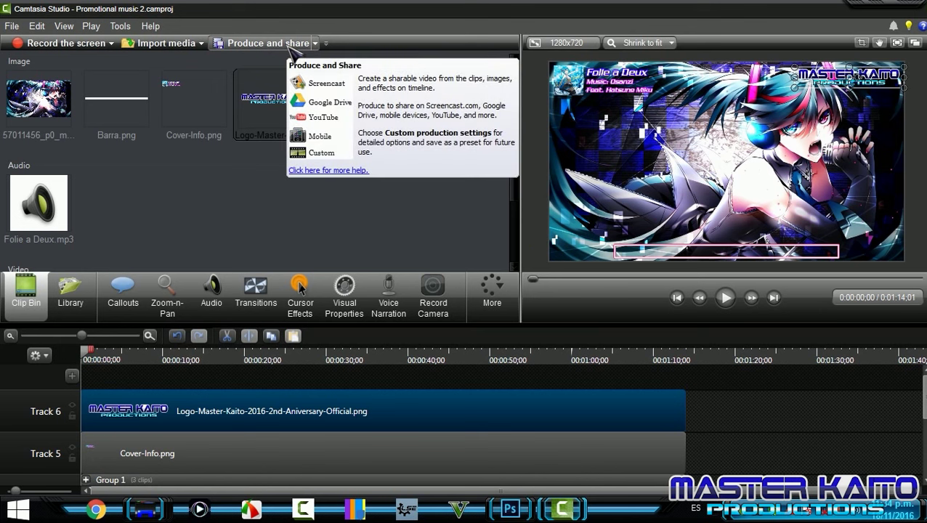
Start a custom production using the MP4 Smart Player format.
{"action": "left_click", "coordinate": [290, 46]}
{"action": "left_click", "coordinate": [501, 135]}
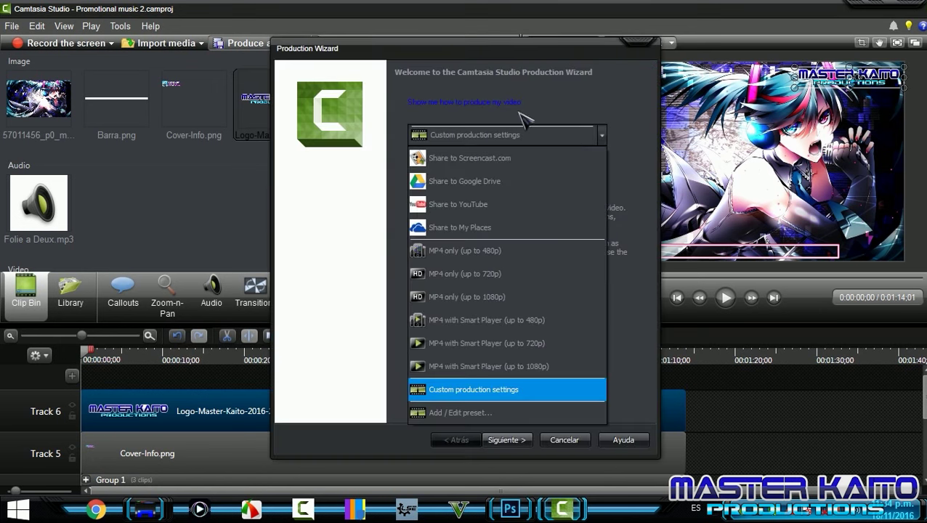
{"action": "left_click", "coordinate": [471, 391]}
{"action": "left_click", "coordinate": [518, 440]}
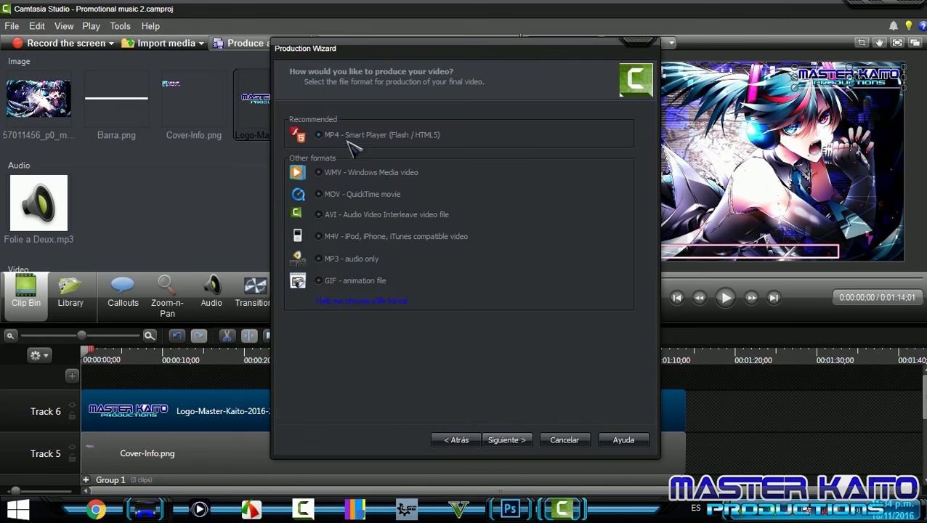
{"action": "left_click", "coordinate": [508, 440]}
Set the audio encoding bit rate to 320 kbps.
{"action": "left_click", "coordinate": [429, 122]}
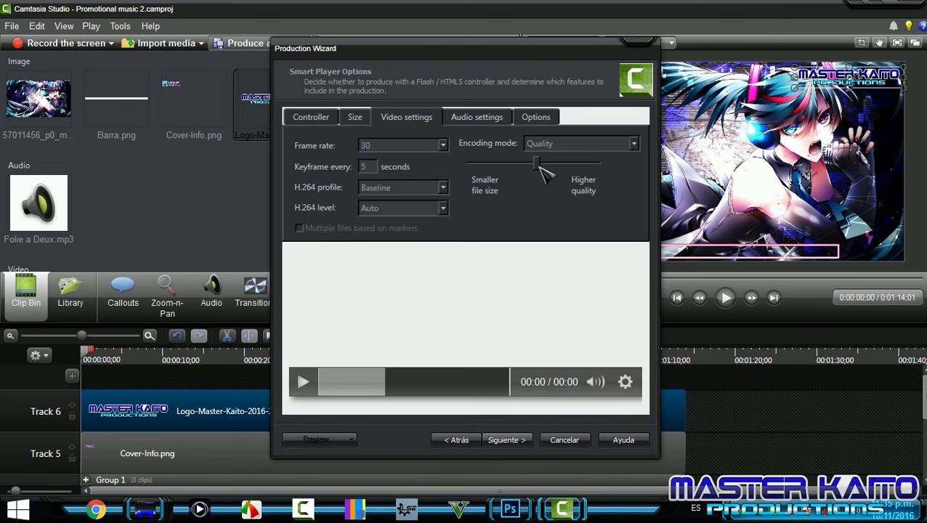
{"action": "left_click", "coordinate": [474, 117]}
{"action": "left_click", "coordinate": [367, 157]}
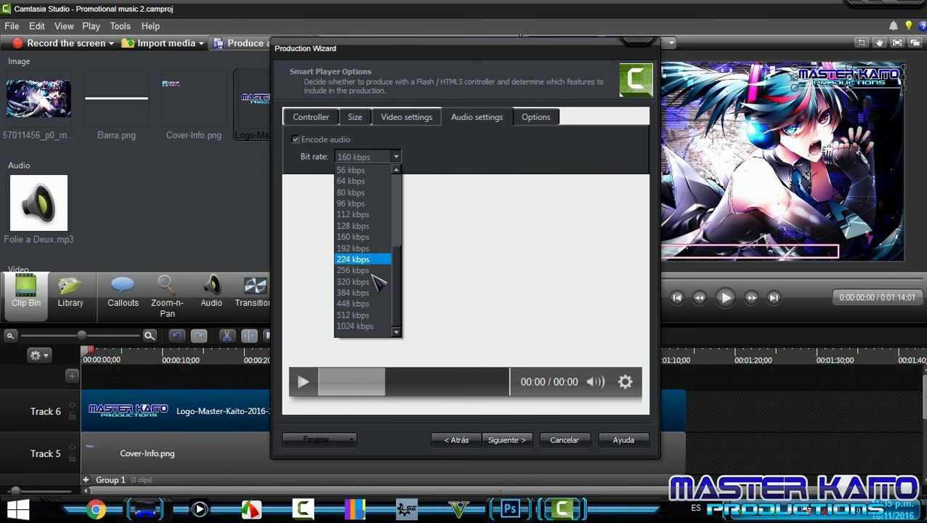
{"action": "left_click", "coordinate": [356, 283]}
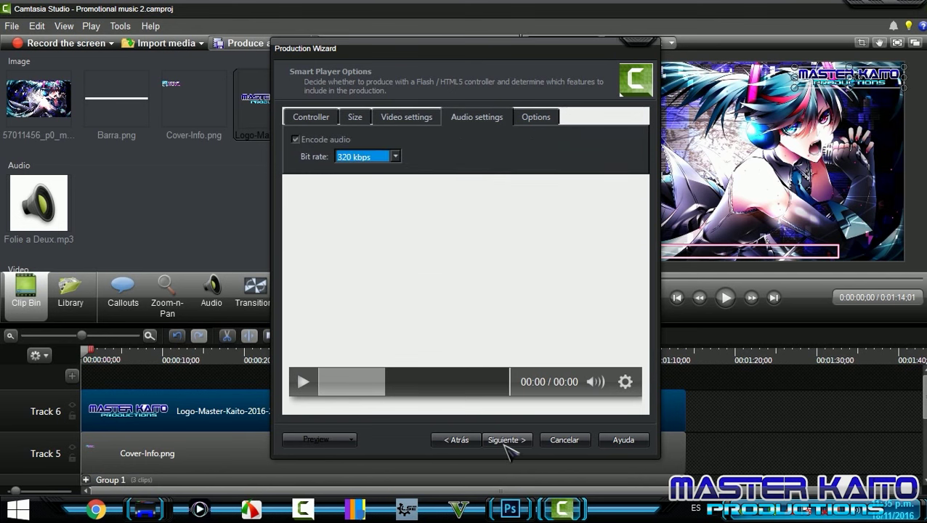
Name the production 'Folie a Deux Promotional song' and start rendering.
{"action": "left_click", "coordinate": [507, 441]}
{"action": "left_click", "coordinate": [514, 440]}
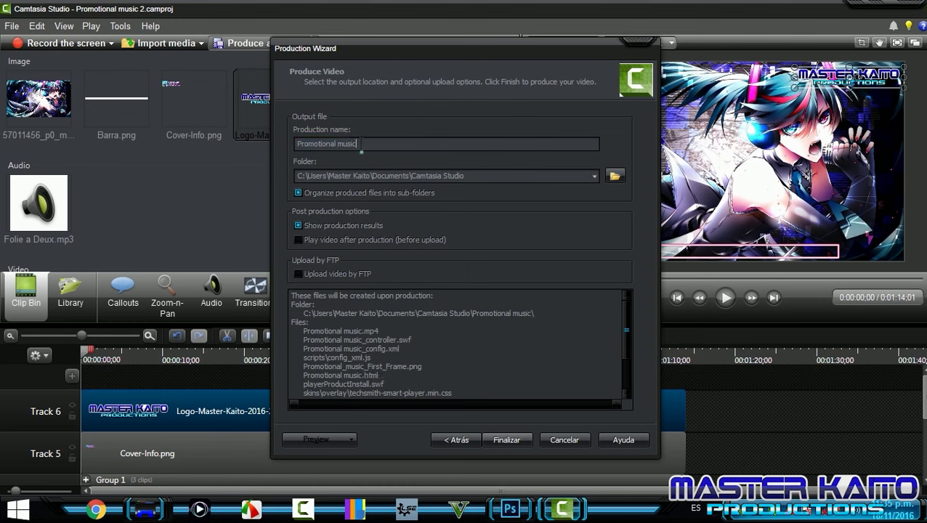
{"action": "key", "text": "ctrl+a"}
{"action": "type", "text": "Folie a Deux Pr"}
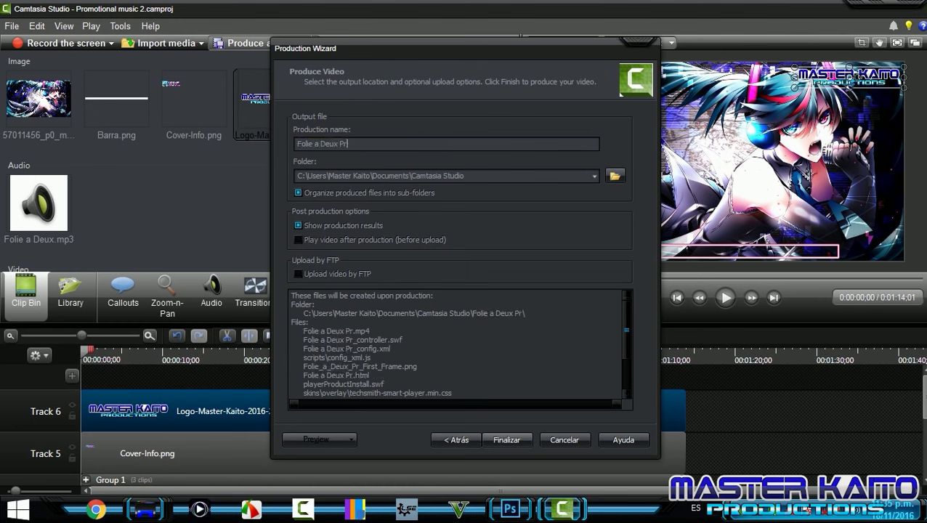
{"action": "type", "text": "omotional song"}
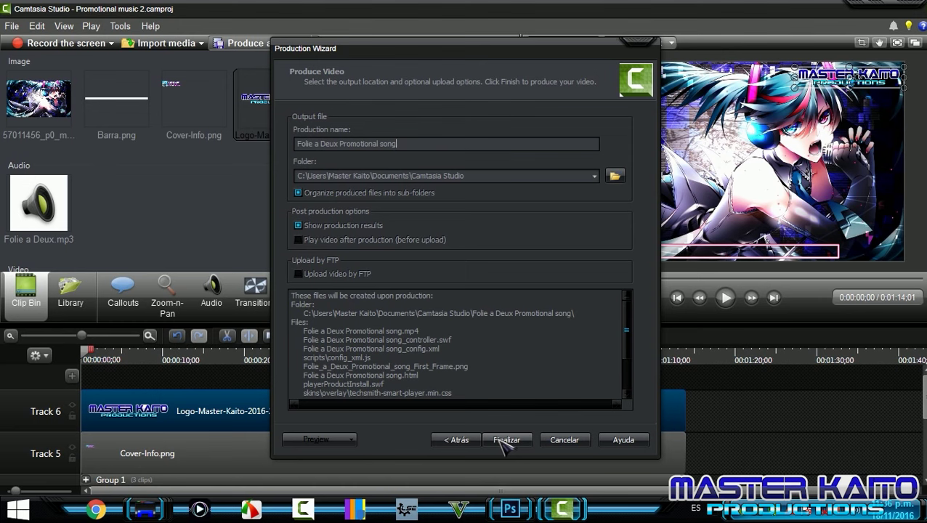
{"action": "left_click", "coordinate": [506, 439]}
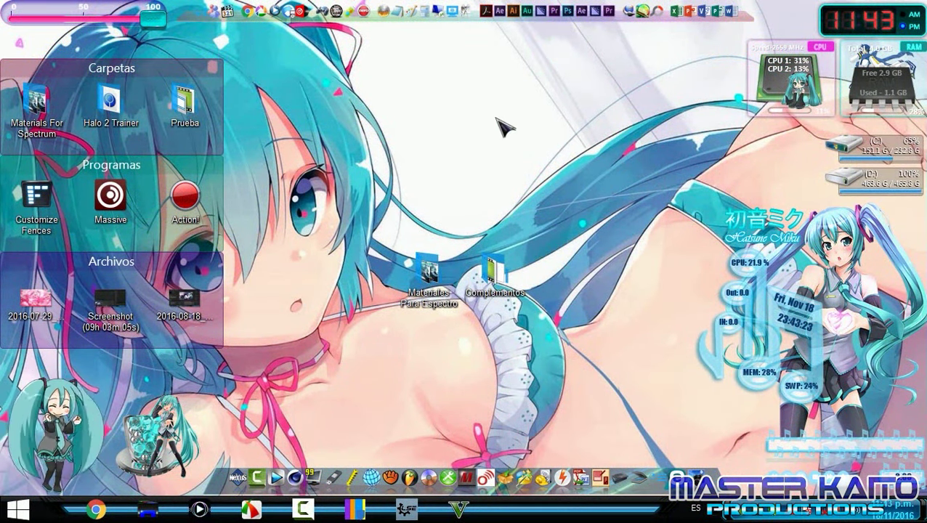
Move Complementos lower and place Materiales Para Espectro directly above it.
{"action": "mouse_move", "coordinate": [494, 274]}
{"action": "left_mouse_down"}
{"action": "mouse_move", "coordinate": [495, 296]}
{"action": "mouse_move", "coordinate": [439, 359]}
{"action": "left_mouse_up"}
{"action": "mouse_move", "coordinate": [428, 275]}
{"action": "left_mouse_down"}
{"action": "mouse_move", "coordinate": [488, 231]}
{"action": "mouse_move", "coordinate": [501, 195]}
{"action": "mouse_move", "coordinate": [464, 226]}
{"action": "mouse_move", "coordinate": [439, 284]}
{"action": "left_mouse_up"}
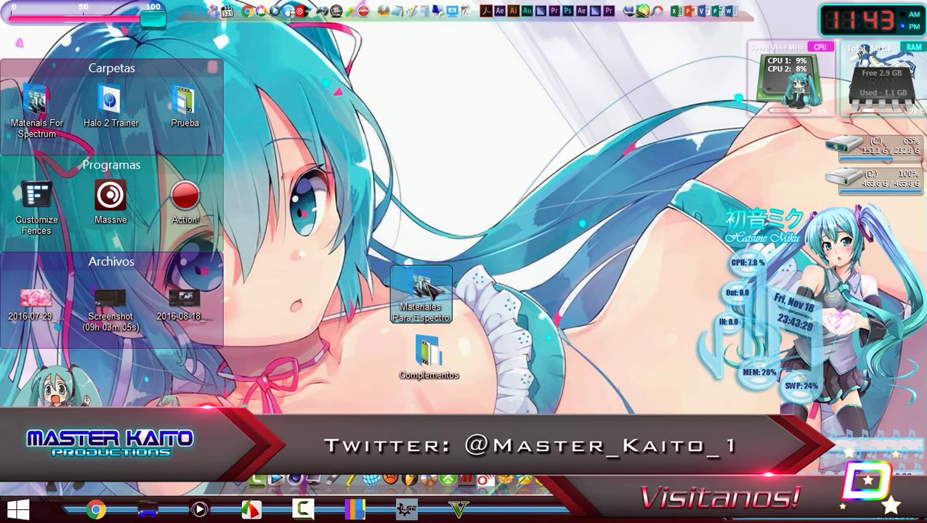